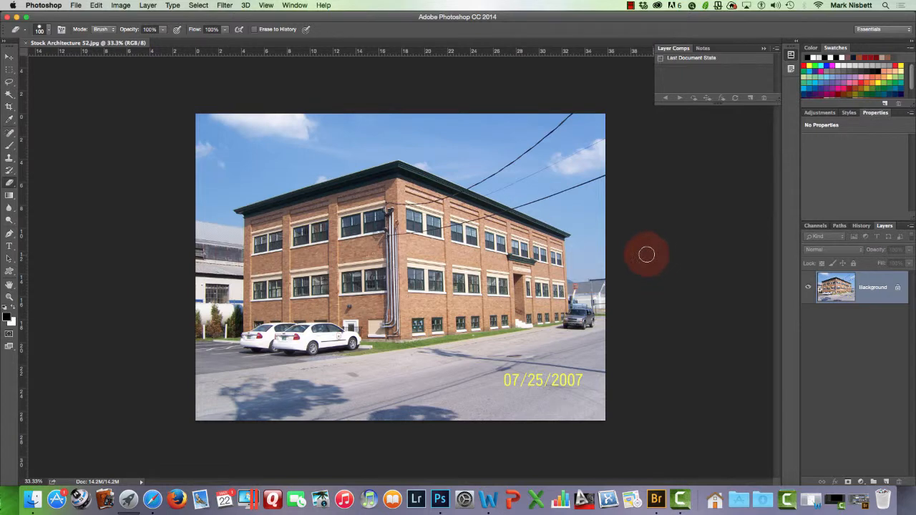
click(226, 6)
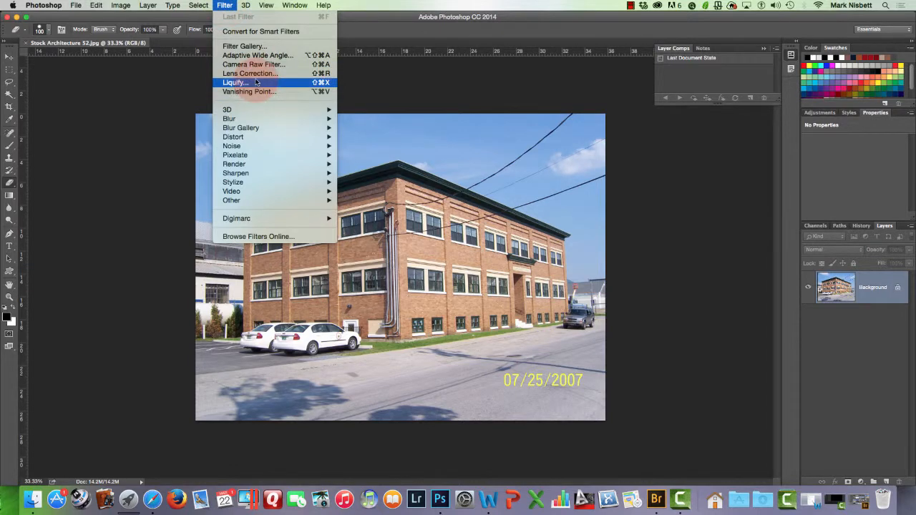
click(164, 76)
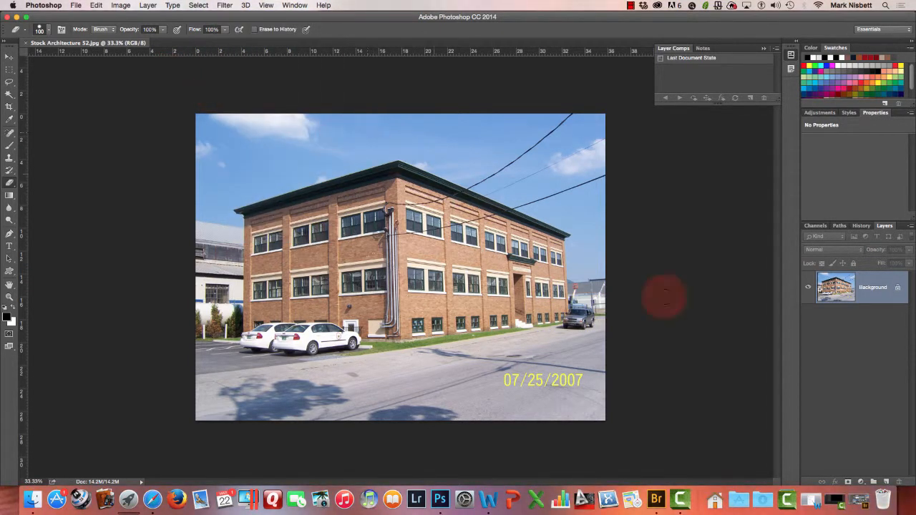
Duplicate the Background layer and hide the original.
right_click(867, 289)
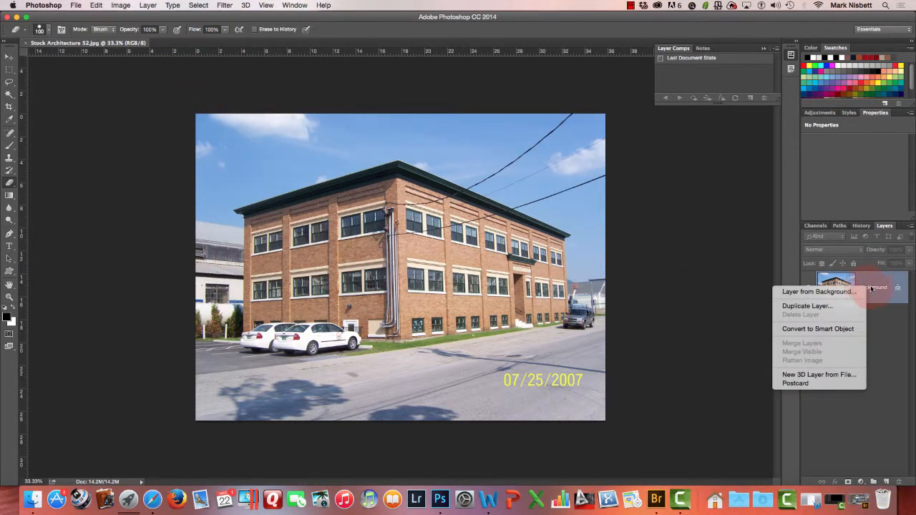
click(824, 306)
click(816, 231)
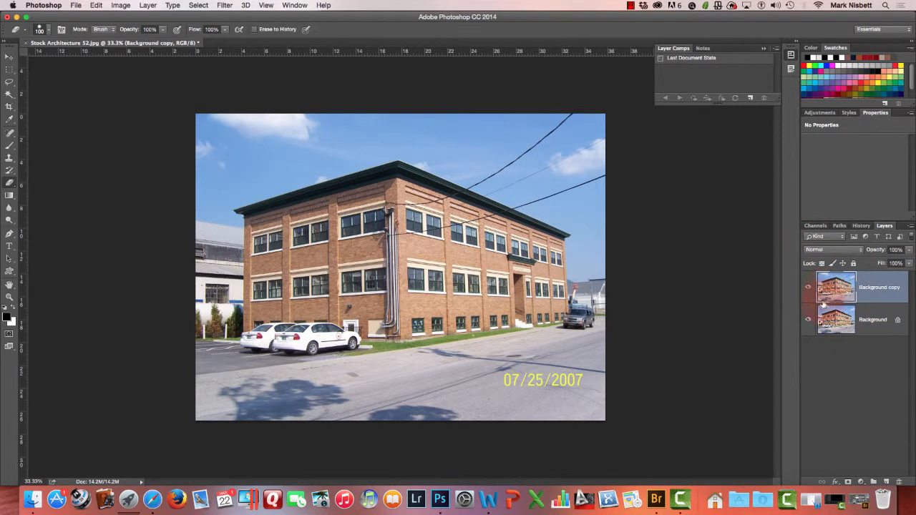
click(808, 319)
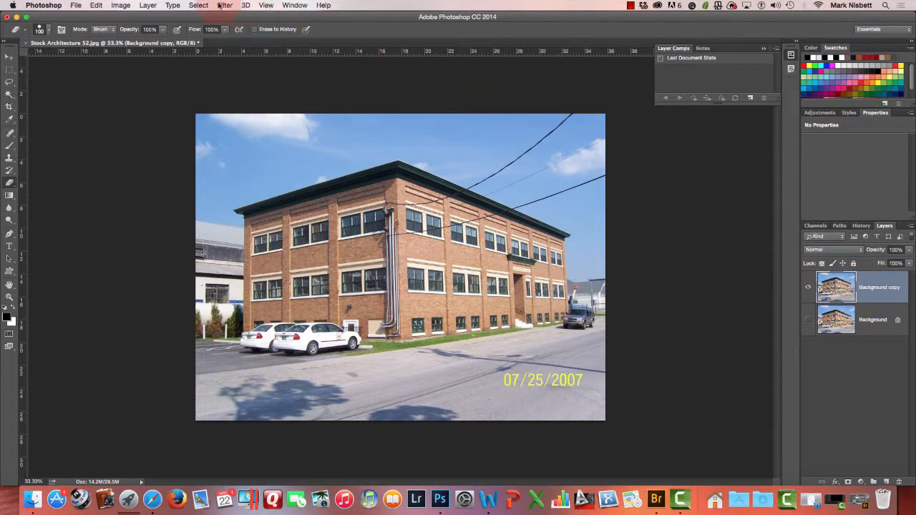
Open the Lens Correction filter on the layer copy and display its alignment grid in bright green.
click(223, 5)
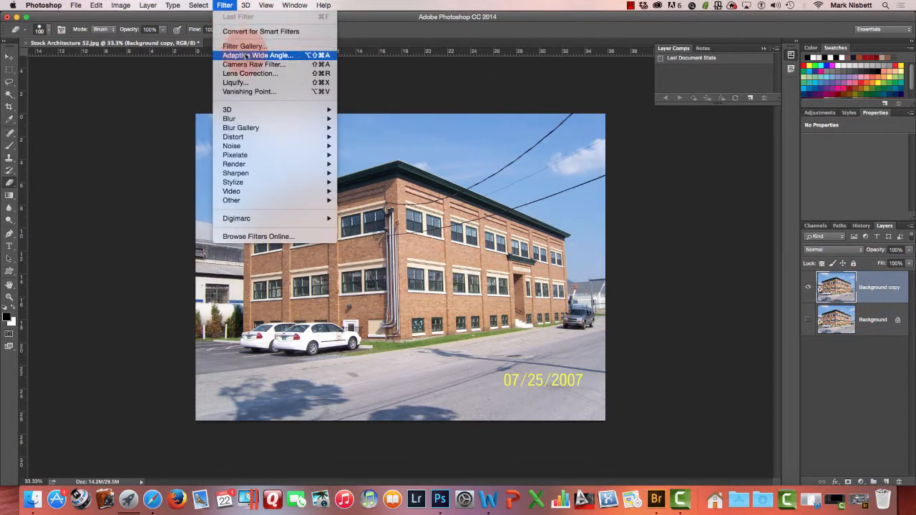
click(262, 74)
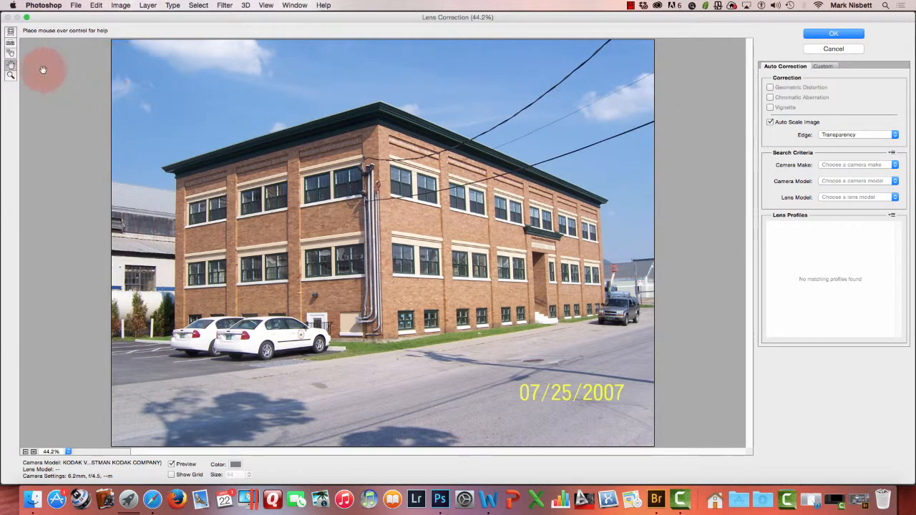
click(11, 54)
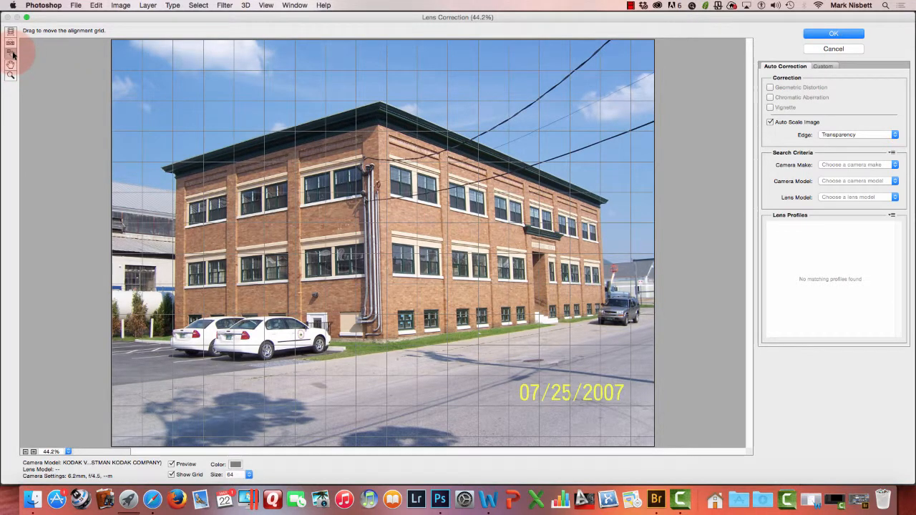
click(236, 465)
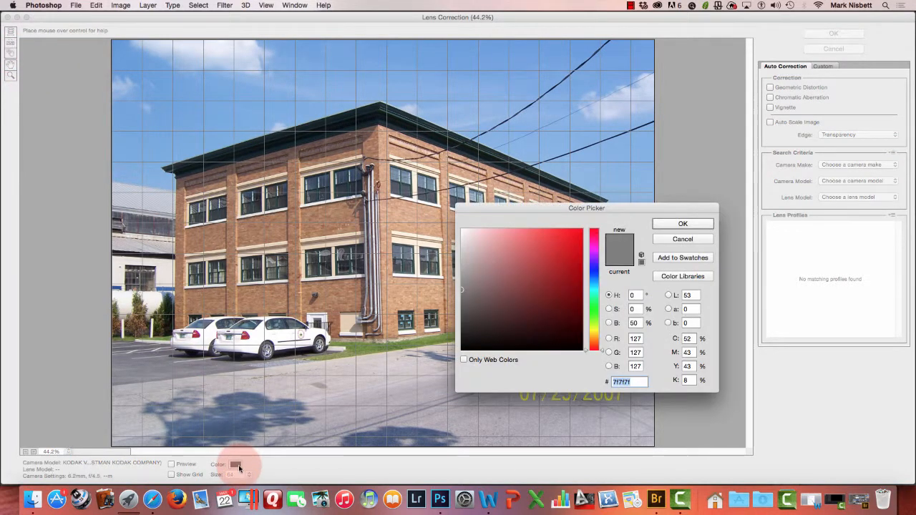
click(593, 312)
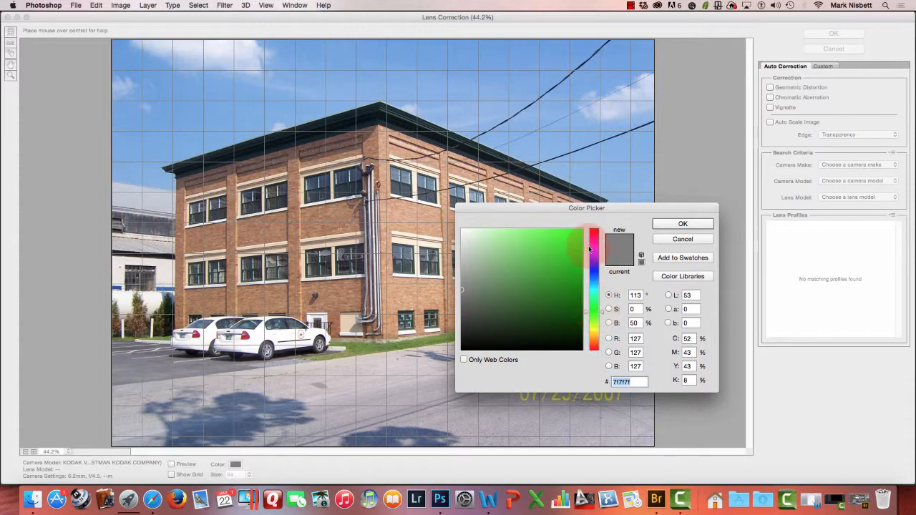
click(576, 230)
click(701, 227)
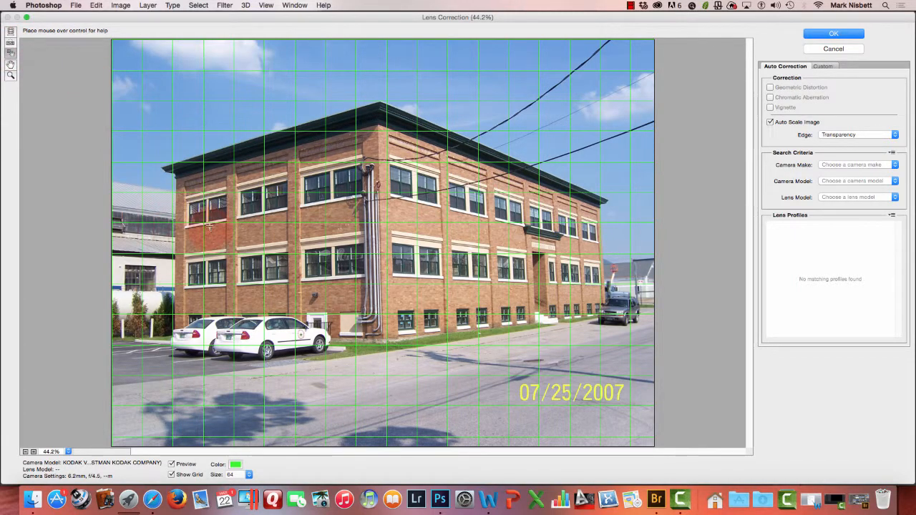
Check the building's vertical edges against the grid, then straighten the image along the building's front corner.
drag(210, 225, 209, 225)
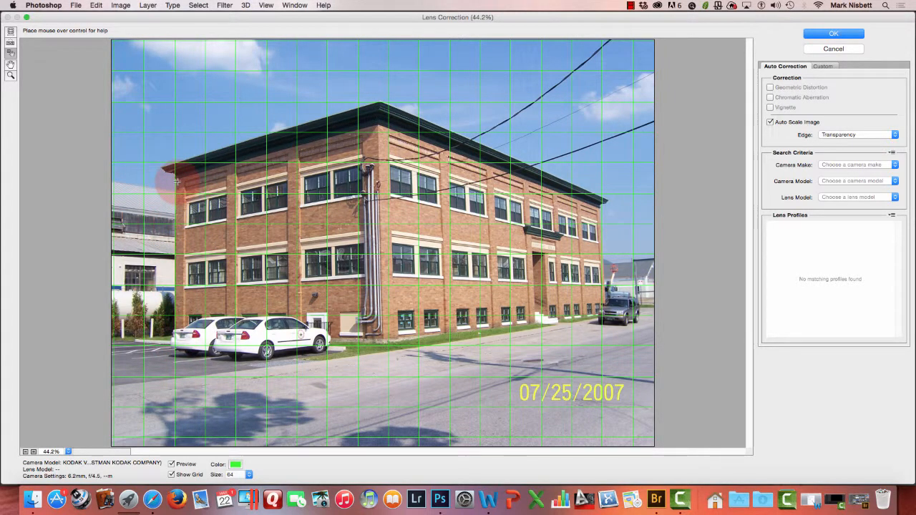
drag(177, 181, 606, 268)
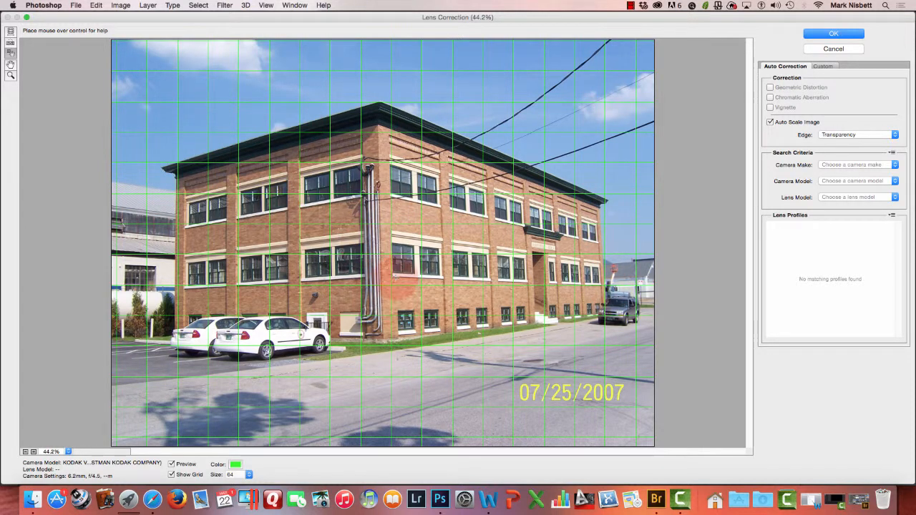
click(12, 43)
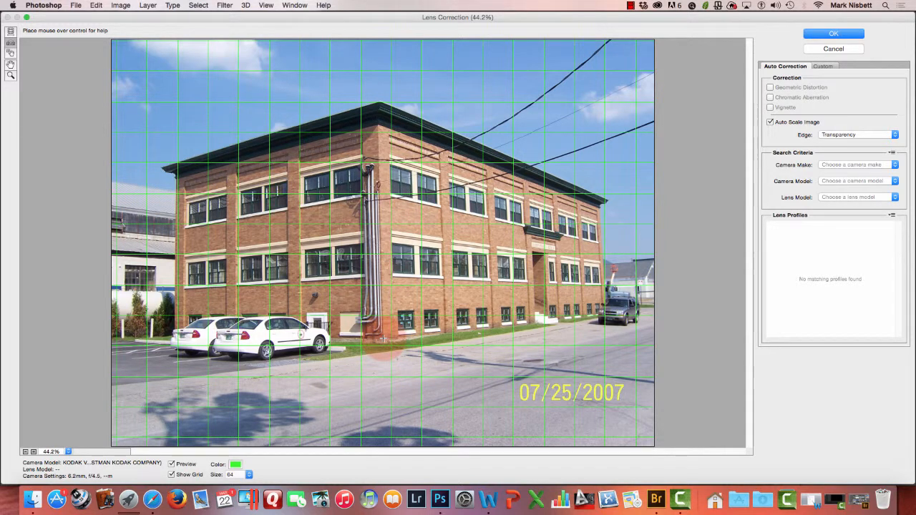
drag(384, 338, 377, 123)
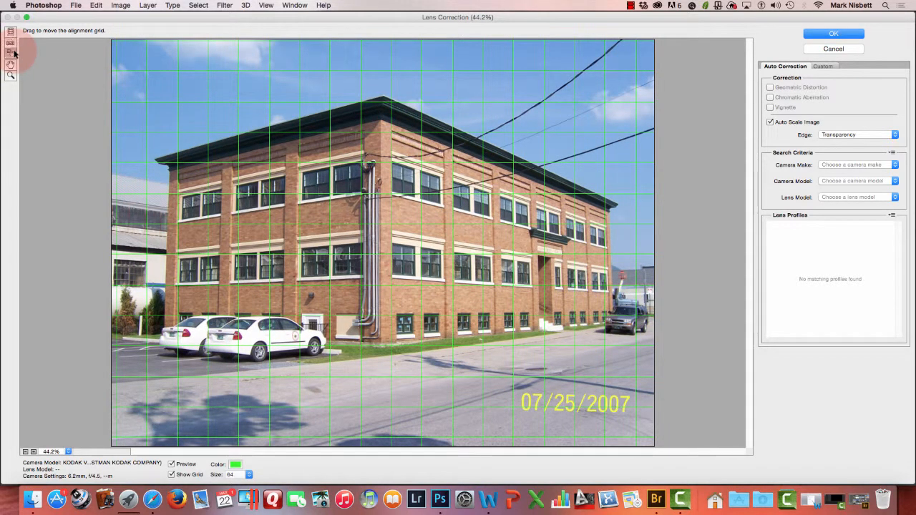
Shift the alignment grid onto the building's front corner and brick columns to check how vertical they are.
click(10, 54)
drag(396, 164, 386, 164)
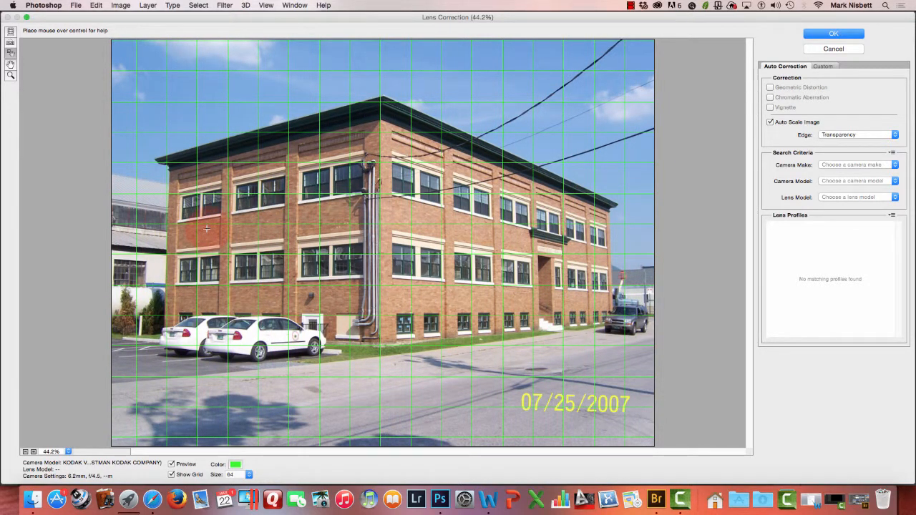
drag(207, 228, 297, 237)
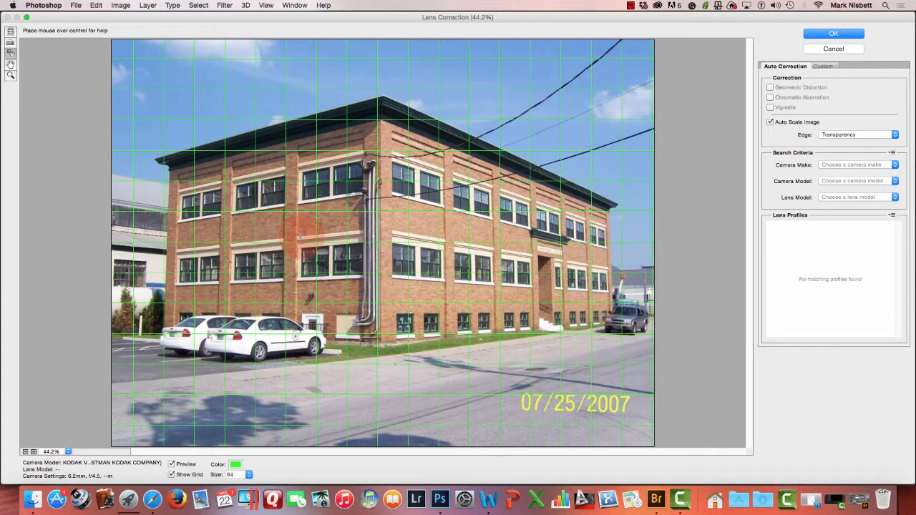
Set the vertical perspective to -11, check the edges against the grid and apply the lens correction.
click(823, 66)
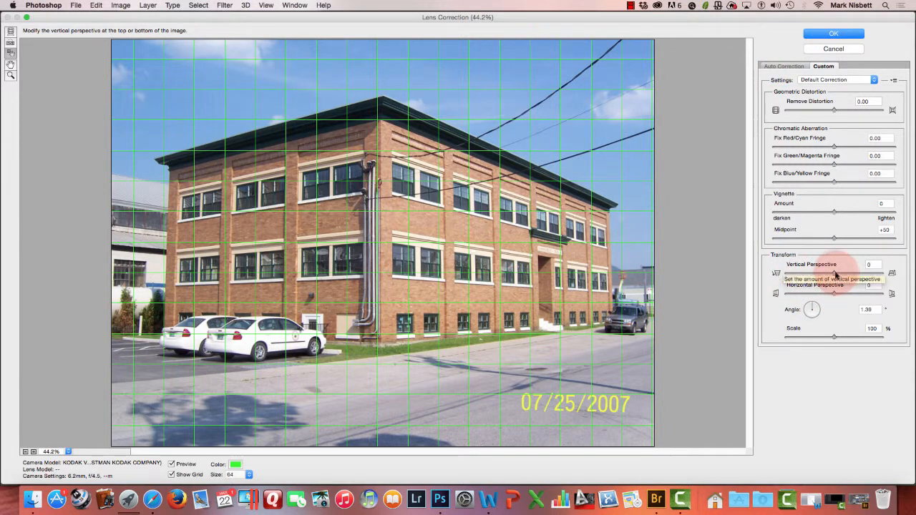
click(834, 274)
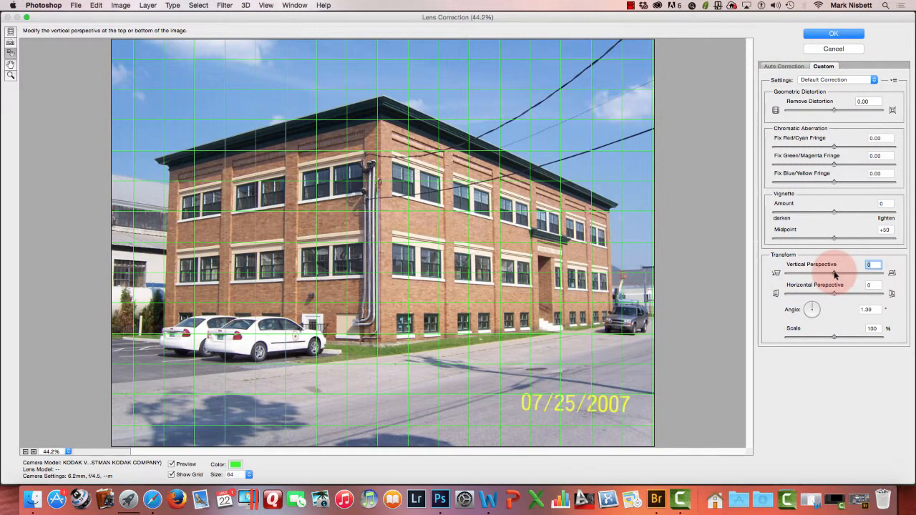
drag(834, 275, 829, 275)
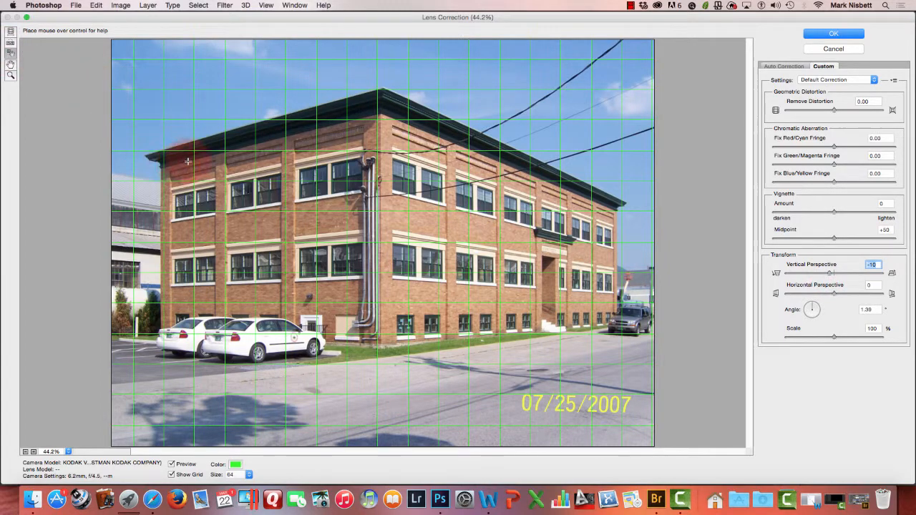
drag(192, 165, 189, 166)
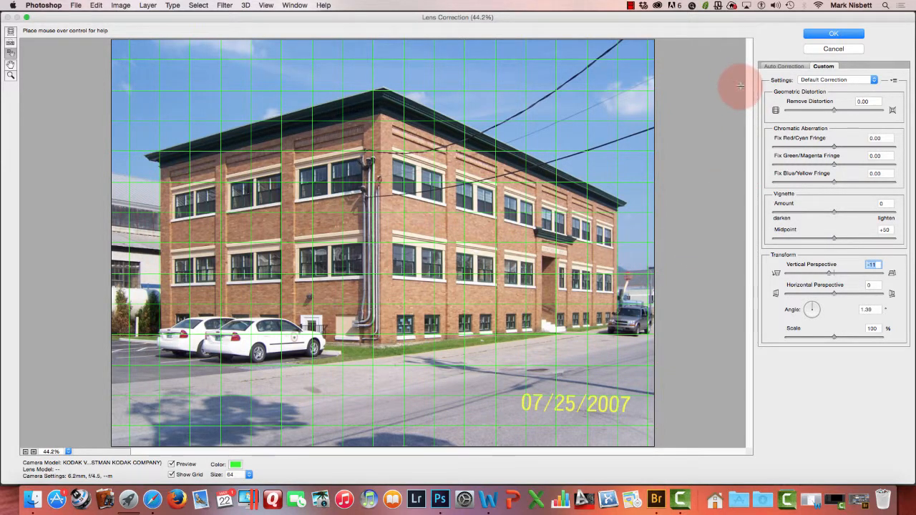
click(833, 34)
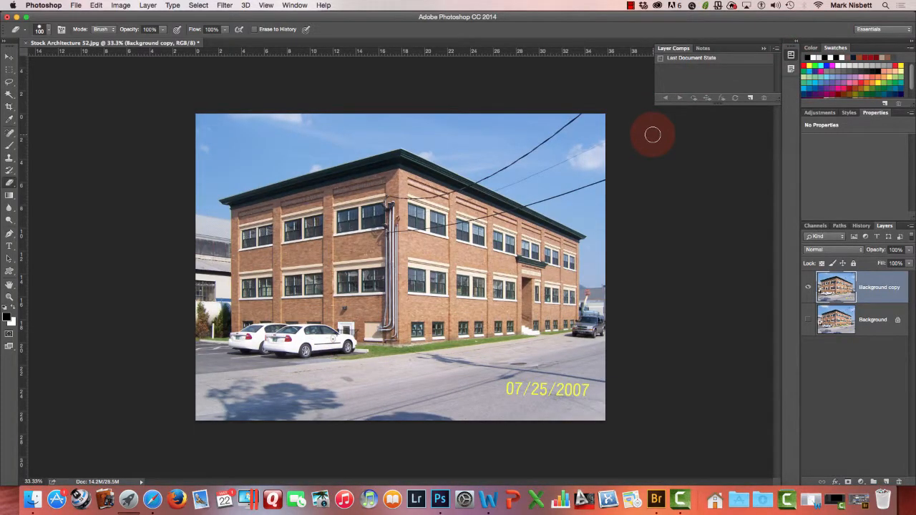
Compare the corrected layer copy with the original photo by switching between the two layers' visibility.
click(807, 289)
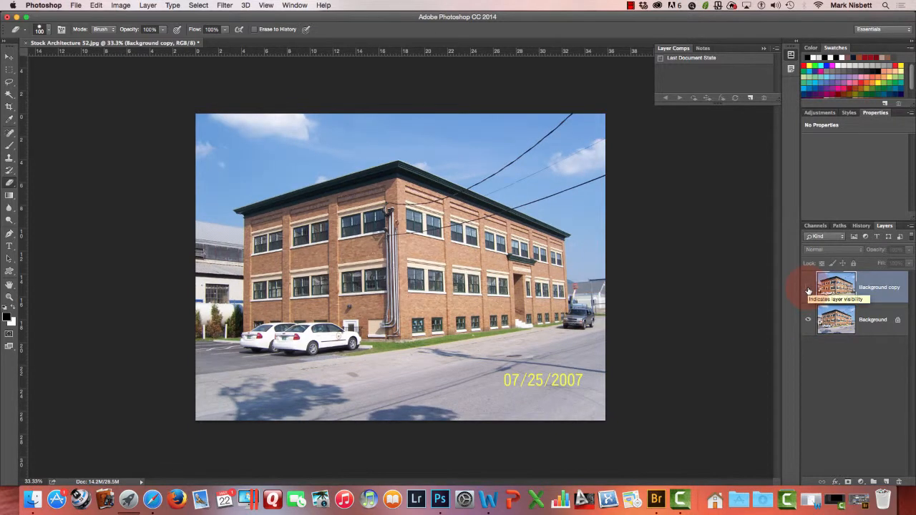
click(808, 289)
click(808, 289)
click(808, 289)
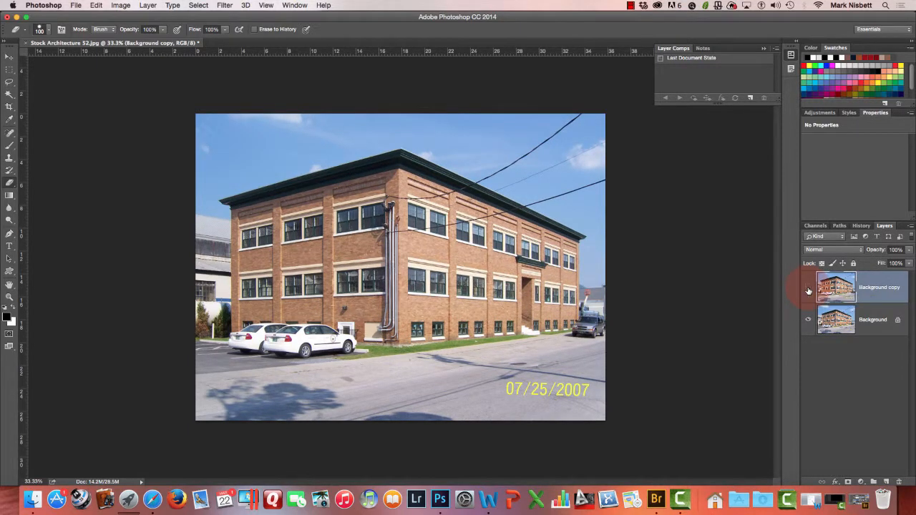
click(808, 289)
click(808, 289)
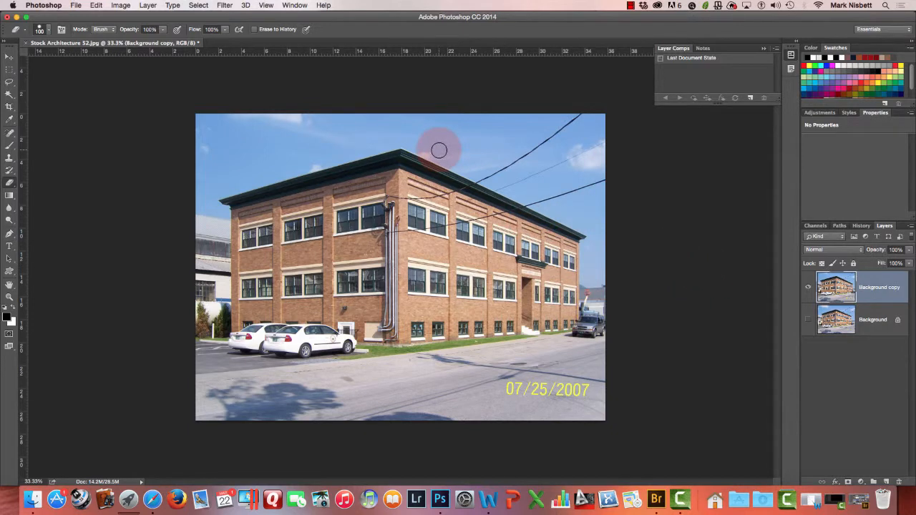
Remove the power lines crossing the sky on the layer copy with the content-aware Spot Healing Brush.
click(12, 136)
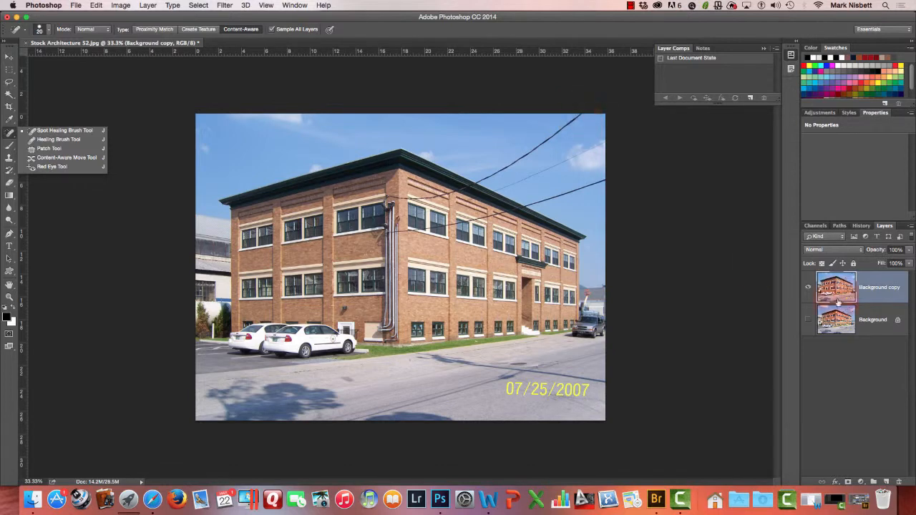
click(580, 113)
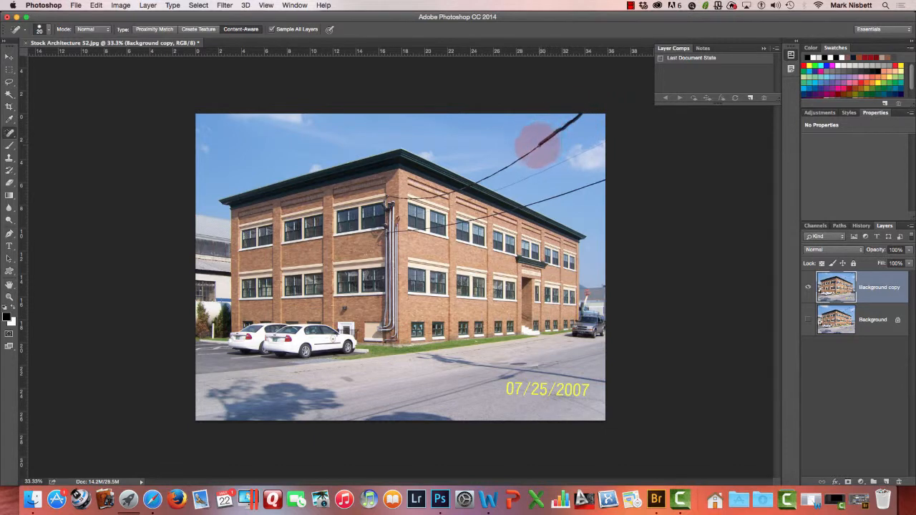
drag(536, 145, 492, 174)
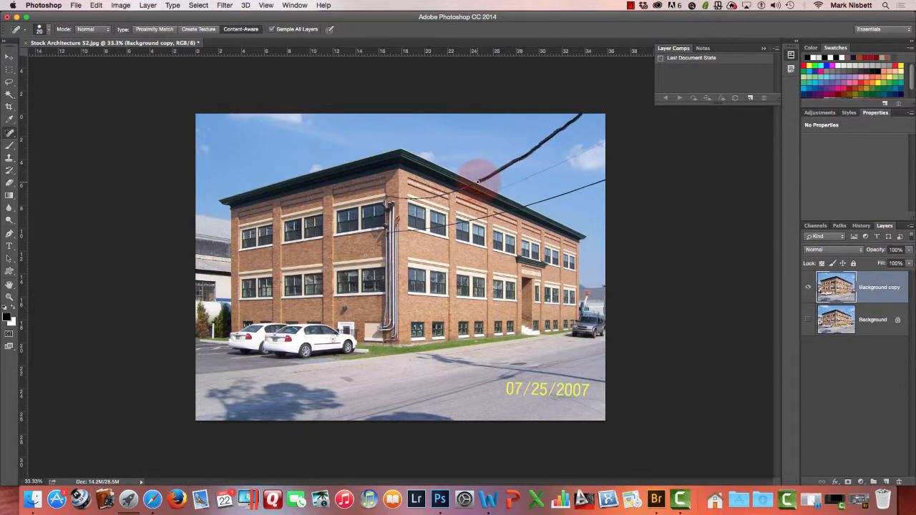
mouse_move(477, 182)
mouse_down()
mouse_move(512, 157)
mouse_move(485, 178)
mouse_up()
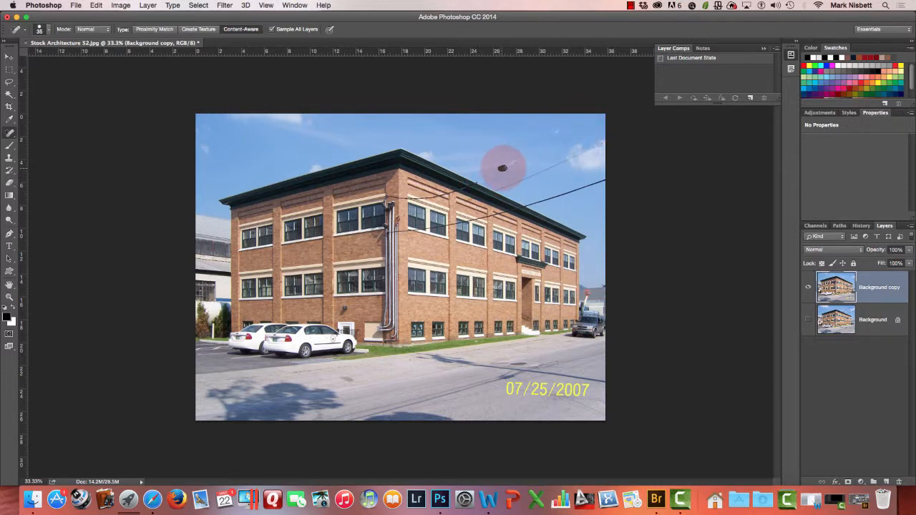
drag(502, 168, 505, 165)
drag(602, 143, 494, 190)
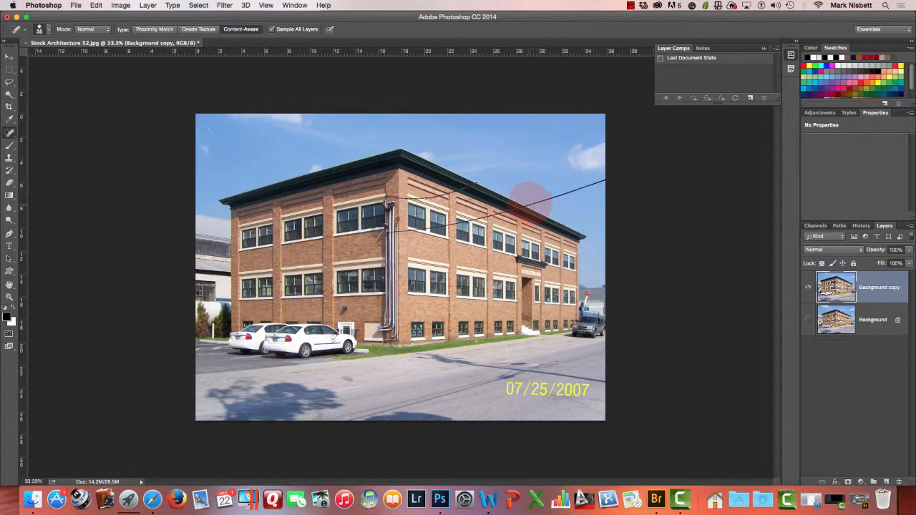
drag(545, 200, 617, 175)
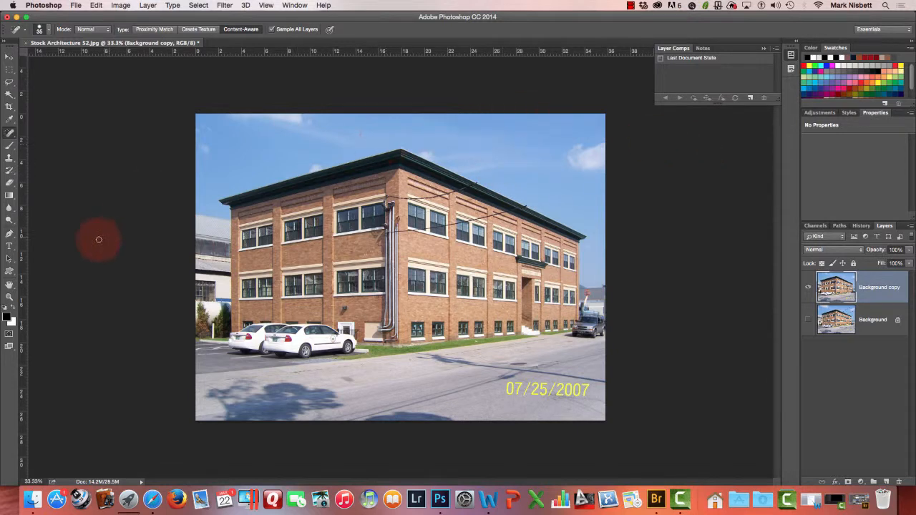
Heal away the lower power line crossing the building's street-side facade, from the conduits to the roof edge.
click(9, 297)
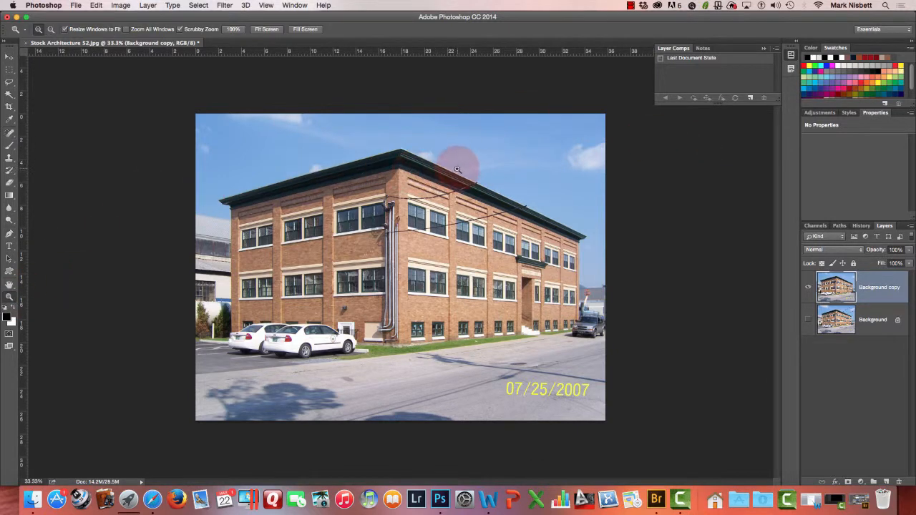
drag(454, 164, 486, 189)
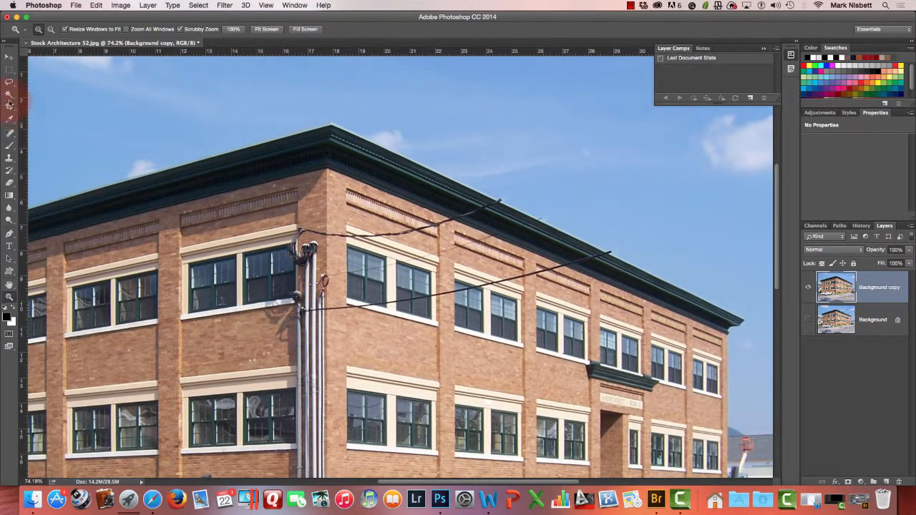
click(10, 133)
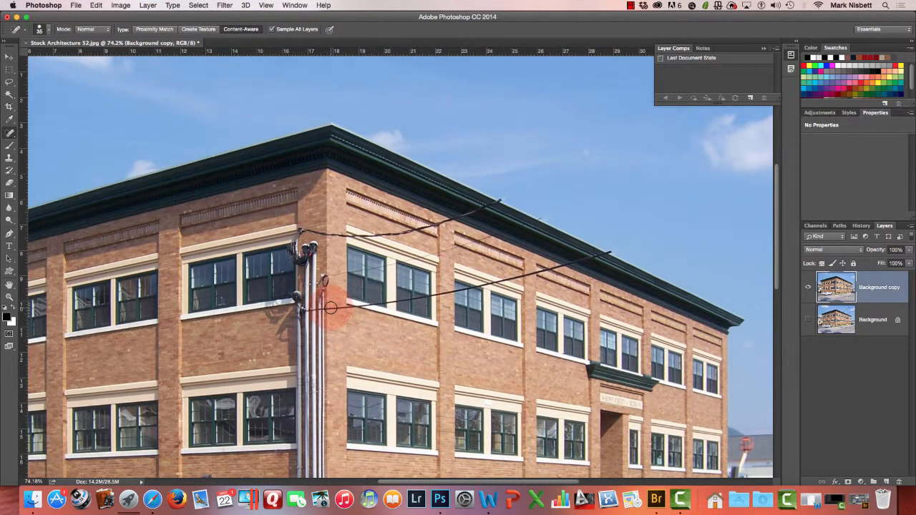
mouse_move(332, 308)
mouse_down()
mouse_move(456, 294)
mouse_move(615, 247)
mouse_up()
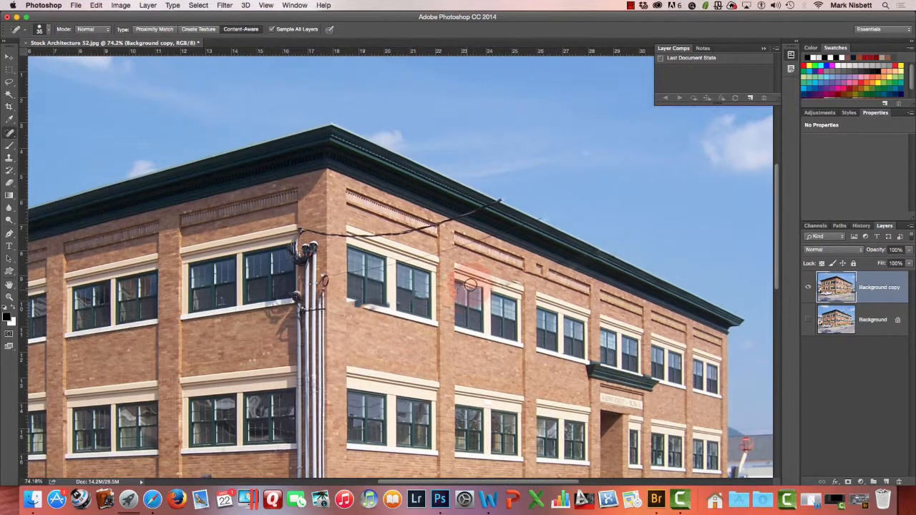
Heal away the upper power line running from the roof cornice across the street-side facade and touch up the brickwork beneath it.
mouse_move(538, 219)
mouse_down()
mouse_move(458, 252)
mouse_move(334, 276)
mouse_up()
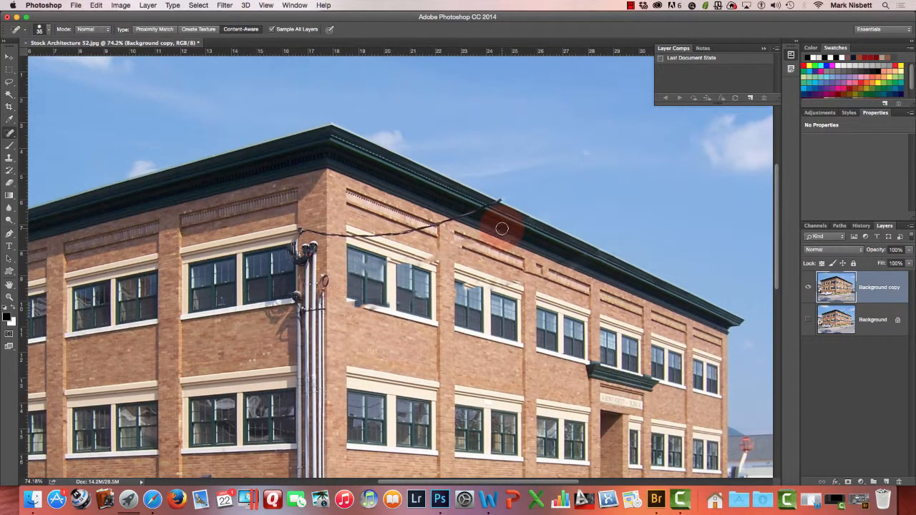
mouse_move(502, 228)
mouse_down()
mouse_move(503, 199)
mouse_move(413, 229)
mouse_move(333, 235)
mouse_up()
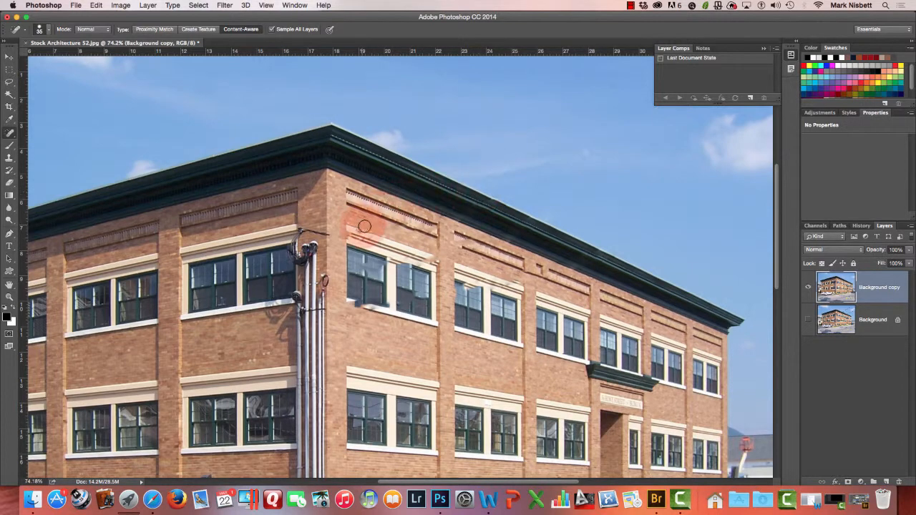
drag(367, 231, 394, 172)
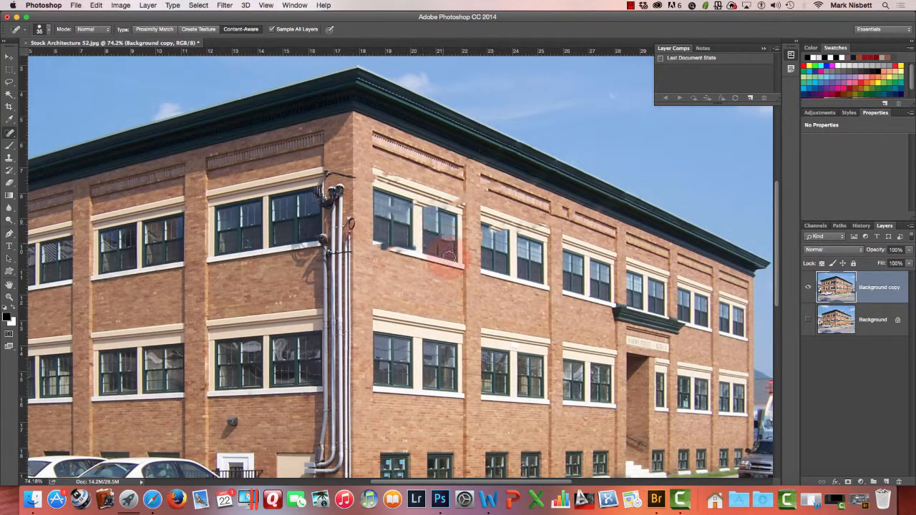
Select the second basement window from the building's corner on the street side, including its sill, with the Polygonal Lasso.
drag(435, 272, 515, 226)
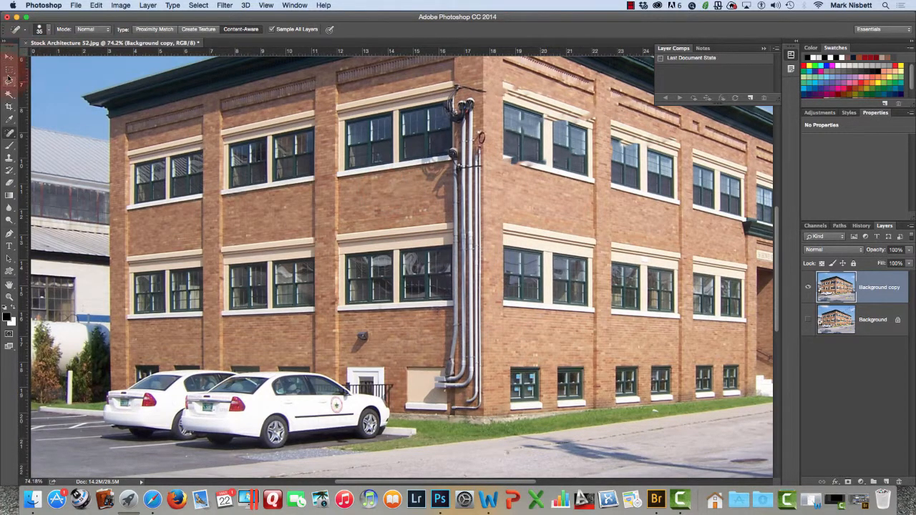
click(11, 82)
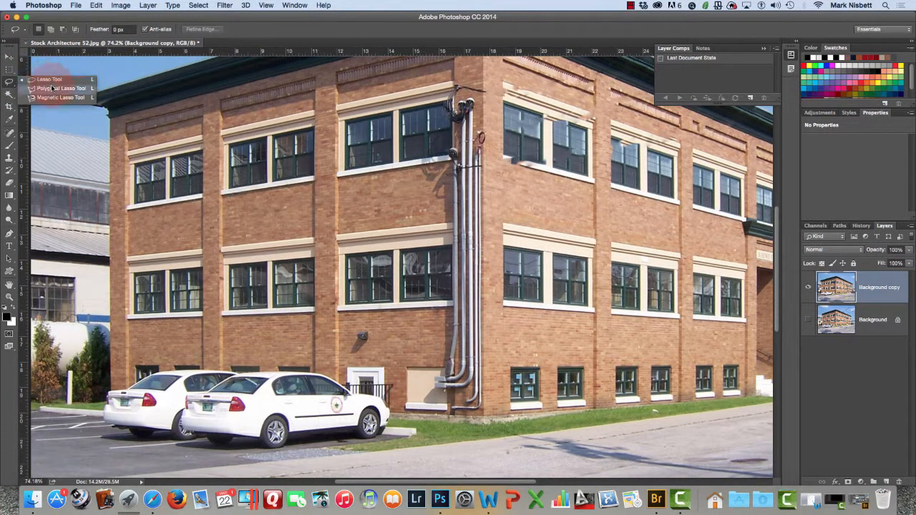
click(57, 92)
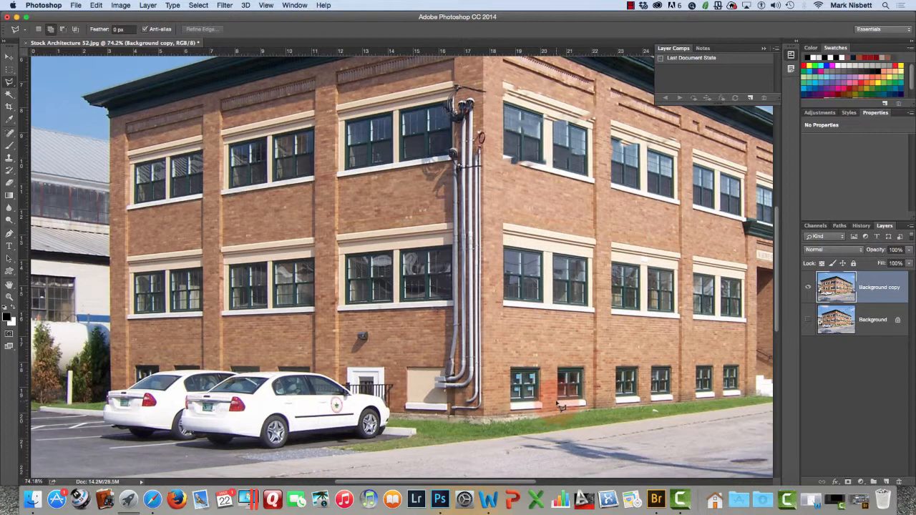
drag(562, 376, 558, 374)
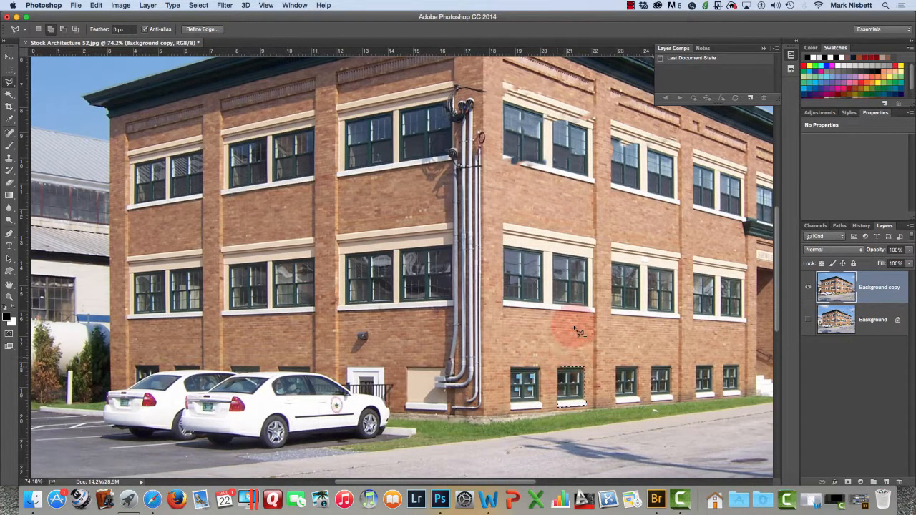
Copy the selected basement window to a new layer and name that layer "window clone".
click(148, 5)
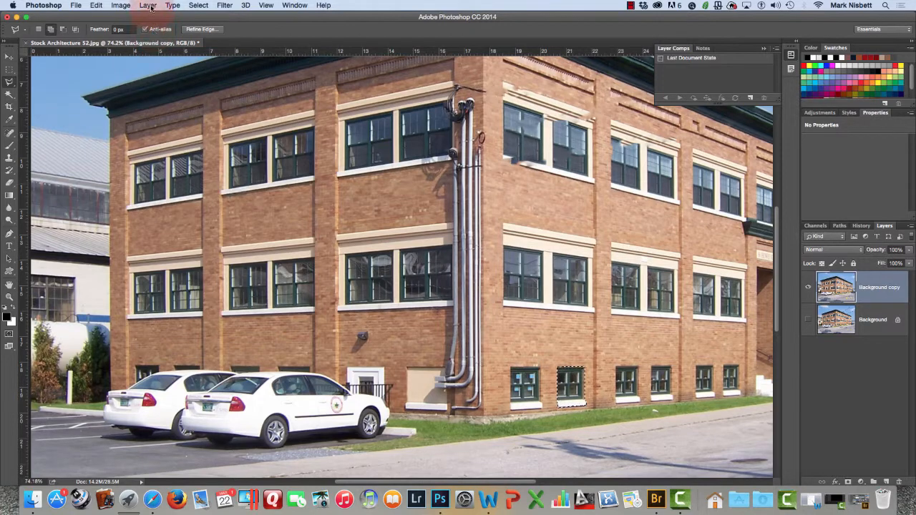
mouse_move(162, 18)
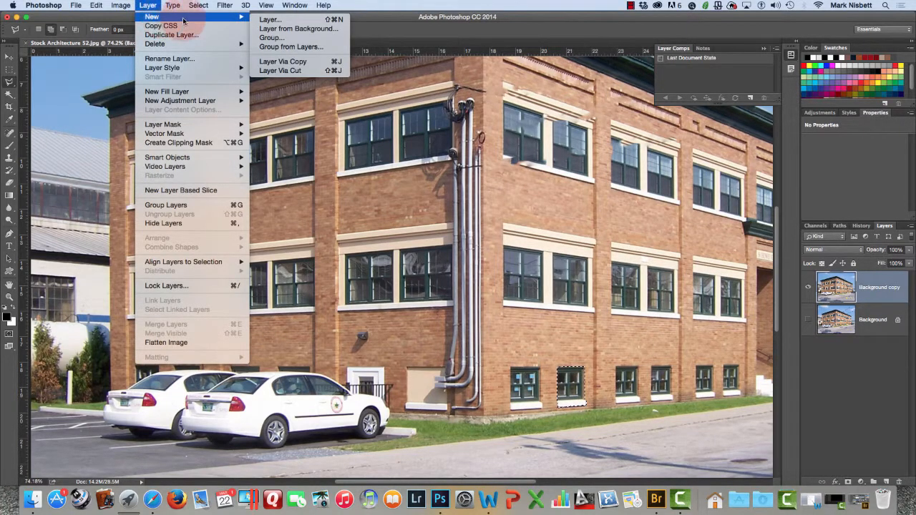
click(293, 66)
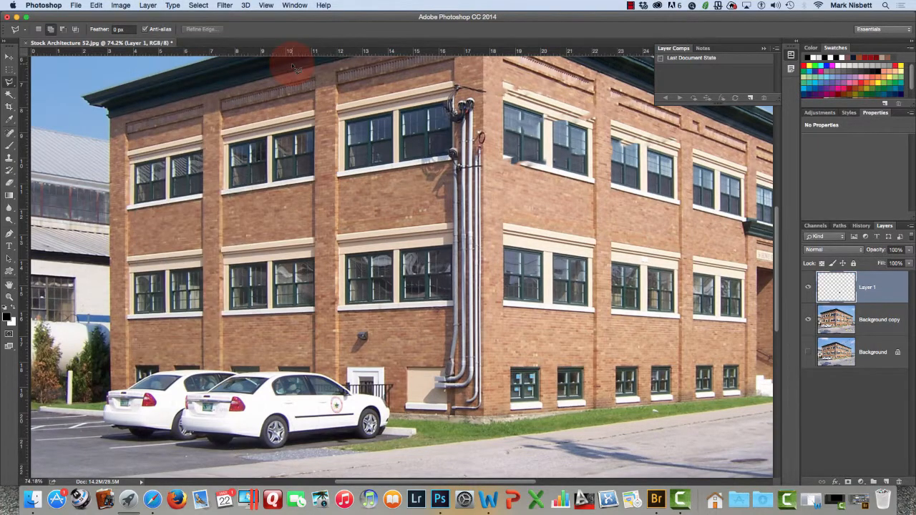
click(869, 289)
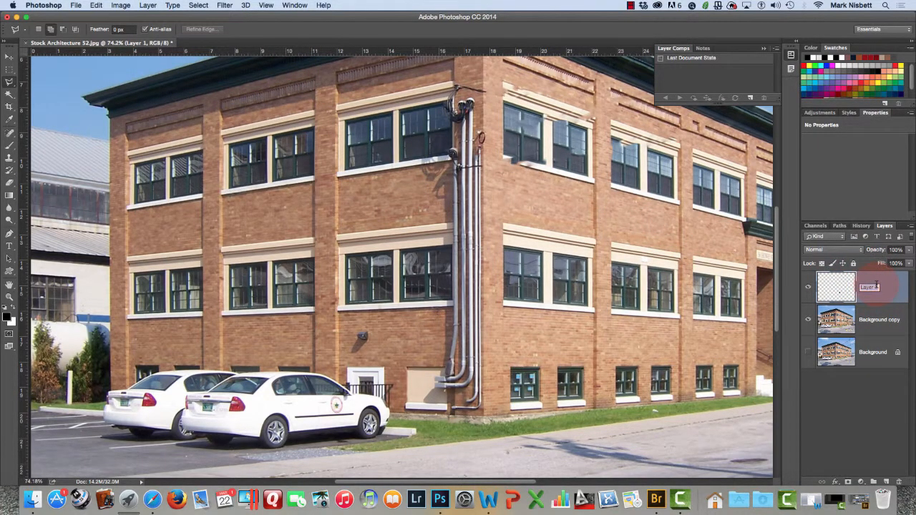
text(W)
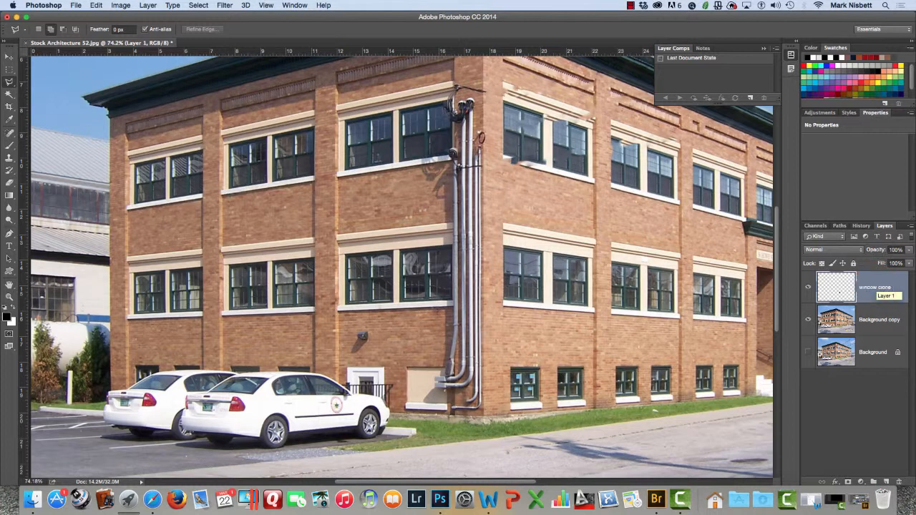
key(Return)
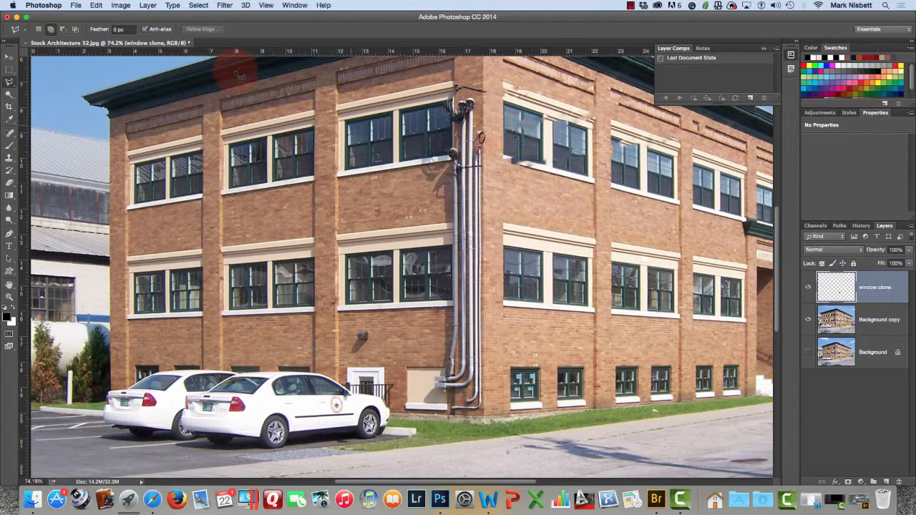
Move the window copy to the parking-side facade, flip it horizontally and place it over the partly hidden basement window behind the rear car.
click(9, 56)
mouse_move(585, 352)
mouse_down()
mouse_move(604, 375)
mouse_move(579, 380)
mouse_move(334, 302)
mouse_move(179, 359)
mouse_move(165, 373)
mouse_move(184, 361)
mouse_move(168, 326)
mouse_move(168, 335)
mouse_up()
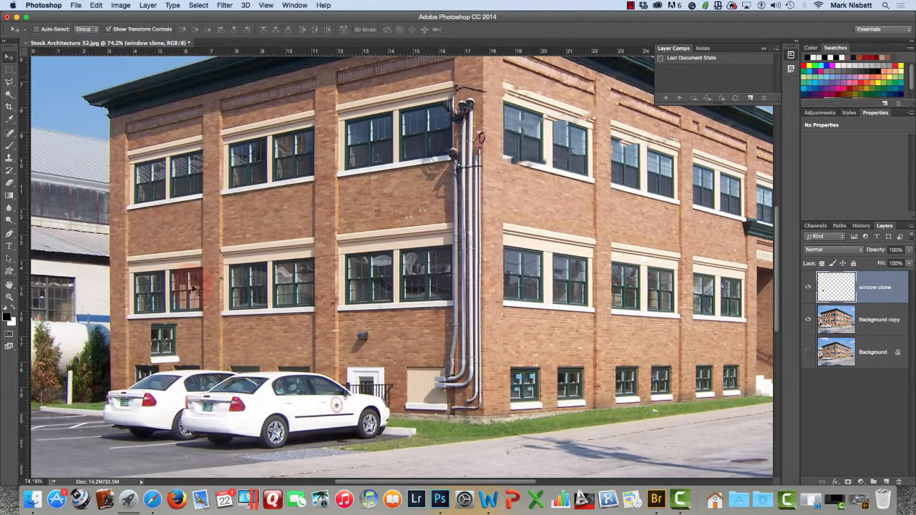
click(97, 6)
mouse_move(177, 209)
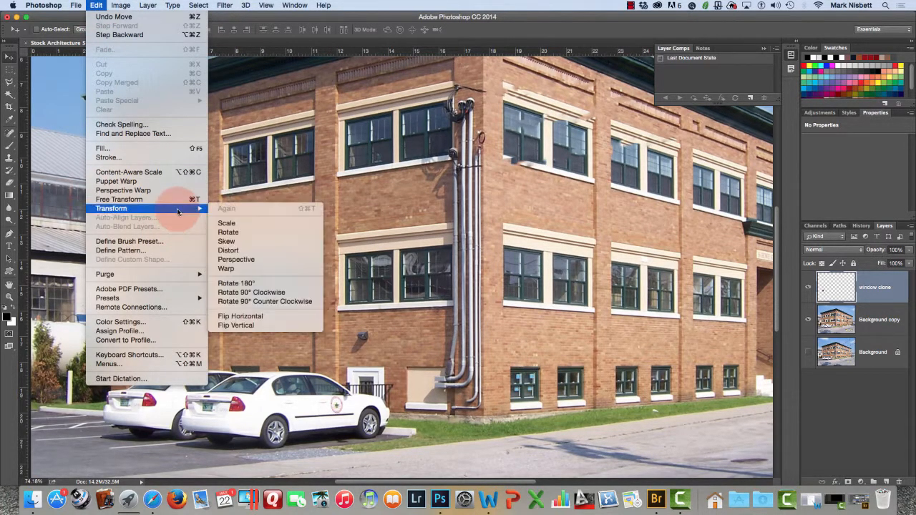
click(255, 319)
mouse_move(255, 319)
mouse_down()
mouse_move(169, 334)
mouse_move(192, 315)
mouse_move(151, 376)
mouse_up()
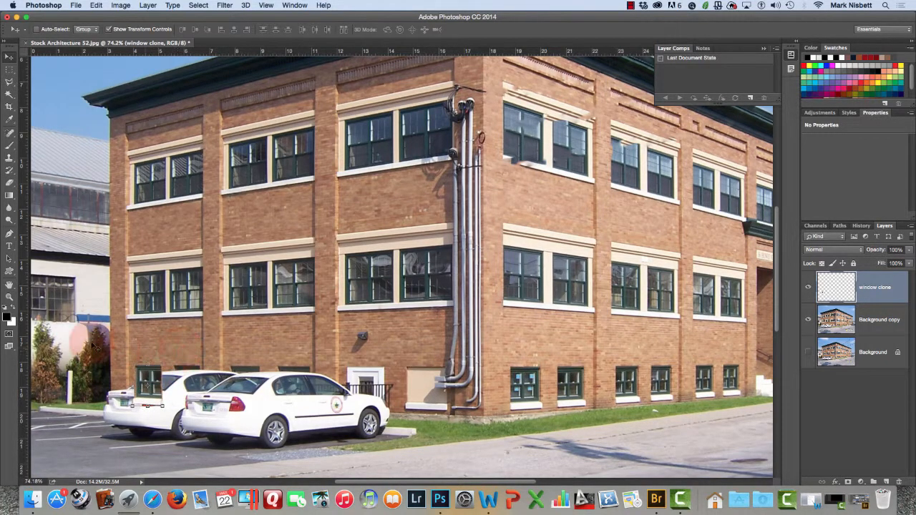
Align the window copy's upper edge with the original window frame and lower the layer's opacity to 75%.
click(8, 297)
mouse_move(133, 412)
mouse_down()
mouse_move(153, 419)
mouse_move(153, 409)
mouse_move(226, 357)
mouse_move(310, 328)
mouse_up()
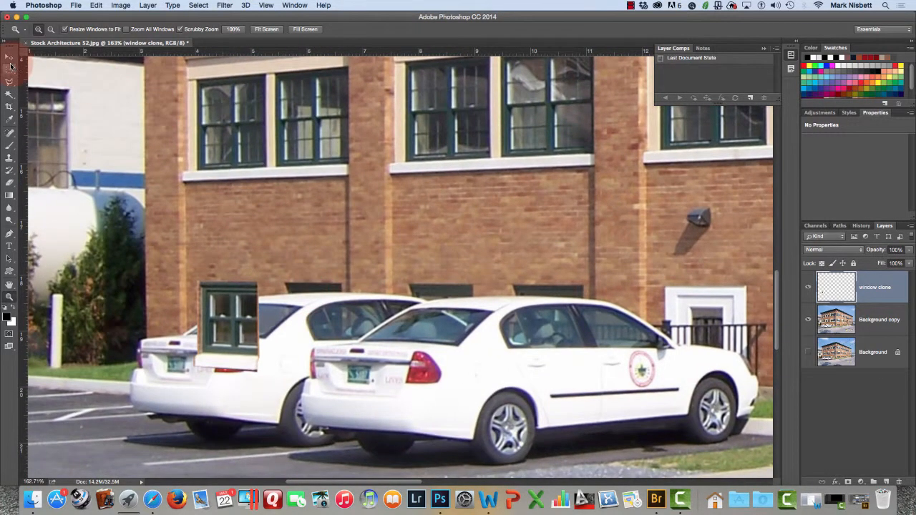
click(9, 57)
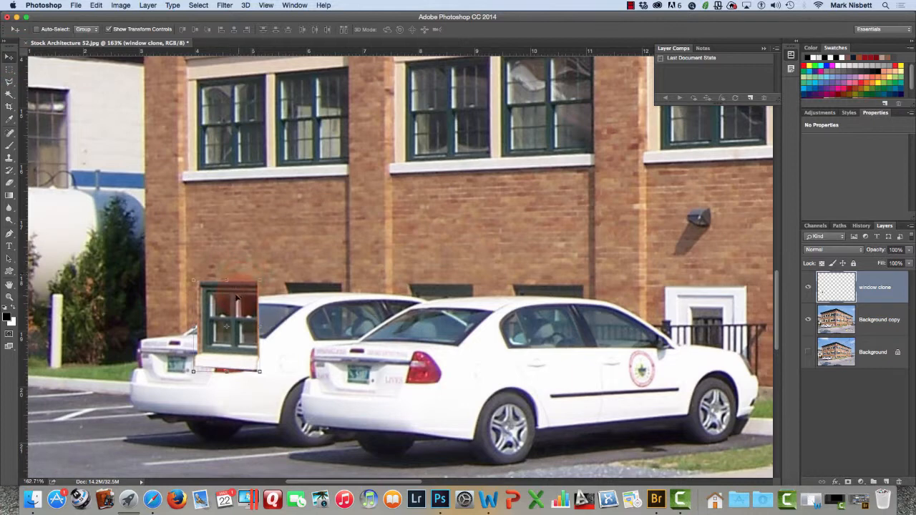
mouse_move(239, 302)
mouse_down()
mouse_move(229, 306)
mouse_move(262, 324)
mouse_move(243, 299)
mouse_up()
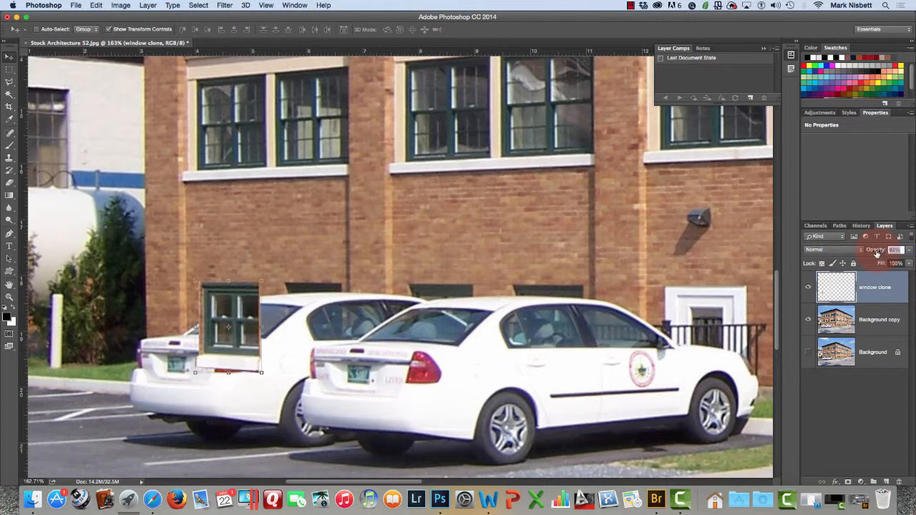
drag(870, 254, 868, 253)
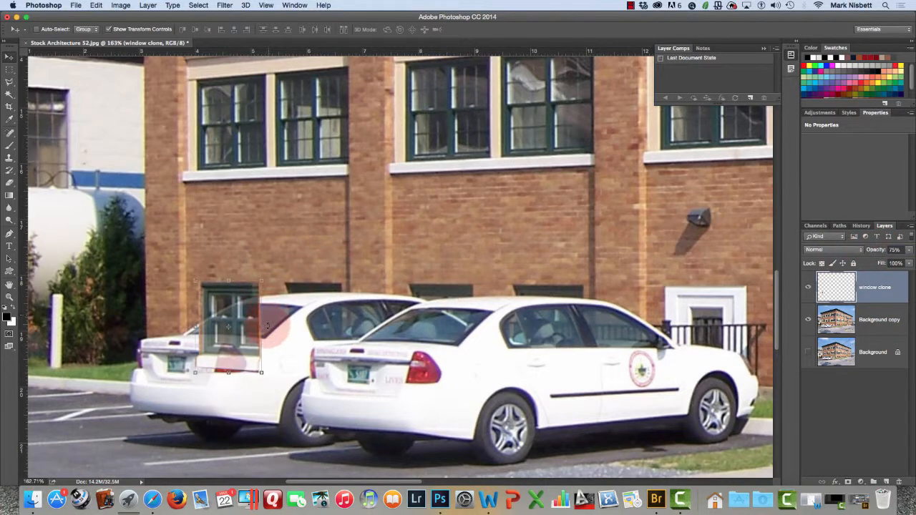
Scale the window copy to 87.21% width and 96.64% height, apply the transform and restore the layer's opacity to 100%.
drag(263, 327, 253, 325)
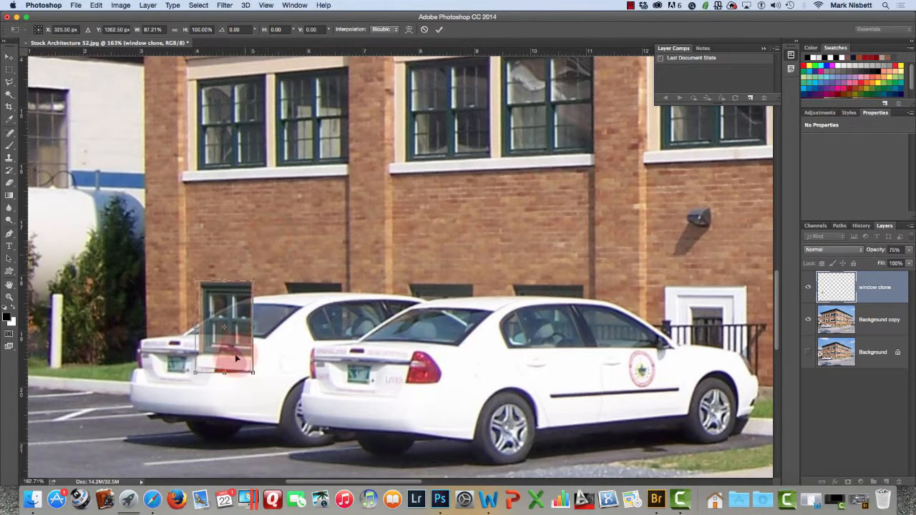
drag(224, 370, 224, 373)
drag(223, 372, 224, 370)
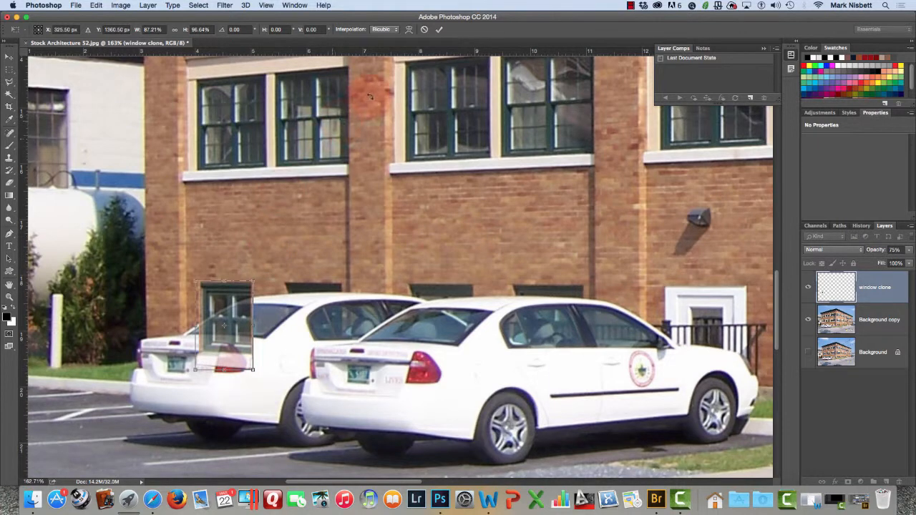
click(441, 30)
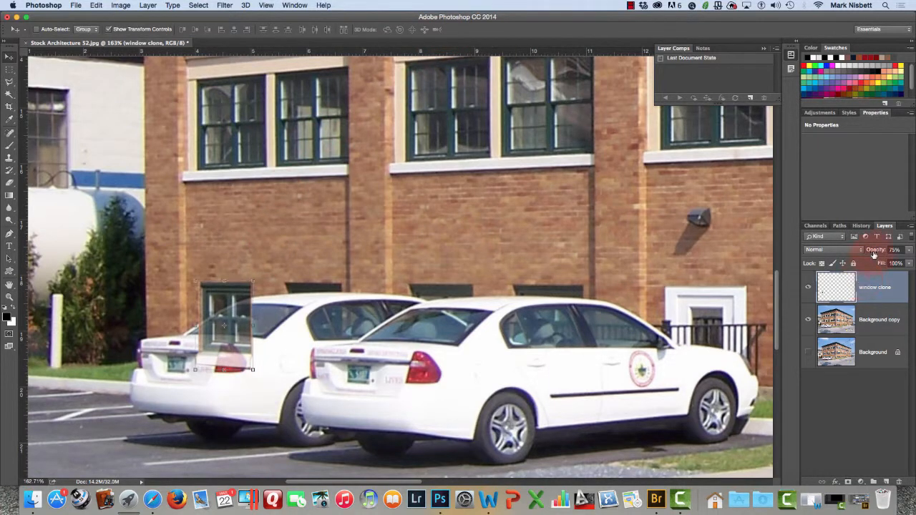
drag(888, 253, 894, 252)
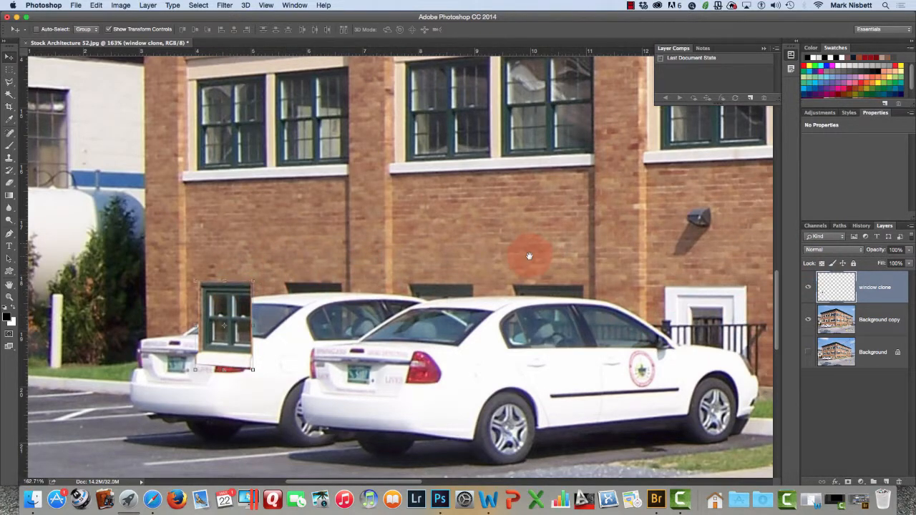
Rename the "window clone" layer to "clone".
mouse_move(499, 225)
mouse_down()
mouse_move(466, 203)
mouse_move(401, 192)
mouse_move(380, 218)
mouse_move(472, 215)
mouse_up()
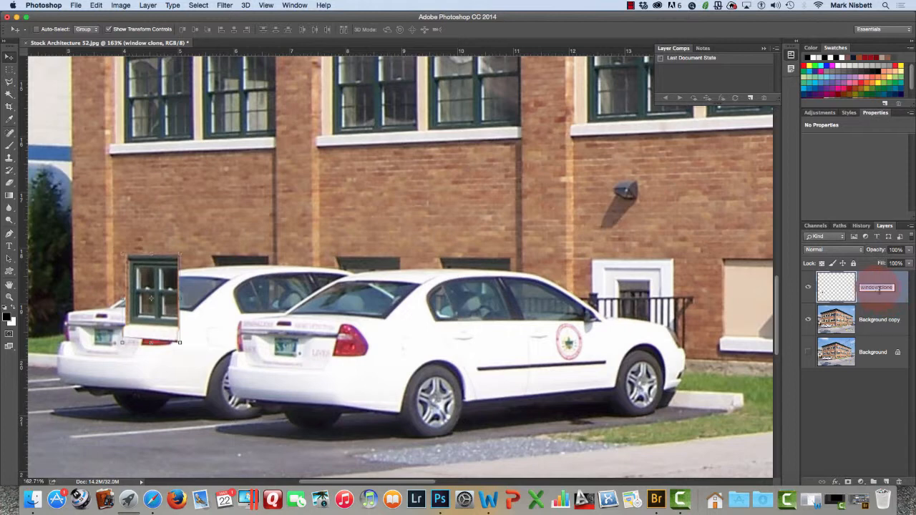
click(814, 277)
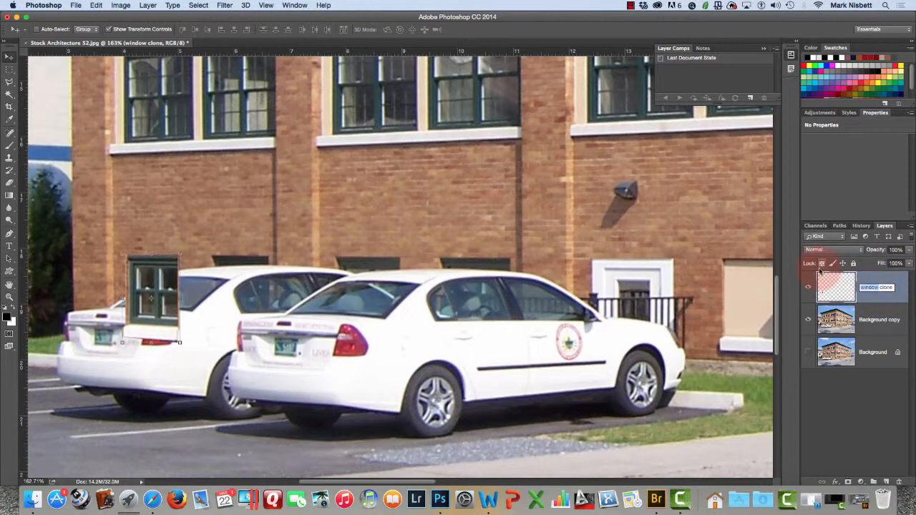
key(BackSpace)
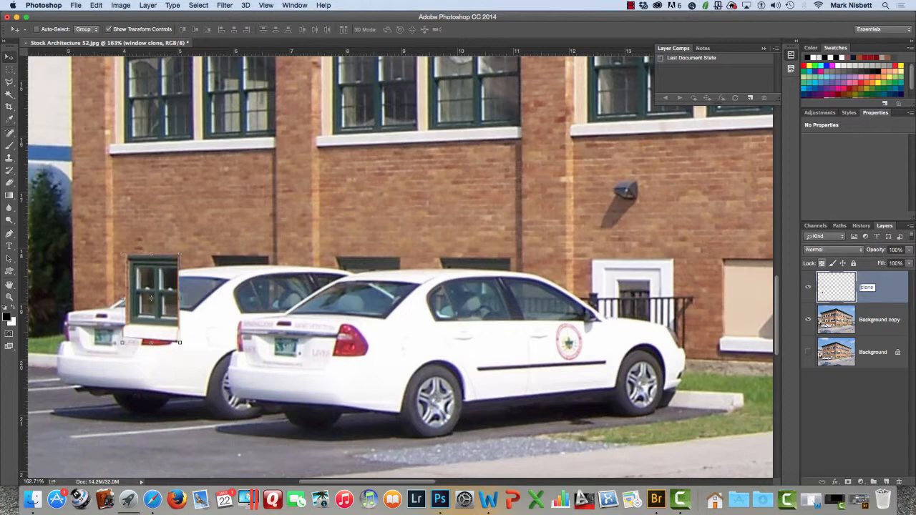
click(868, 317)
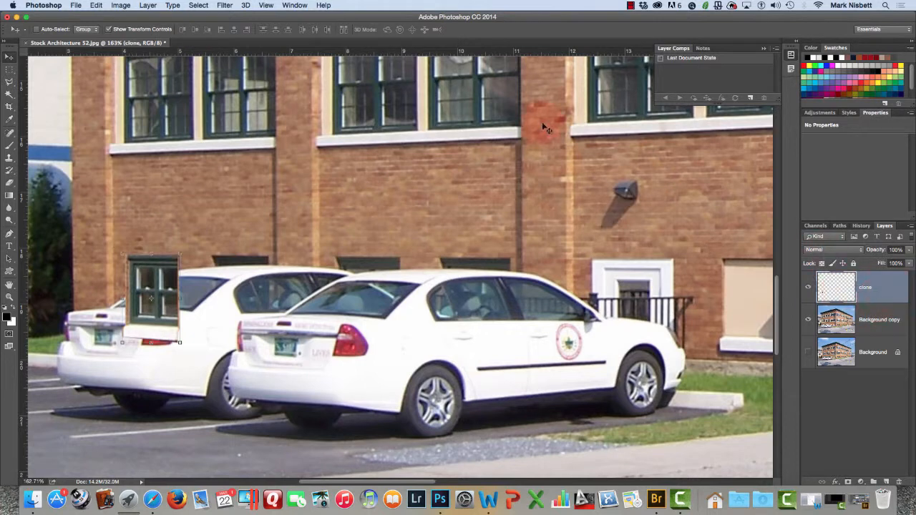
Open the Vanishing Point filter for the clone layer.
click(9, 297)
click(266, 29)
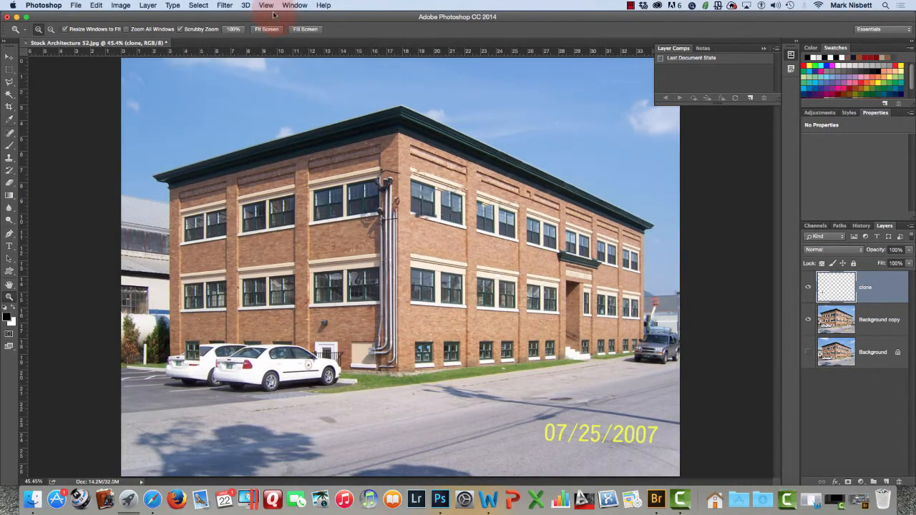
click(226, 5)
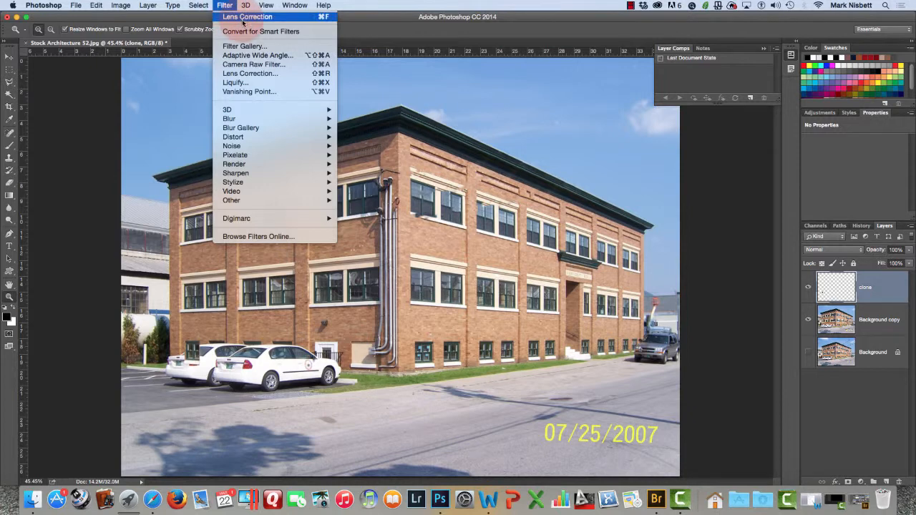
click(269, 94)
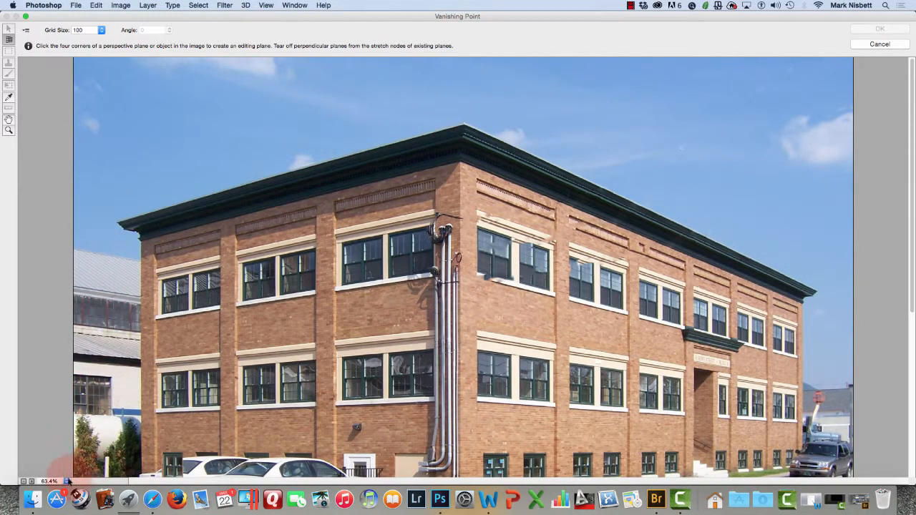
Define a perspective plane over the whole parking-side facade, from the cornice's underside down to the building's base.
click(66, 481)
click(90, 466)
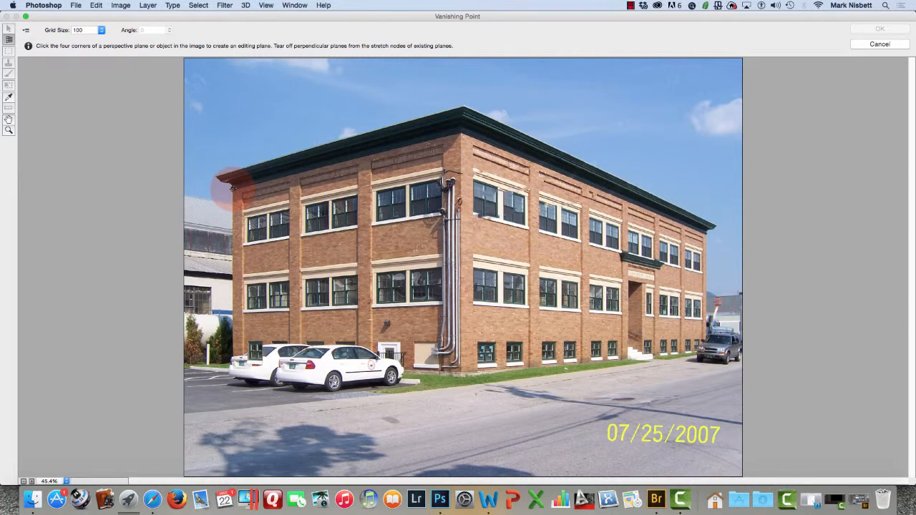
click(232, 187)
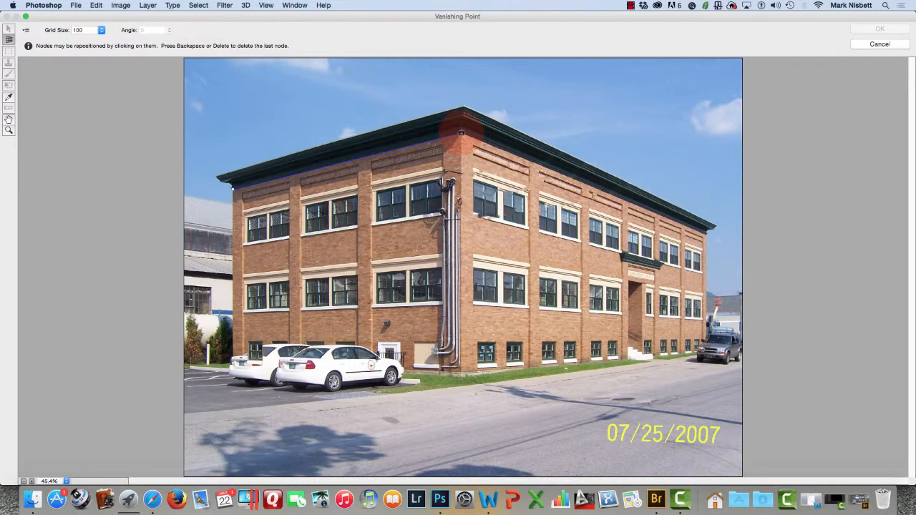
click(461, 370)
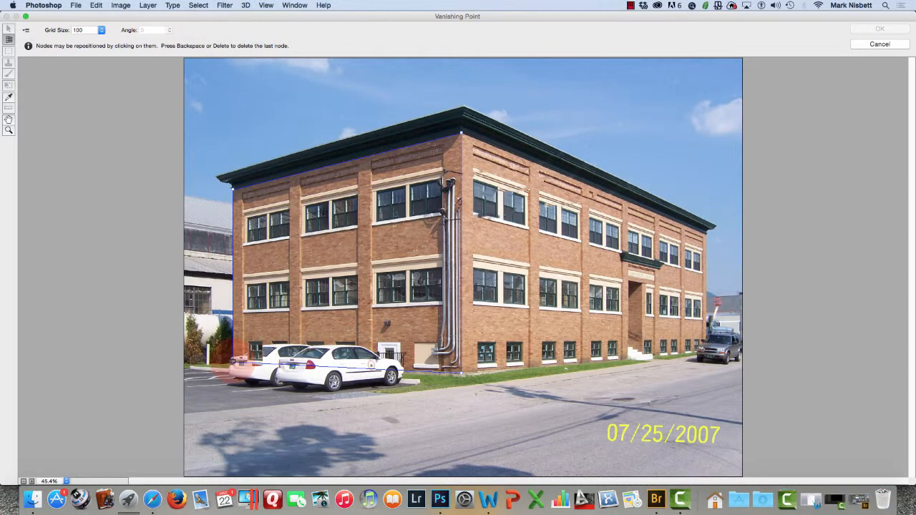
click(232, 361)
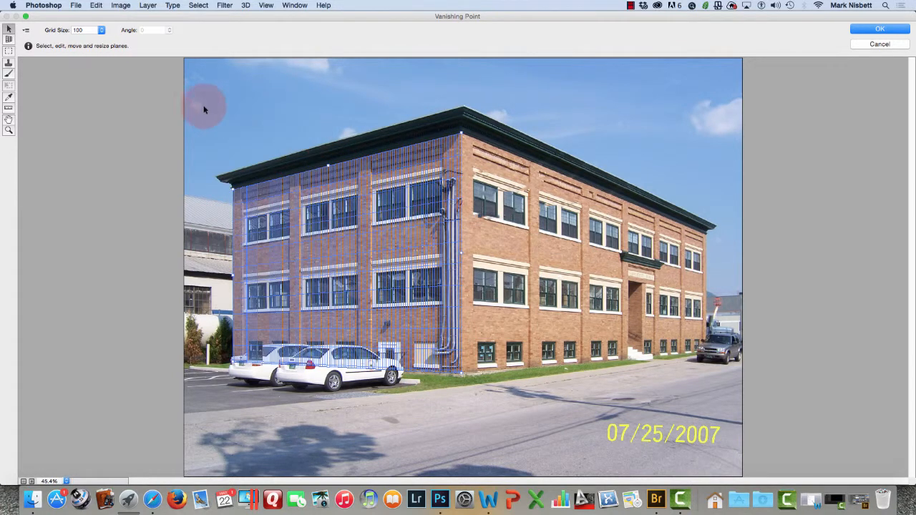
Extend the perspective plane's lower edge slightly further down so it reaches below the building's base behind the parked cars.
click(9, 129)
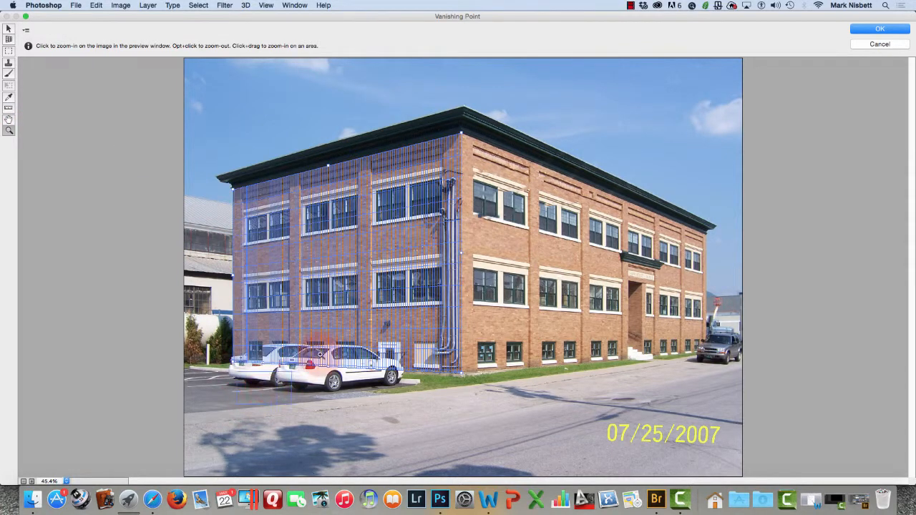
click(464, 262)
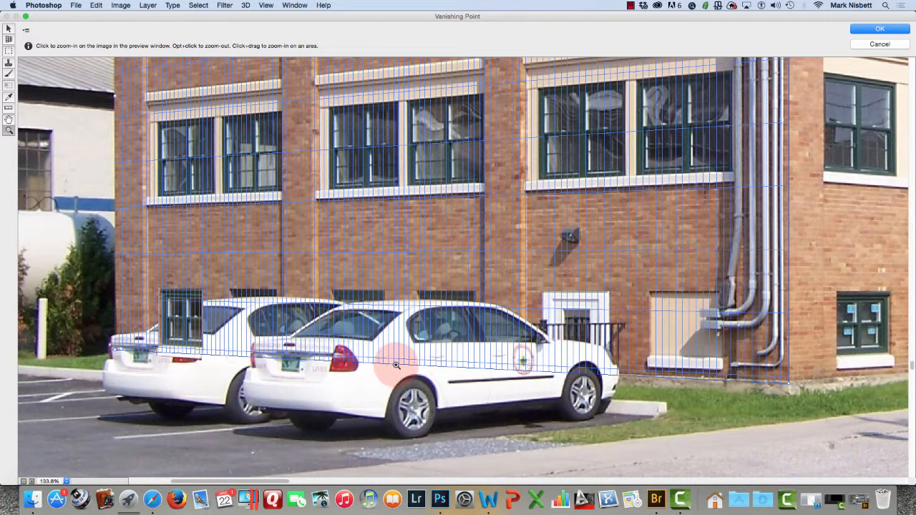
click(9, 39)
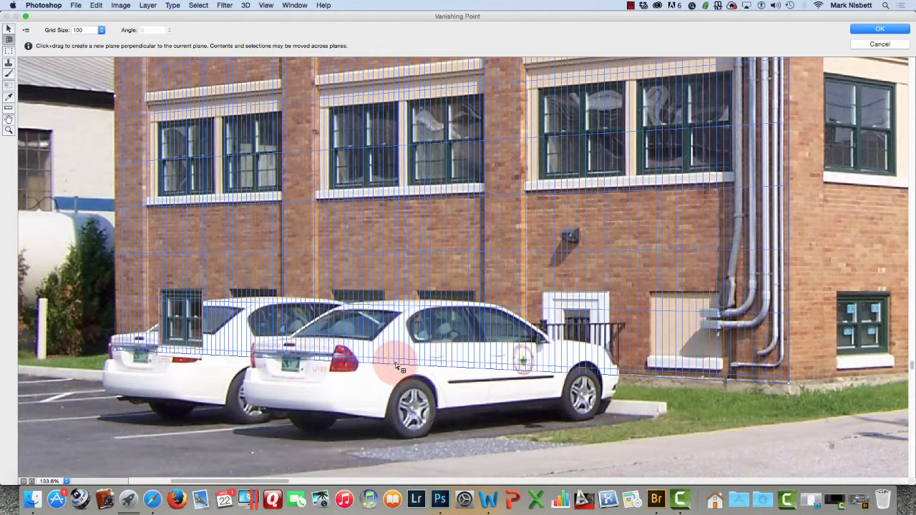
click(10, 30)
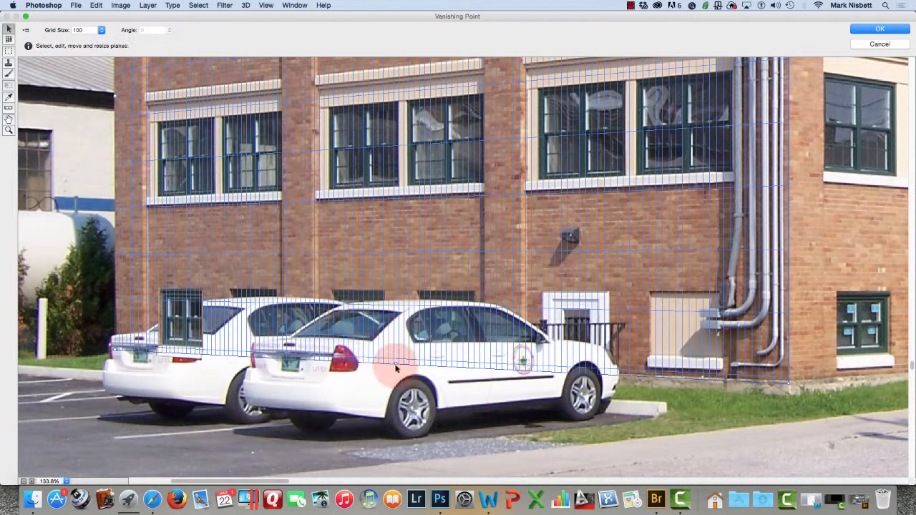
drag(396, 363, 395, 373)
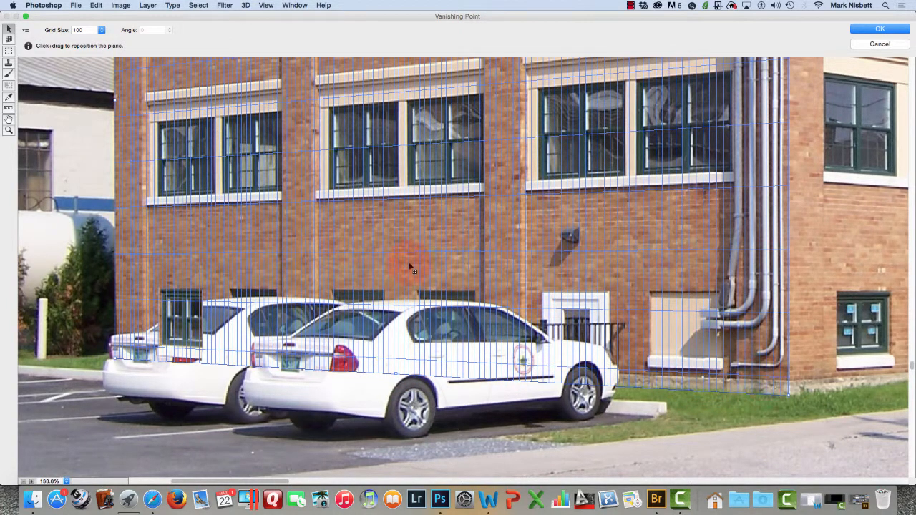
Clone the finished basement window with the Stamp tool onto the second basement window opening of the farthest bay, covering the car behind it.
click(9, 62)
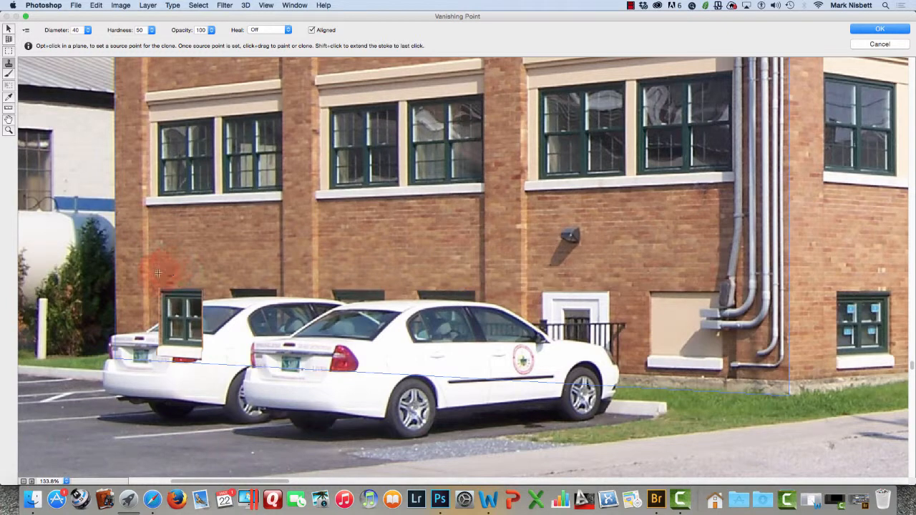
key(alt)
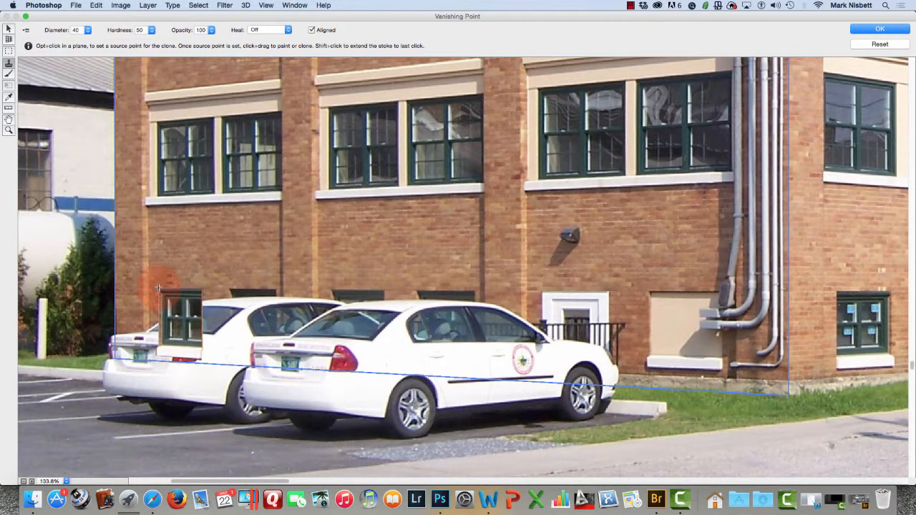
alt+click(159, 287)
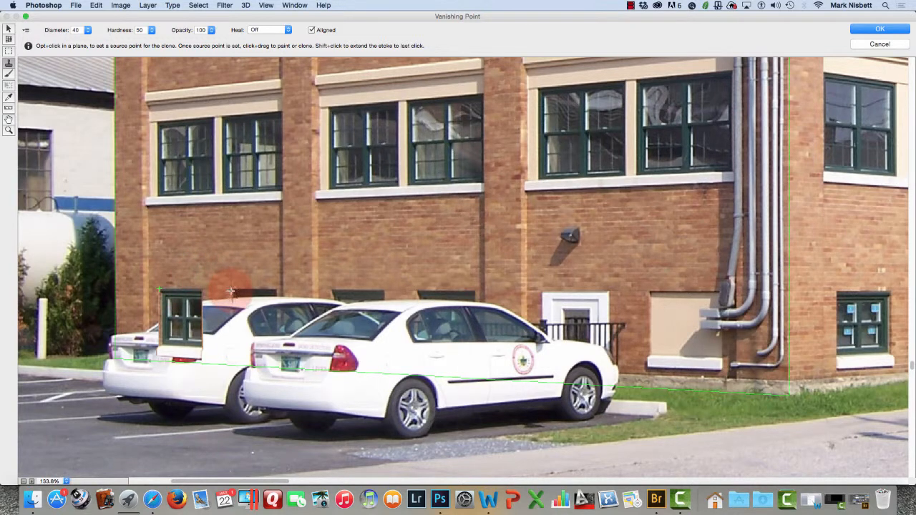
mouse_move(231, 290)
mouse_down()
mouse_move(254, 292)
mouse_move(232, 290)
mouse_move(273, 288)
mouse_move(277, 329)
mouse_move(253, 325)
mouse_move(268, 313)
mouse_move(240, 305)
mouse_move(238, 313)
mouse_move(235, 296)
mouse_move(240, 324)
mouse_move(253, 326)
mouse_move(237, 343)
mouse_move(269, 351)
mouse_move(228, 356)
mouse_move(279, 353)
mouse_move(279, 305)
mouse_move(270, 307)
mouse_move(290, 293)
mouse_move(261, 286)
mouse_move(248, 300)
mouse_move(228, 331)
mouse_move(232, 351)
mouse_move(236, 325)
mouse_move(226, 339)
mouse_move(231, 356)
mouse_move(234, 300)
mouse_move(234, 354)
mouse_move(262, 305)
mouse_up()
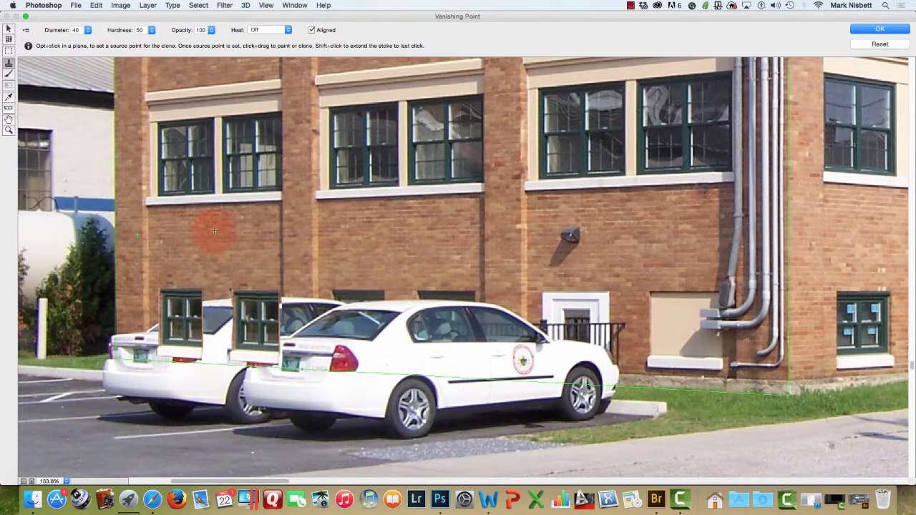
Clone brick from the wall above over the car between the two basement windows of the farthest bay.
key(alt)
alt+click(216, 219)
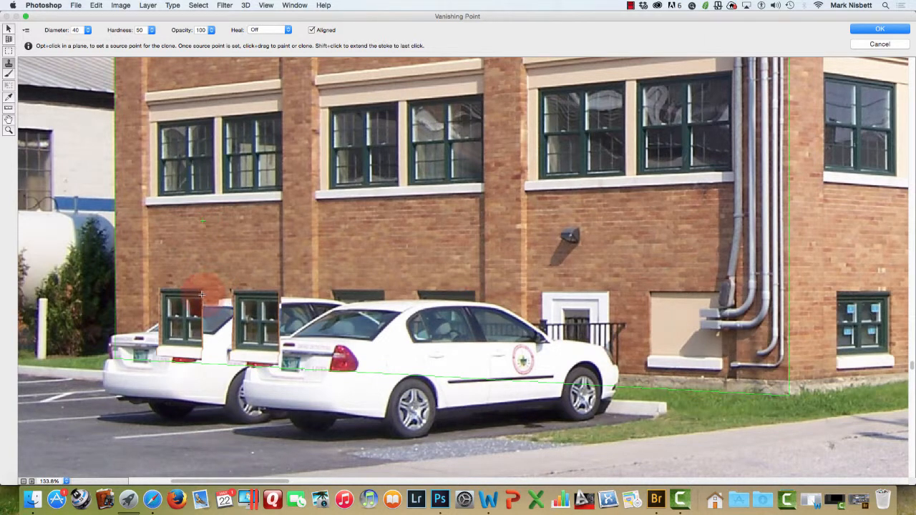
mouse_move(202, 293)
mouse_down()
mouse_move(229, 293)
mouse_move(232, 304)
mouse_move(208, 306)
mouse_move(224, 315)
mouse_move(220, 337)
mouse_move(202, 324)
mouse_up()
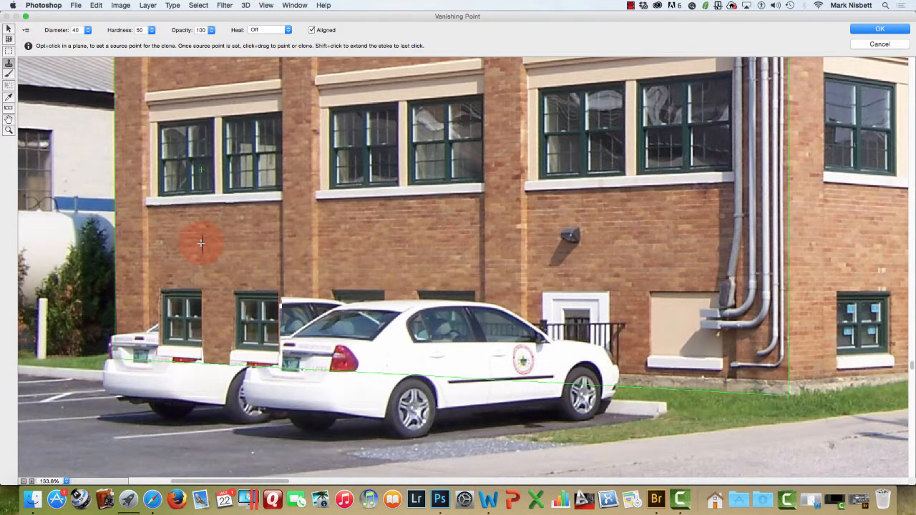
Clone the brick of the facade's far corner pilaster down over the rear car's trunk, up to the first basement window.
key(alt)
alt+click(147, 237)
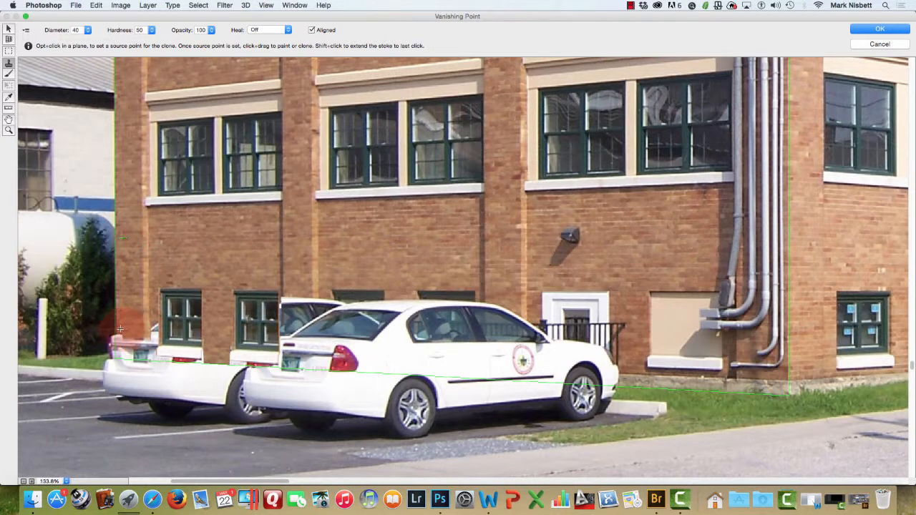
mouse_move(115, 329)
mouse_down()
mouse_move(153, 337)
mouse_move(147, 330)
mouse_move(156, 325)
mouse_move(156, 333)
mouse_move(154, 302)
mouse_up()
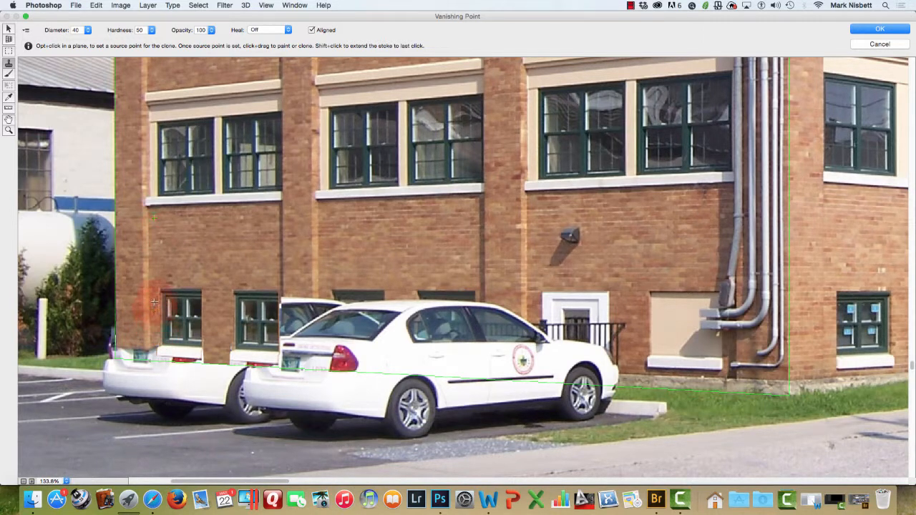
click(173, 255)
alt+click(162, 227)
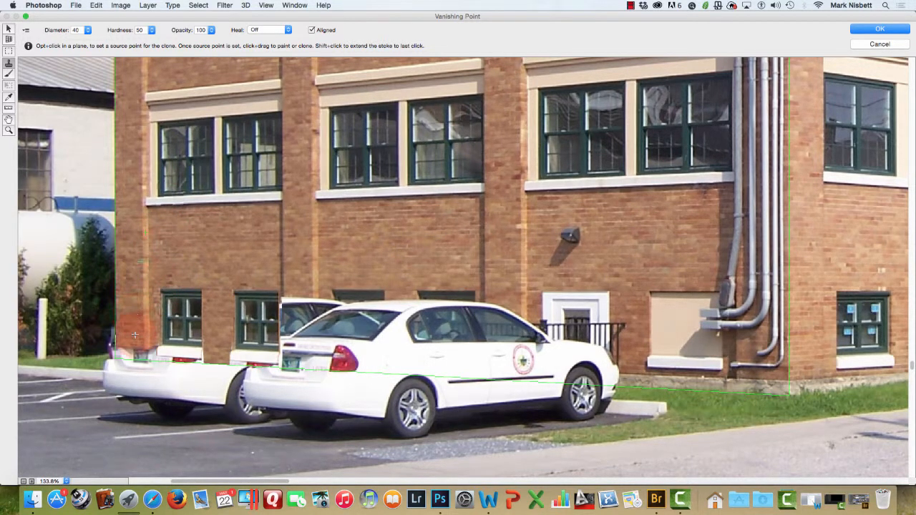
drag(143, 297, 147, 253)
key(super+z)
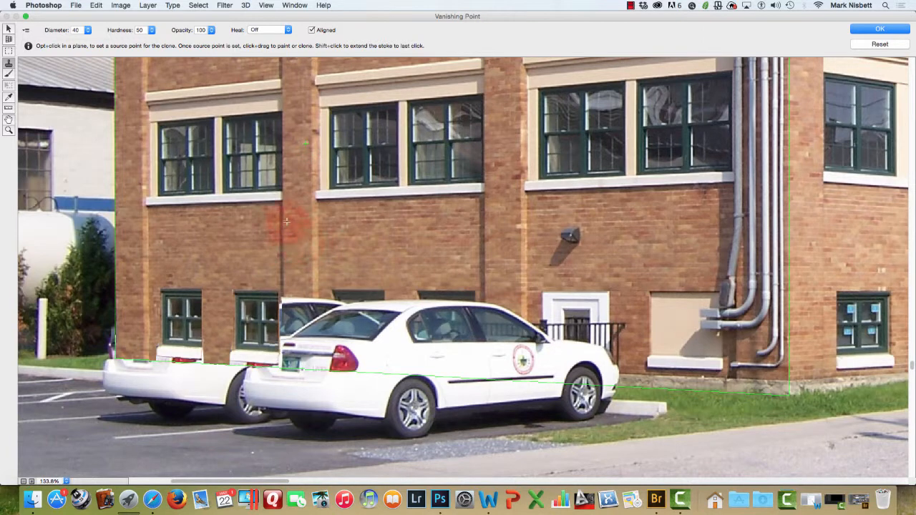
key(alt)
alt+click(282, 221)
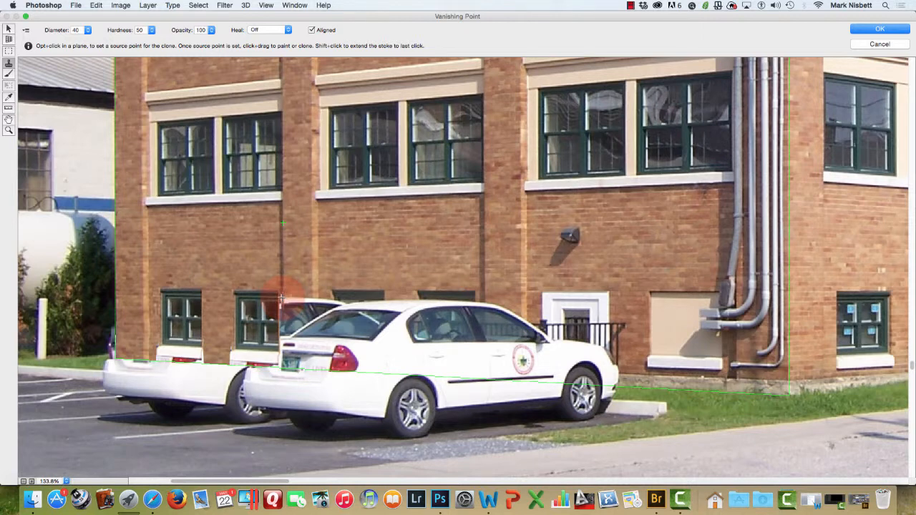
mouse_move(282, 302)
mouse_down()
mouse_move(317, 302)
mouse_move(290, 307)
mouse_move(316, 309)
mouse_move(279, 313)
mouse_move(307, 318)
mouse_move(301, 326)
mouse_up()
key(super+z)
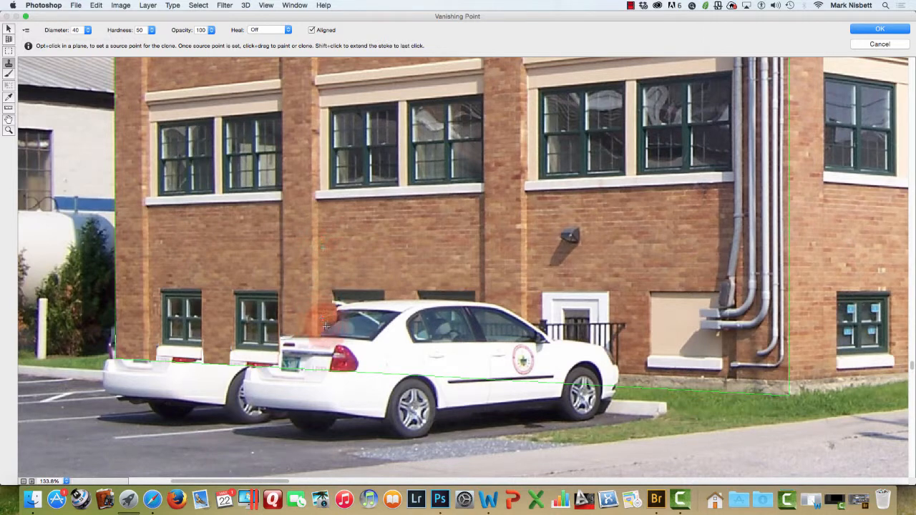
mouse_move(318, 331)
mouse_down()
mouse_move(329, 336)
mouse_move(300, 339)
mouse_move(332, 340)
mouse_move(266, 354)
mouse_move(264, 346)
mouse_move(284, 355)
mouse_up()
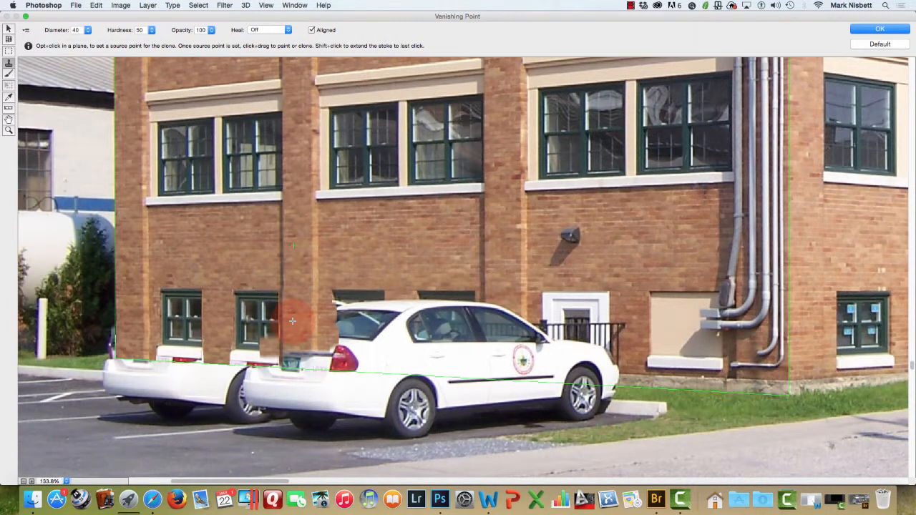
key(super+z)
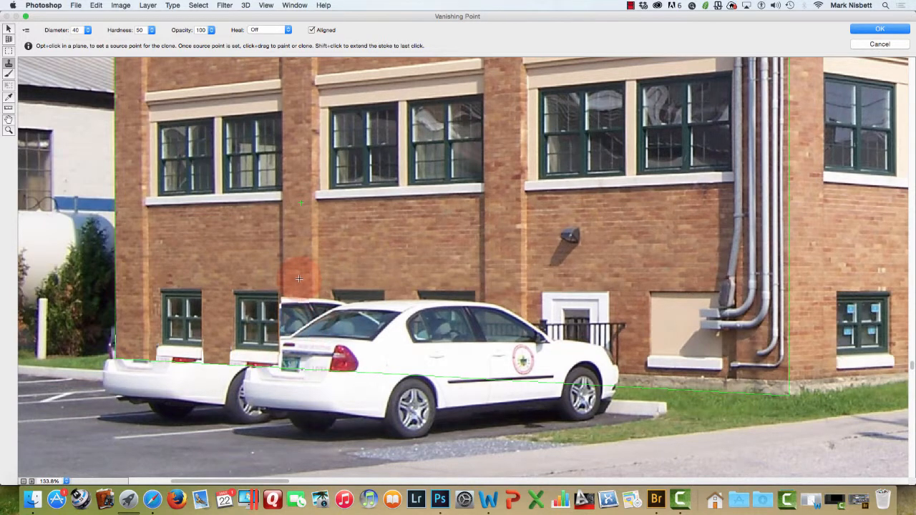
Clone the pilaster between the far and middle bays down to the plane's lower edge, covering the cars' windows and front car's trunk.
key(alt)
alt+click(282, 233)
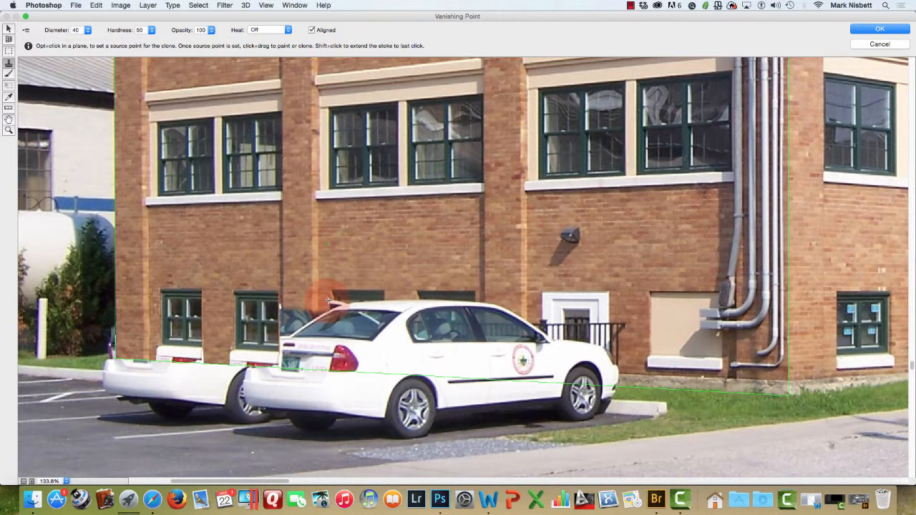
drag(326, 310, 284, 312)
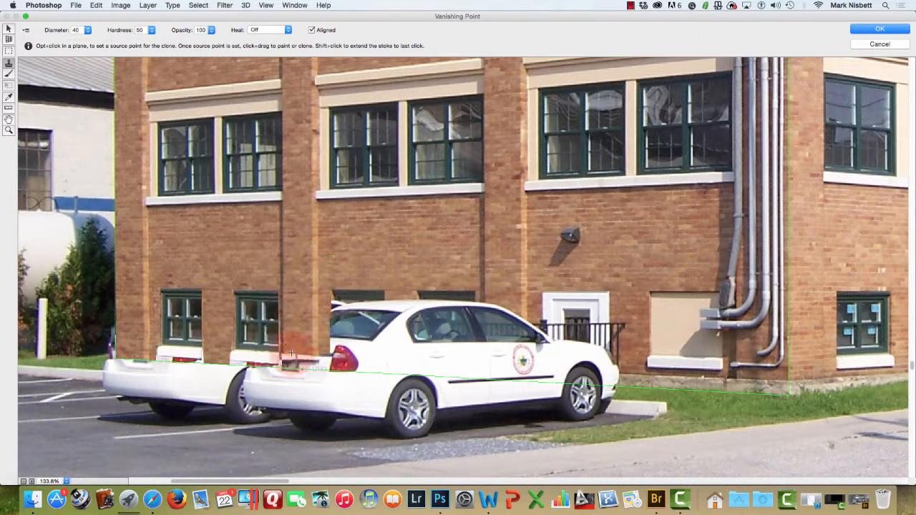
key(alt)
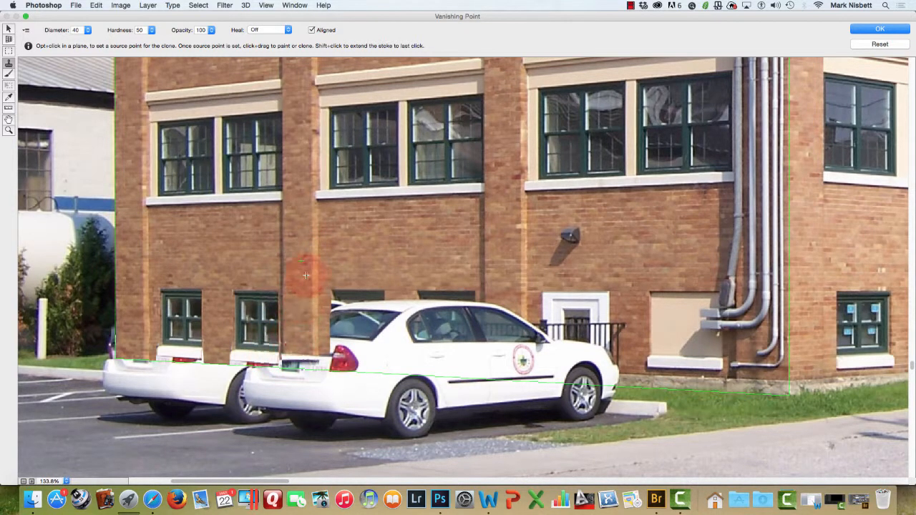
alt+click(311, 235)
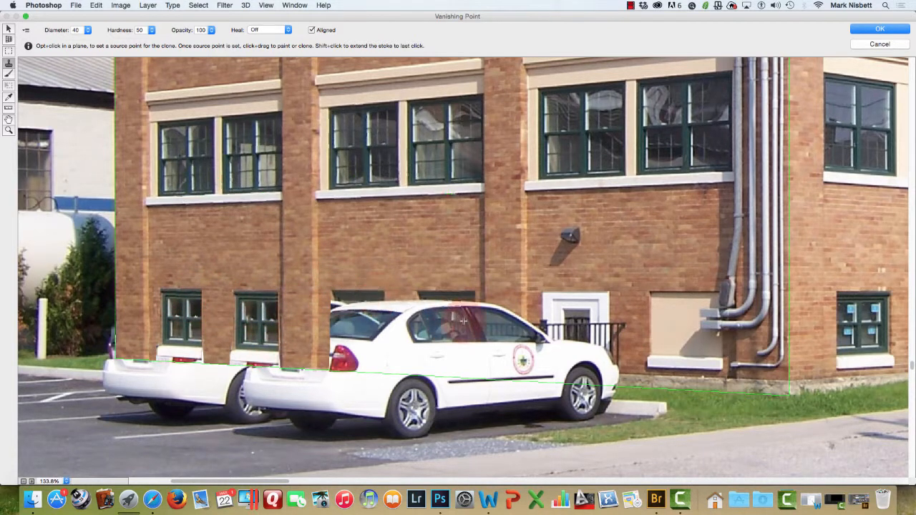
Clone brick and shadow from beside the pilaster over the conduit pipes below the near bay's lower window sill, using a 20 diameter stamp.
key(space)
mouse_move(631, 336)
mouse_down()
mouse_move(620, 327)
mouse_move(470, 326)
mouse_move(430, 340)
mouse_move(408, 379)
mouse_up()
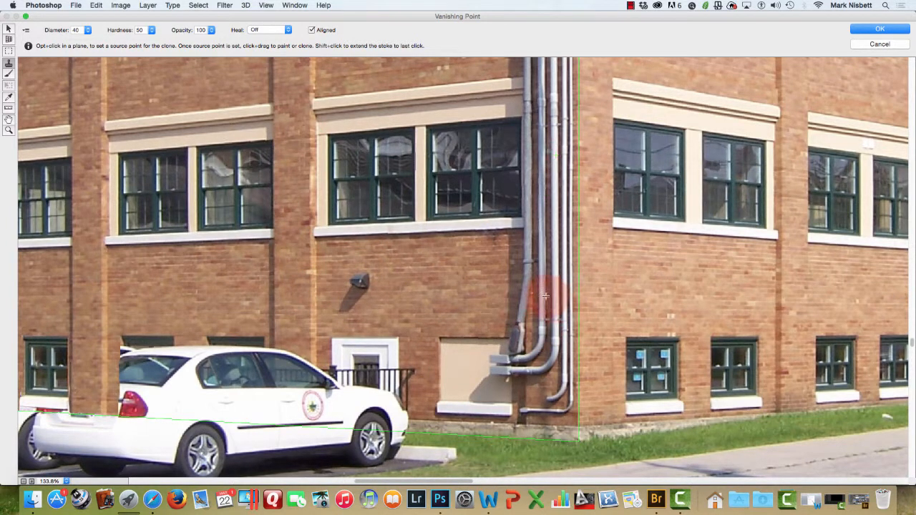
alt+click(326, 264)
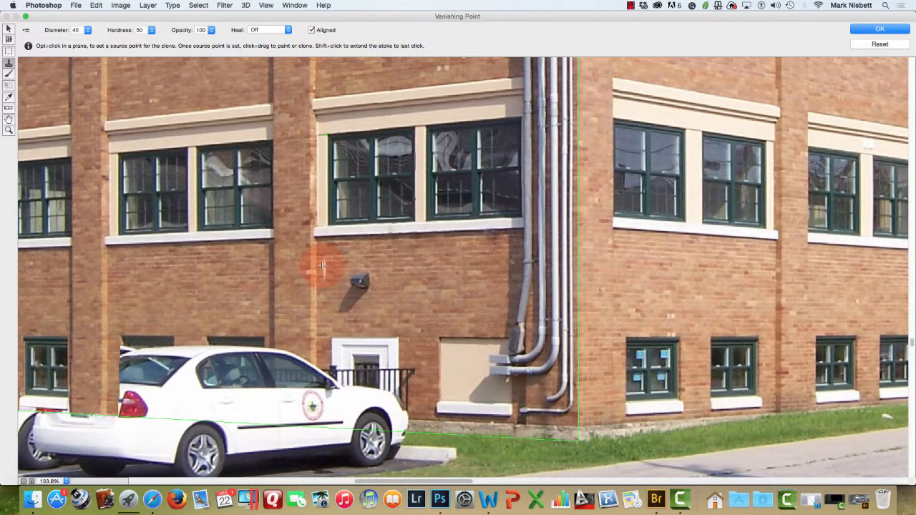
alt+click(273, 249)
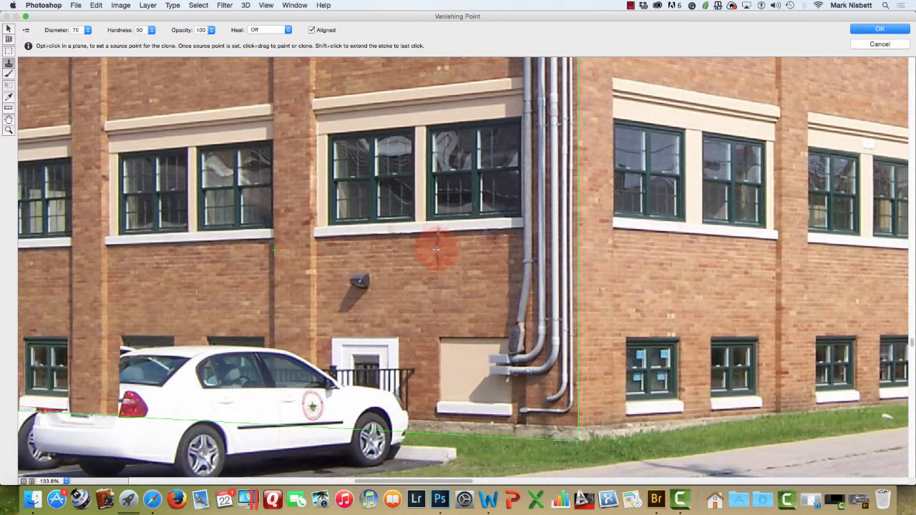
key(bracketright)
key(bracketright)
key(bracketright)
key(bracketright)
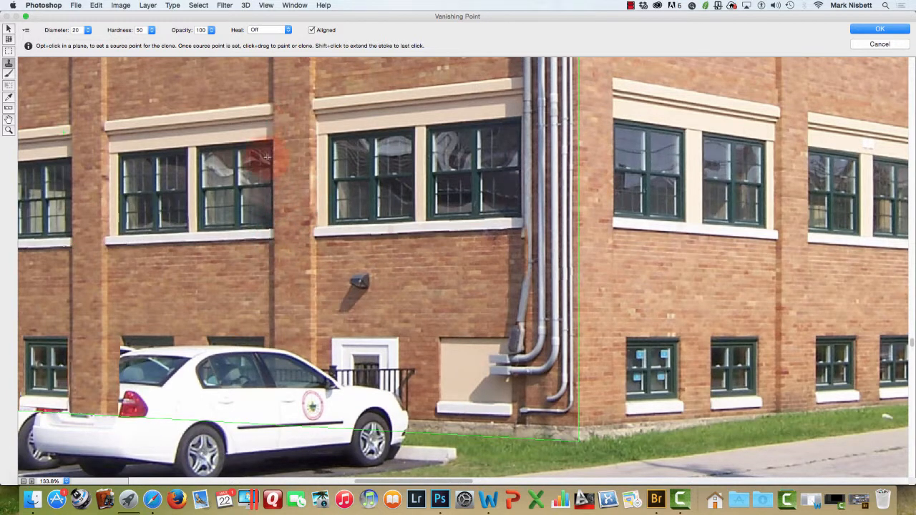
alt+click(274, 239)
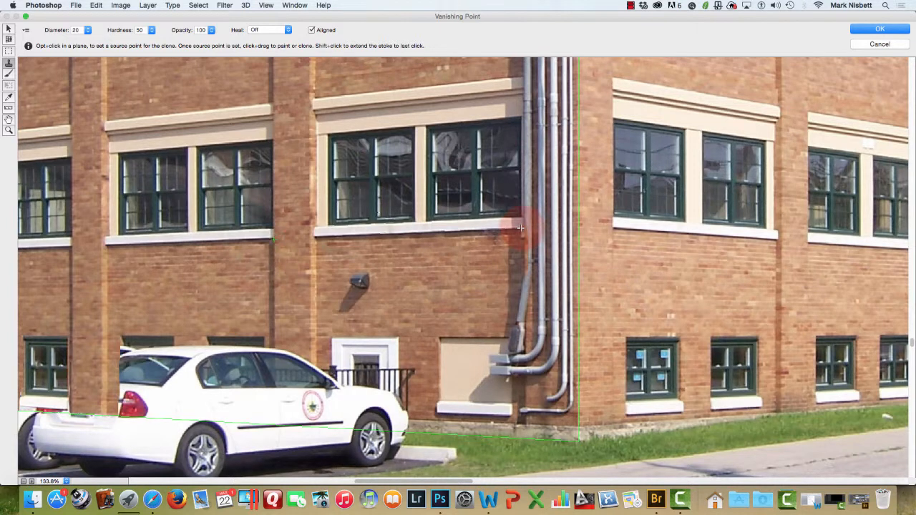
mouse_move(521, 228)
mouse_down()
mouse_move(497, 233)
mouse_move(524, 237)
mouse_move(506, 246)
mouse_move(535, 249)
mouse_move(517, 250)
mouse_move(530, 276)
mouse_move(508, 288)
mouse_move(524, 294)
mouse_move(533, 265)
mouse_move(506, 326)
mouse_move(519, 329)
mouse_move(506, 330)
mouse_move(515, 319)
mouse_move(502, 313)
mouse_move(507, 281)
mouse_move(519, 269)
mouse_move(505, 258)
mouse_move(560, 264)
mouse_move(539, 261)
mouse_move(552, 255)
mouse_move(538, 254)
mouse_move(549, 247)
mouse_move(544, 227)
mouse_move(536, 268)
mouse_move(556, 273)
mouse_move(532, 296)
mouse_move(555, 300)
mouse_move(551, 309)
mouse_move(526, 307)
mouse_move(536, 304)
mouse_move(526, 326)
mouse_up()
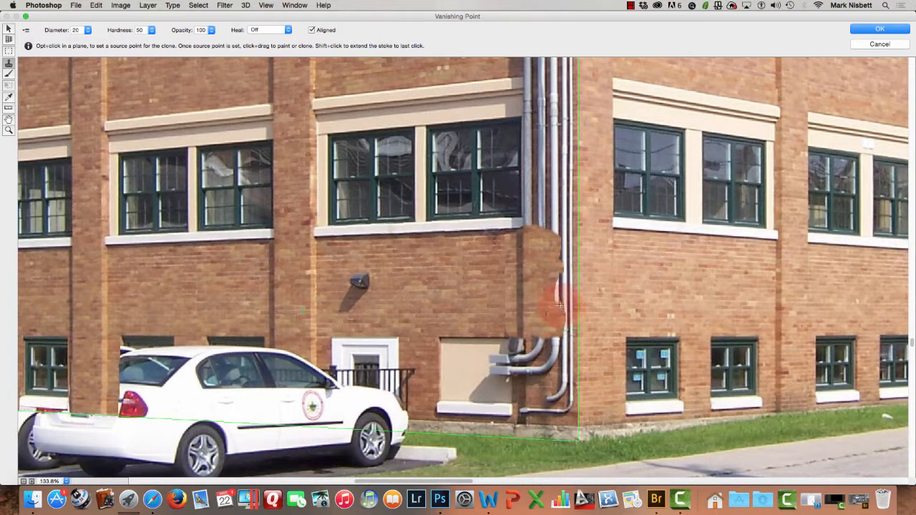
Accept the Vanishing Point edits on the clone layer and make the Background copy layer active.
key(super+plus)
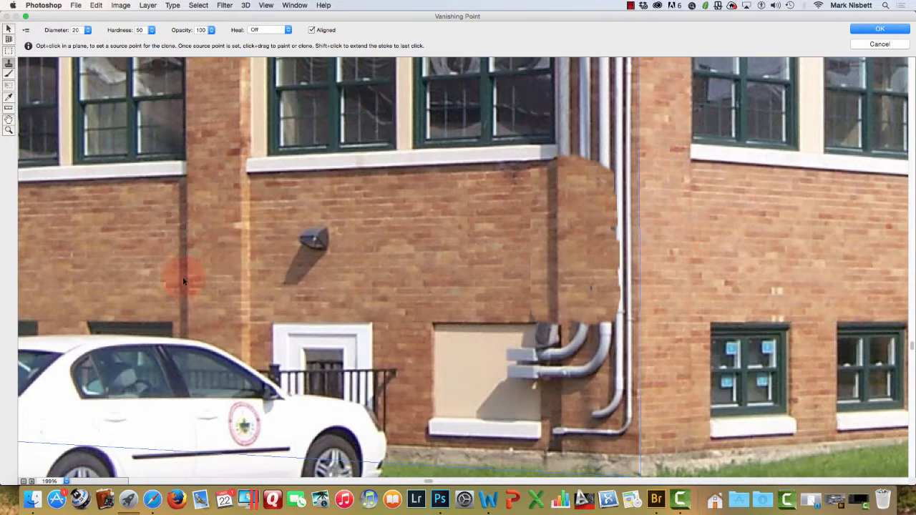
click(9, 129)
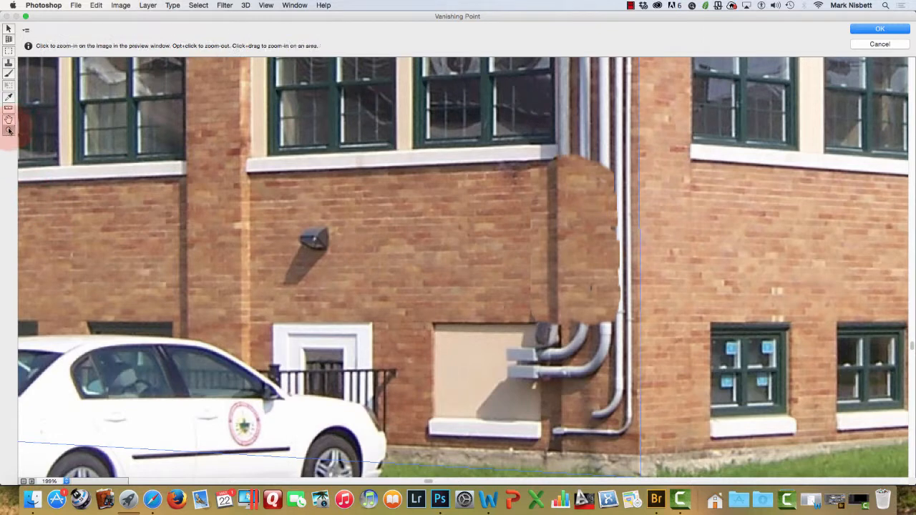
click(882, 30)
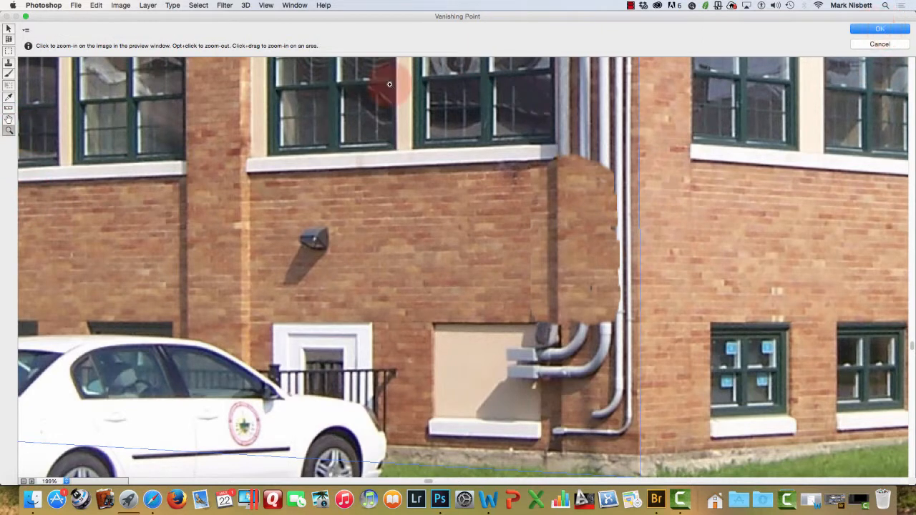
click(50, 481)
click(97, 465)
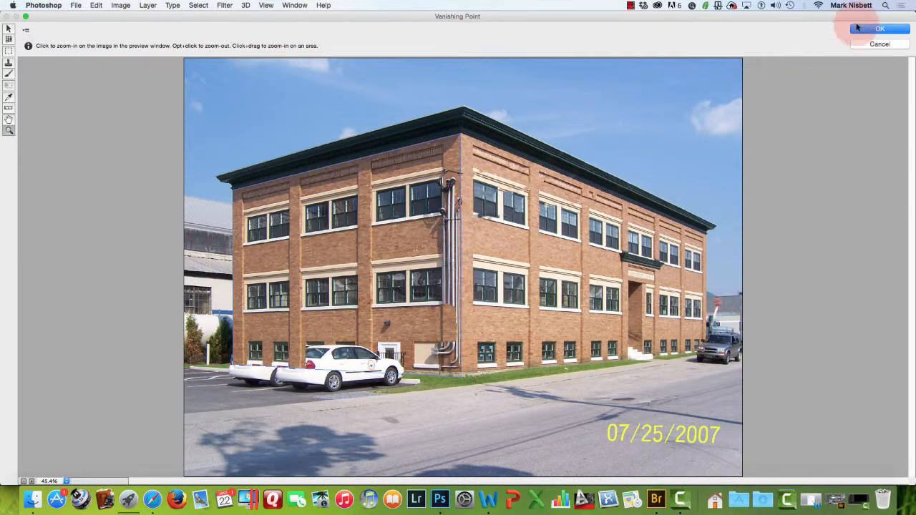
click(878, 30)
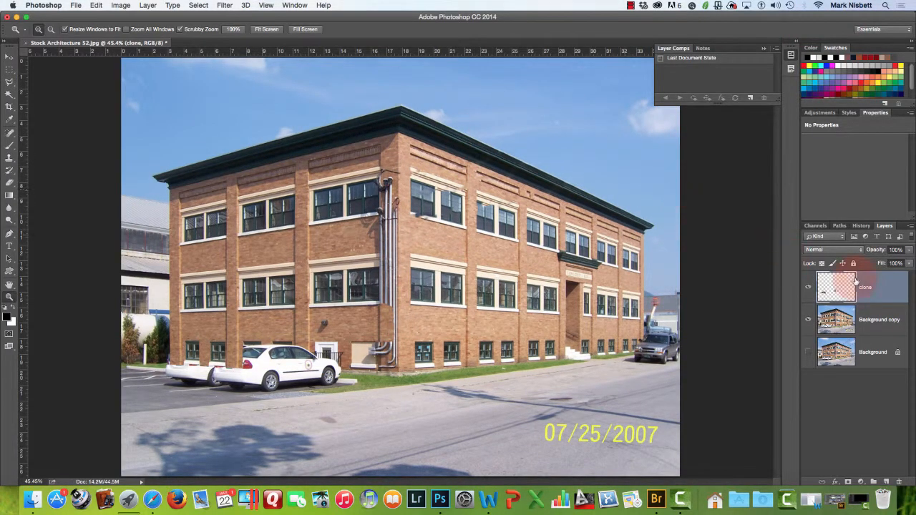
click(852, 326)
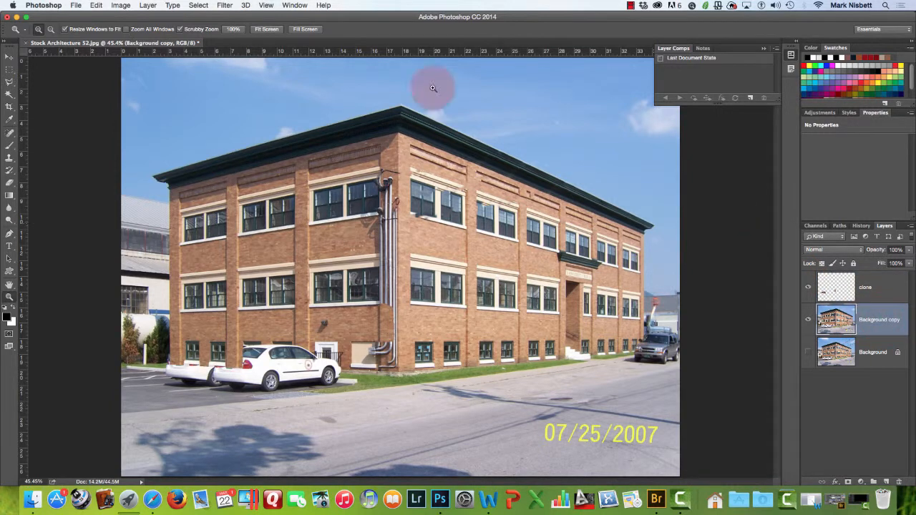
Outline the brick pilaster between the middle and near bays with the Polygonal Lasso and copy it to a new layer.
click(9, 82)
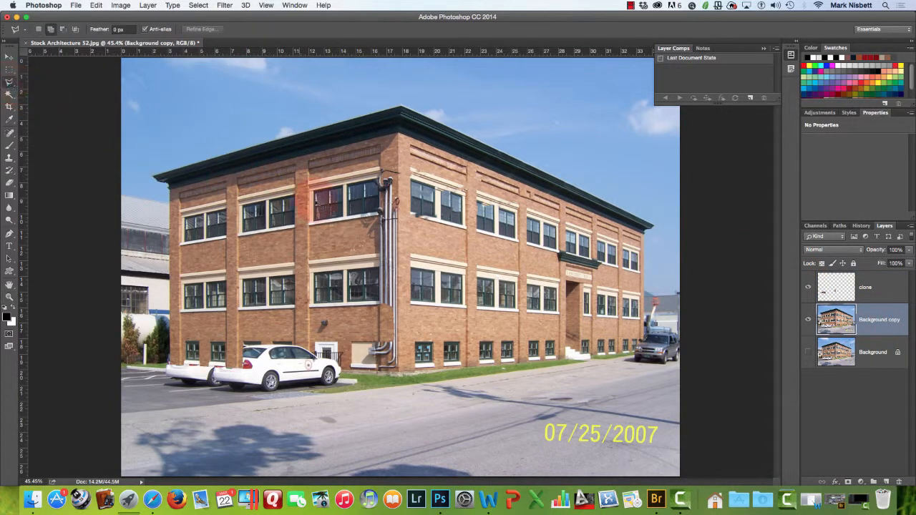
click(9, 295)
drag(177, 361, 199, 336)
drag(436, 196, 319, 284)
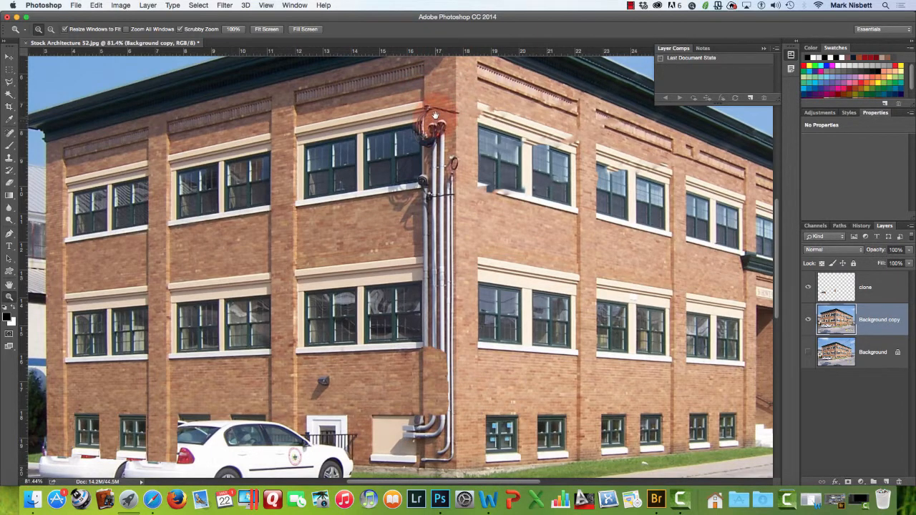
scroll(435, 126, up, 2)
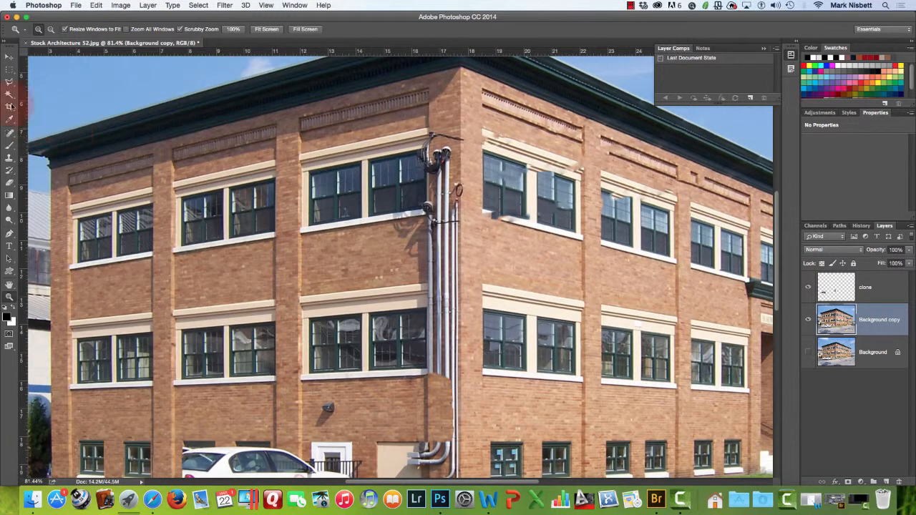
click(9, 82)
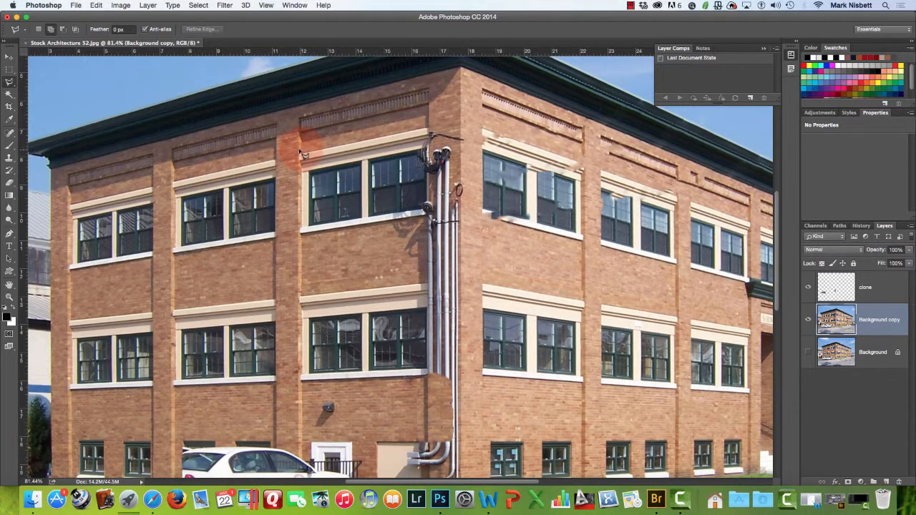
mouse_move(304, 156)
mouse_down()
mouse_move(317, 447)
mouse_move(300, 458)
mouse_move(271, 427)
mouse_move(277, 453)
mouse_up()
mouse_move(277, 446)
mouse_down()
mouse_move(310, 398)
mouse_move(309, 246)
mouse_move(291, 224)
mouse_move(284, 258)
mouse_move(274, 200)
mouse_move(279, 152)
mouse_up()
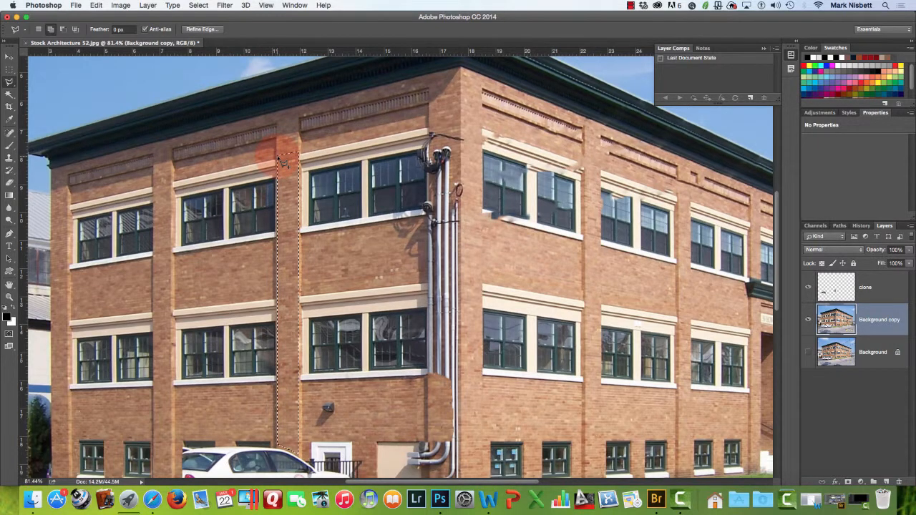
click(148, 5)
mouse_move(154, 16)
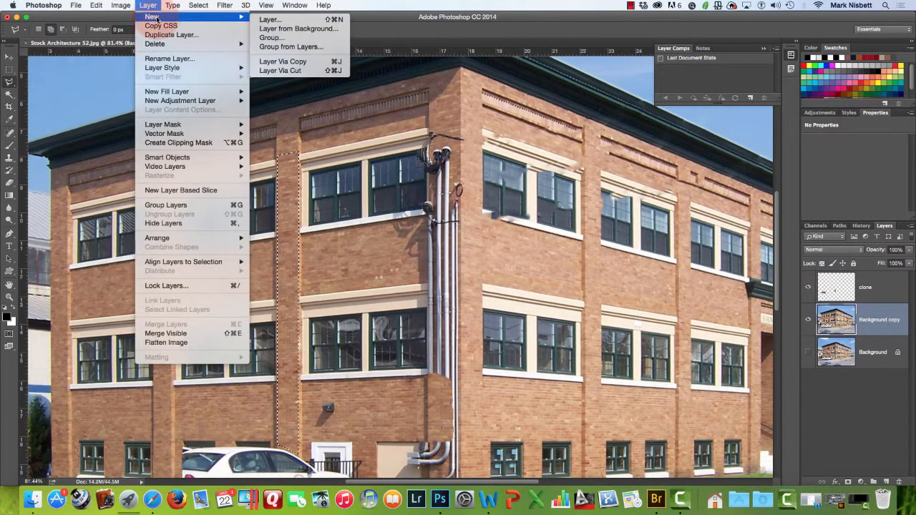
click(292, 70)
click(844, 327)
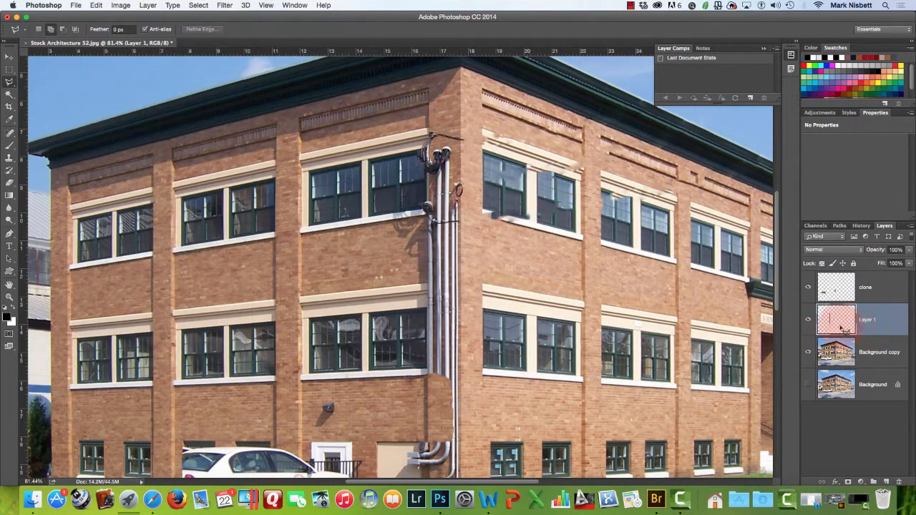
Position the pilaster copy over the conduit pipes and wiring at the building's corner, with its layer above the clone layer.
click(10, 56)
drag(472, 247, 439, 258)
shift+click(873, 286)
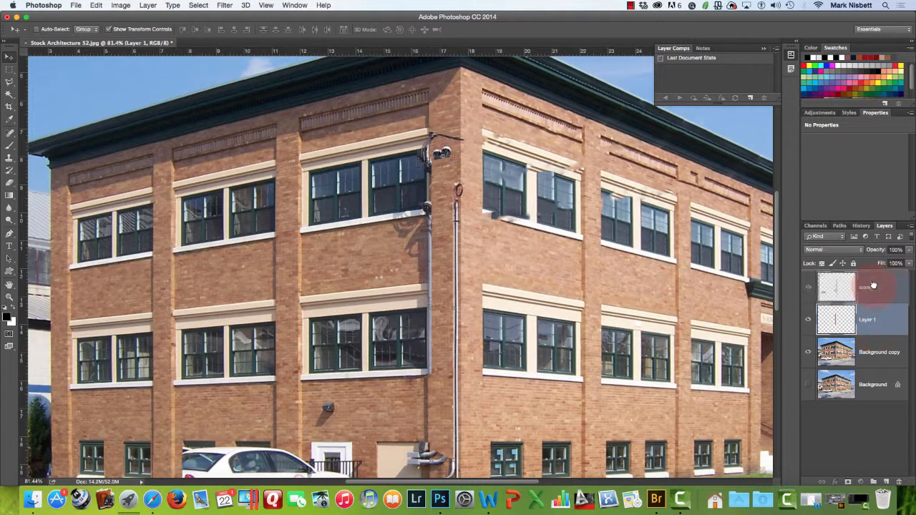
drag(873, 281, 870, 280)
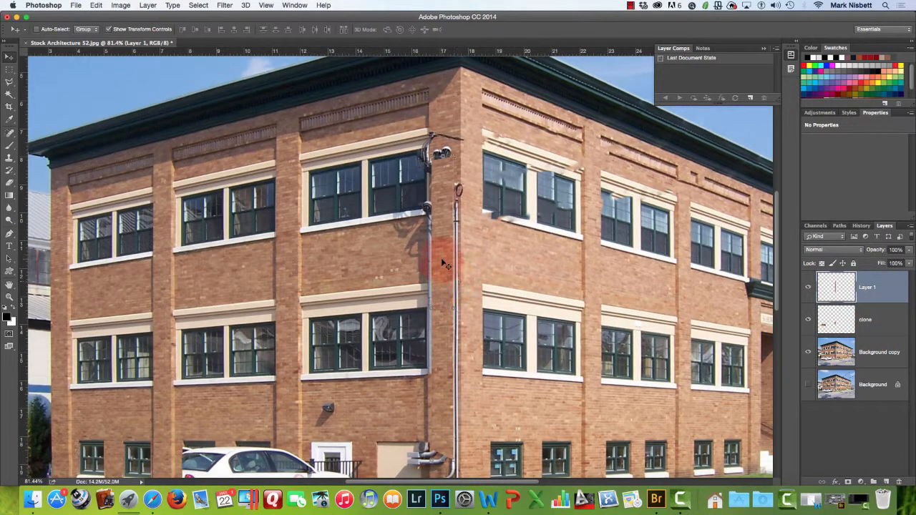
drag(441, 262, 436, 263)
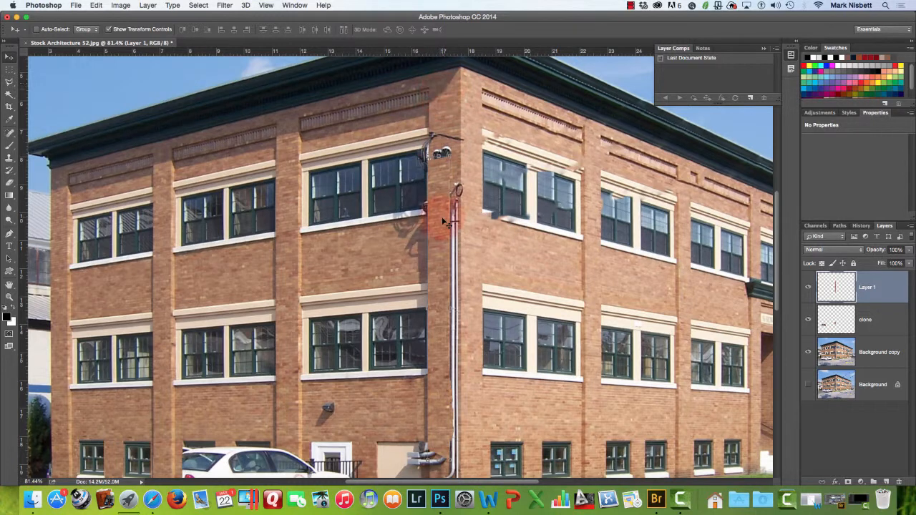
drag(442, 222, 436, 184)
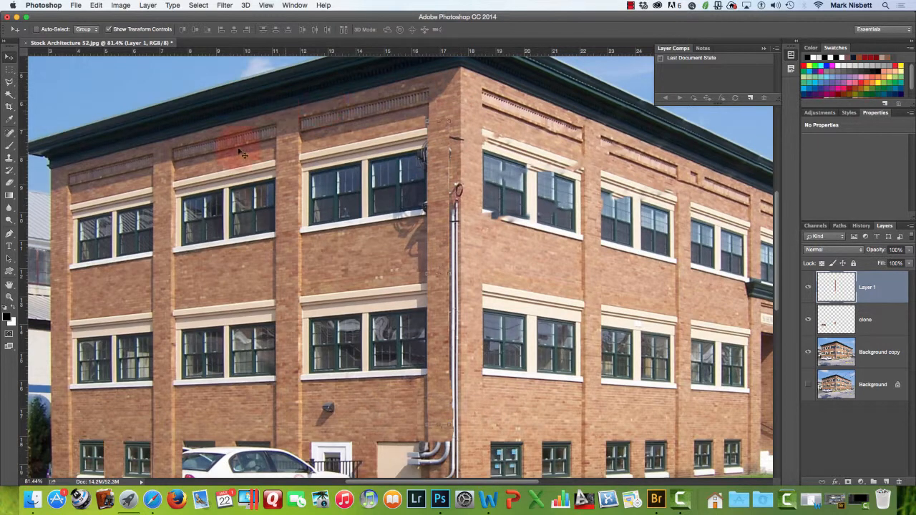
Nudge the copied pilaster slightly right to line its edge up with the near bay's lintel end.
click(9, 296)
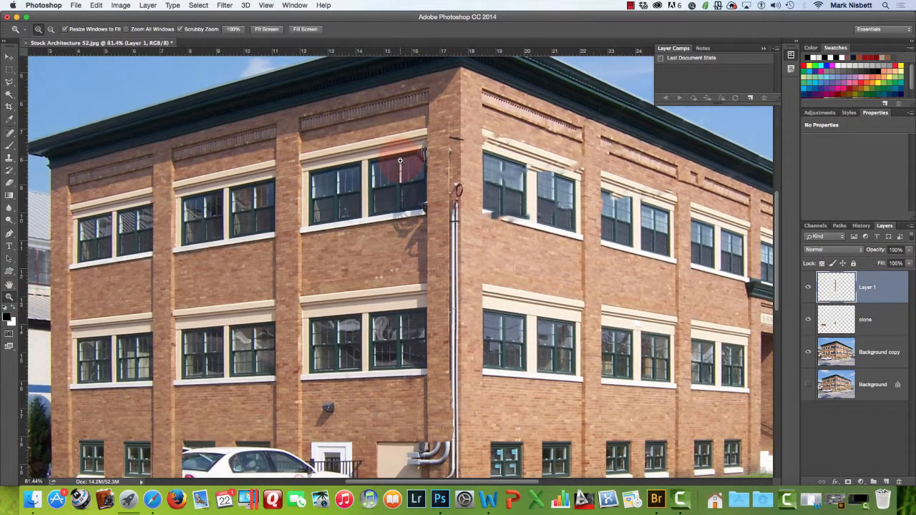
drag(418, 153, 406, 187)
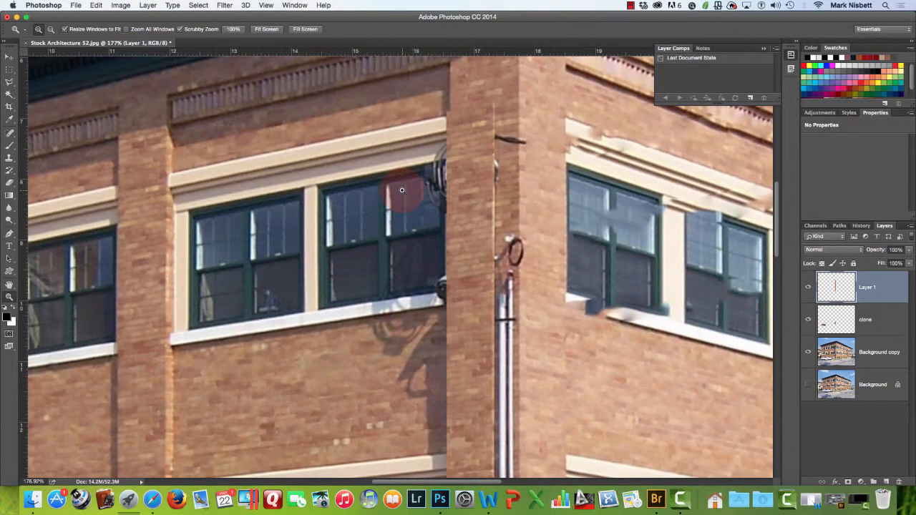
click(9, 57)
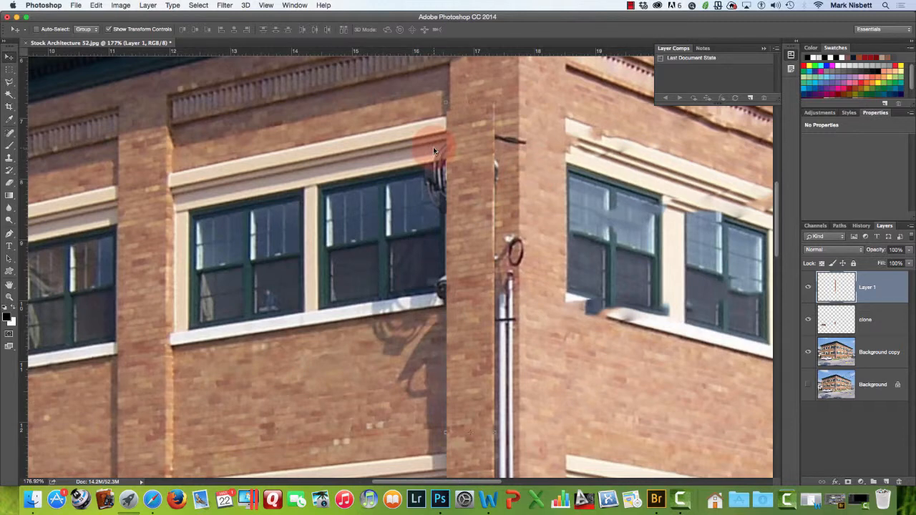
key(Right)
key(Right)
key(Right)
key(Right)
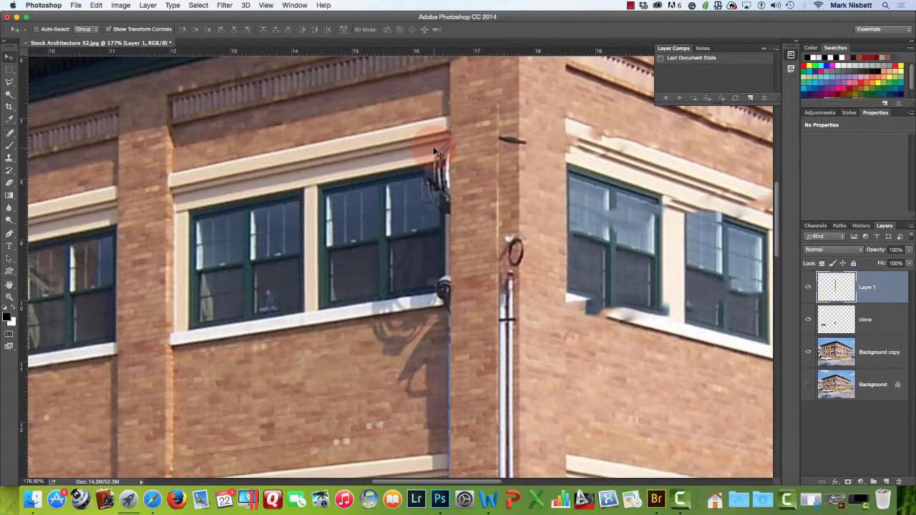
key(Right)
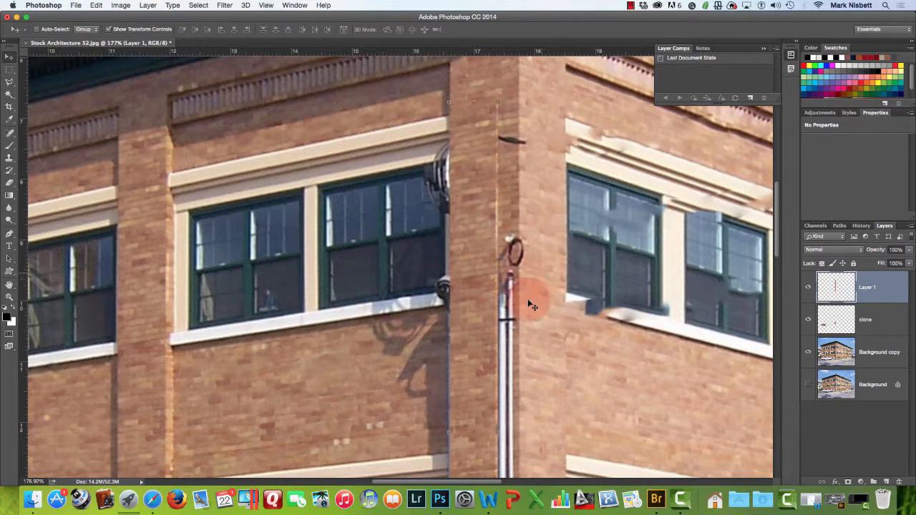
Stretch the copied pilaster to 143.10% width so it covers the remaining pipes up to the building's corner.
drag(497, 433, 518, 431)
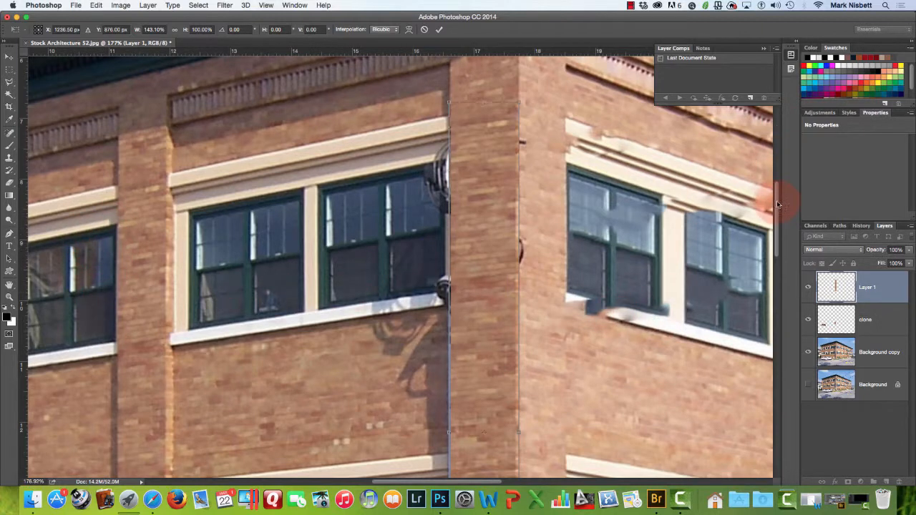
drag(778, 206, 776, 266)
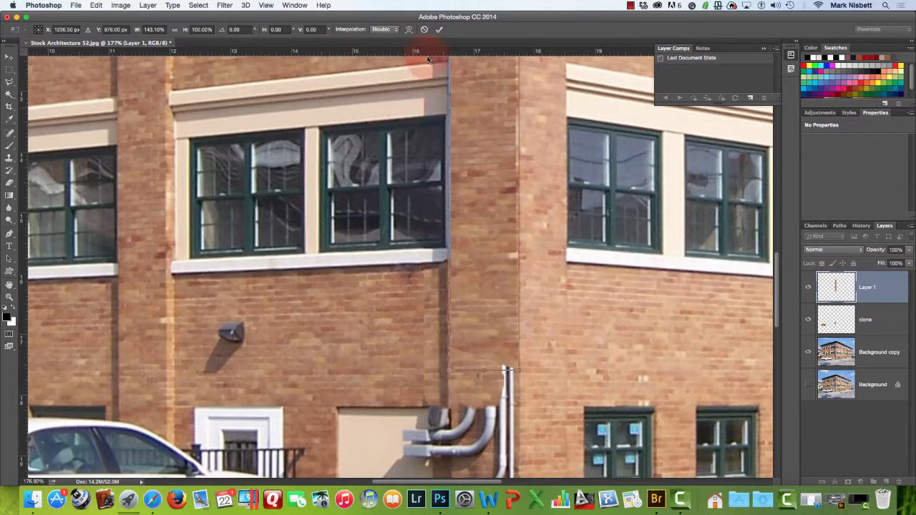
click(439, 30)
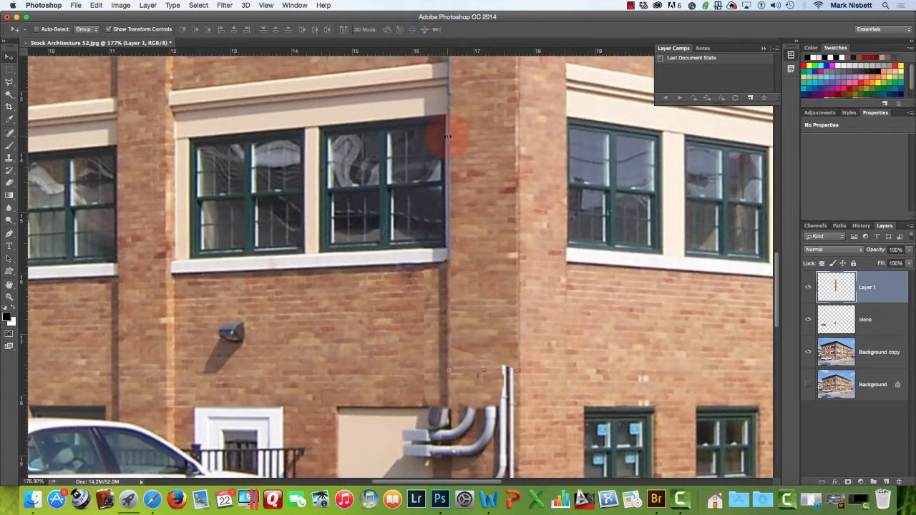
click(9, 297)
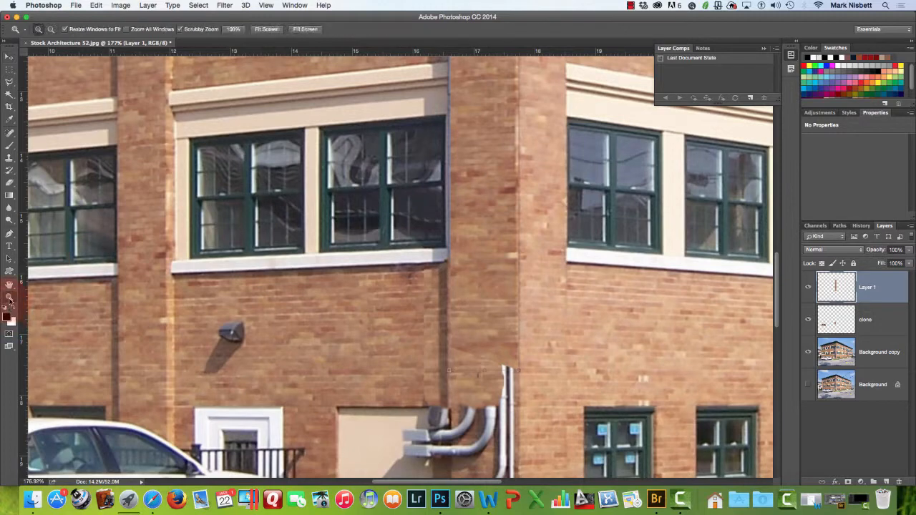
click(267, 29)
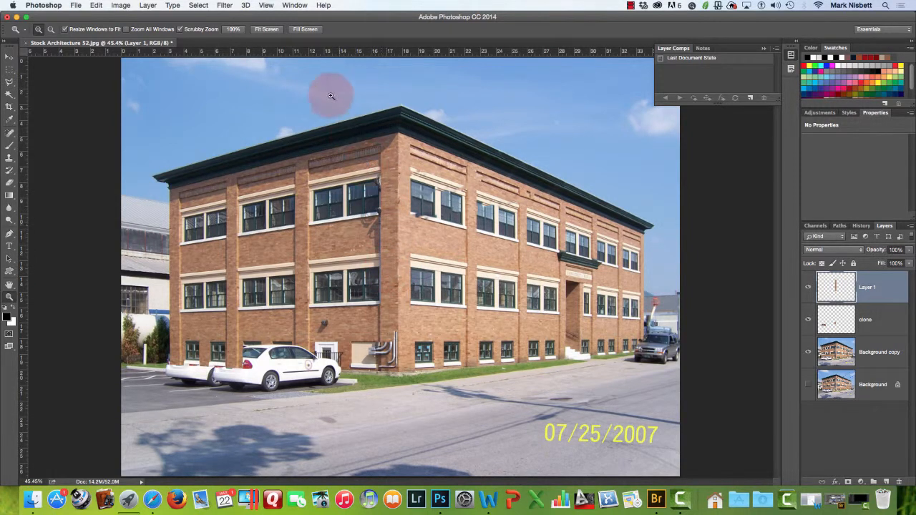
In Vanishing Point, clone the middle bay's right upper window over the near bay's right upper window and its wiring, using a 20 diameter stamp.
click(200, 6)
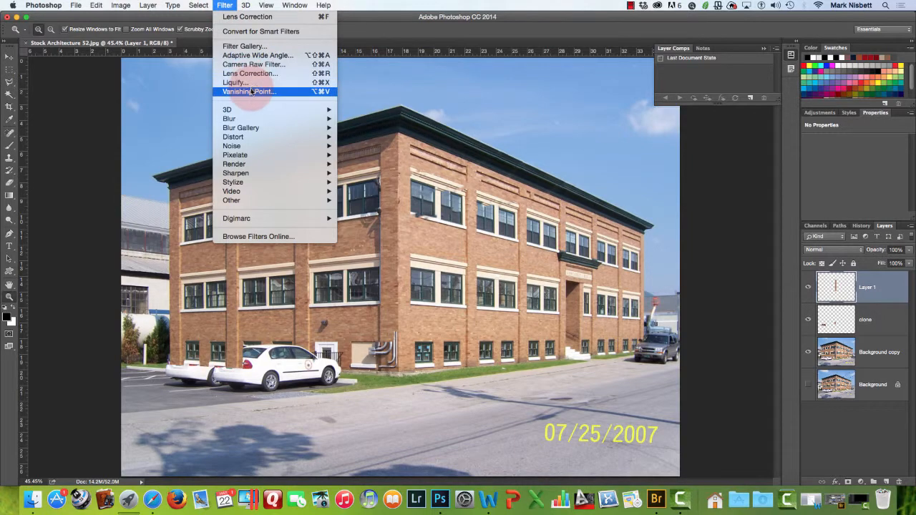
click(255, 91)
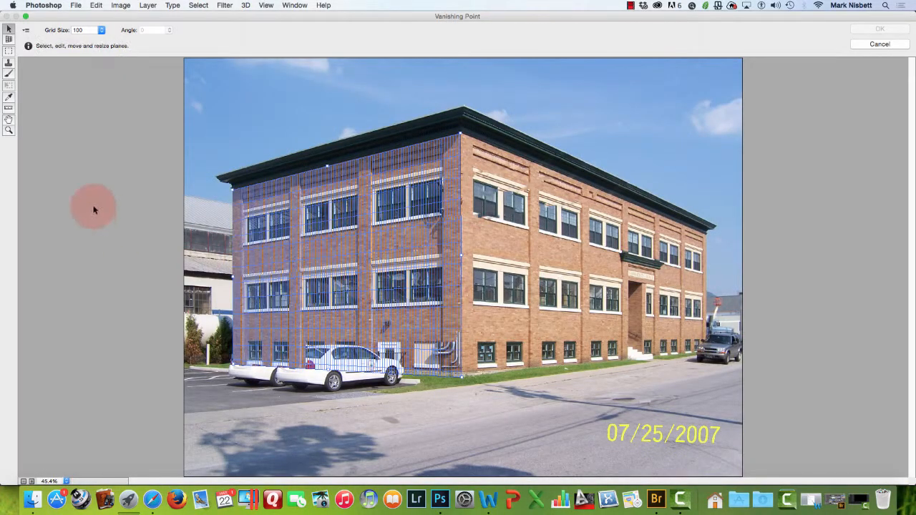
click(9, 129)
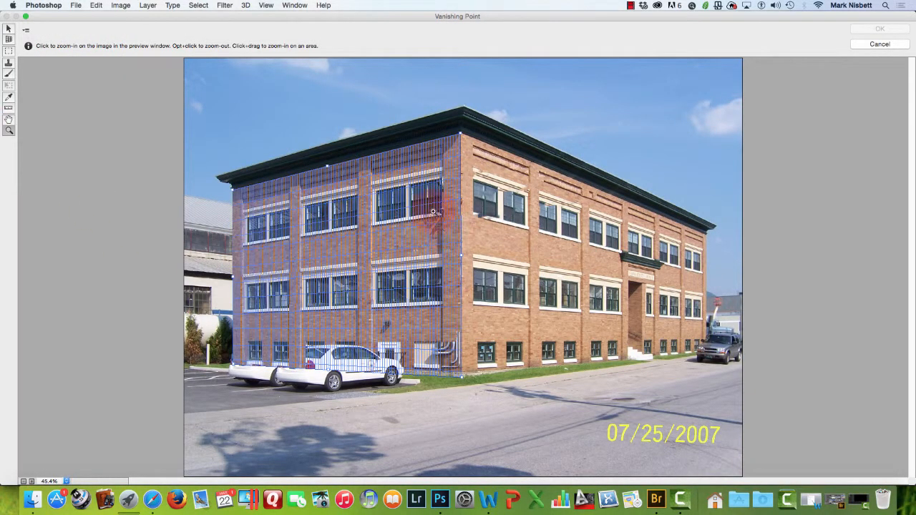
drag(346, 265, 483, 130)
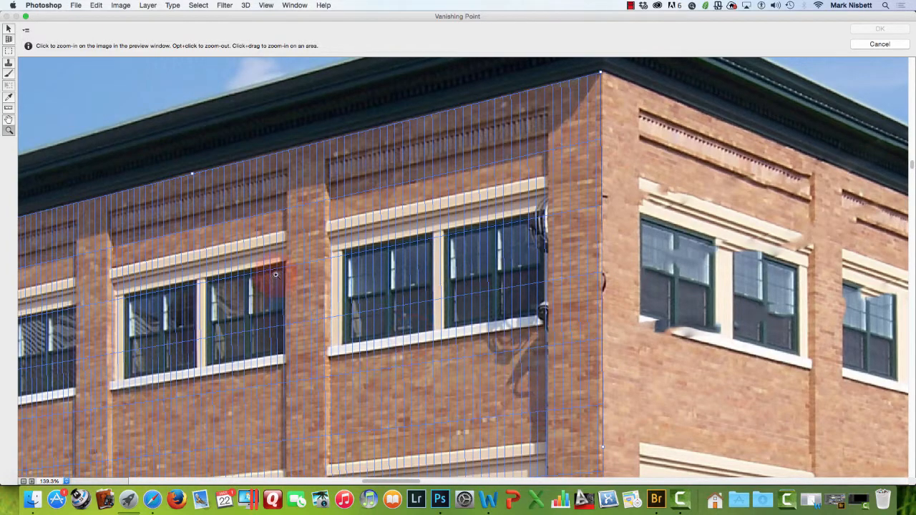
click(7, 64)
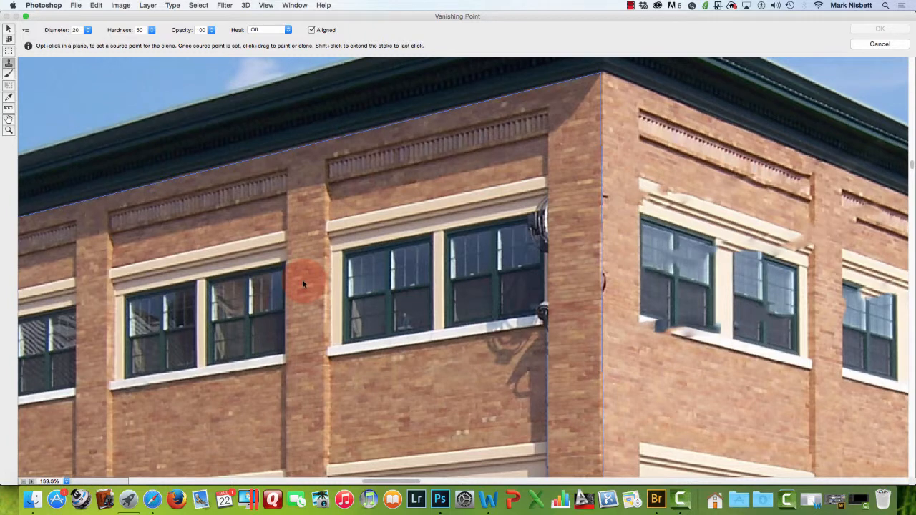
key(alt)
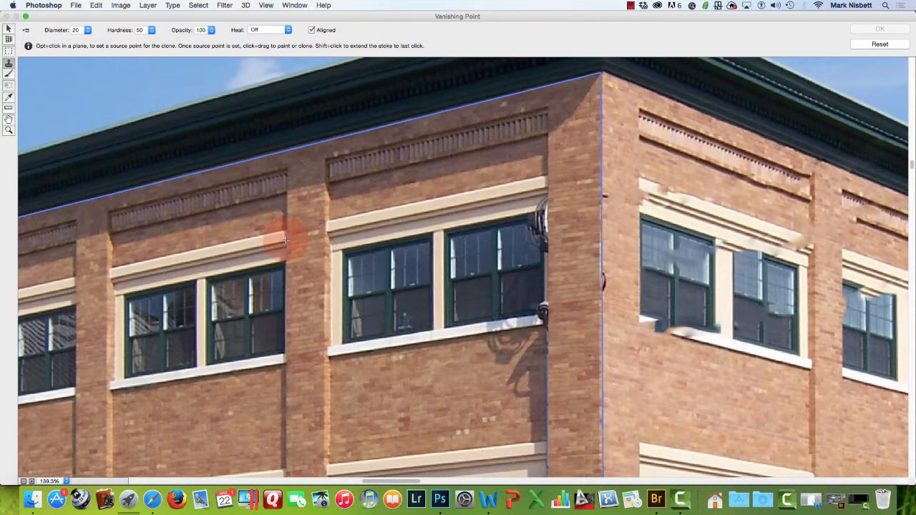
alt+click(286, 240)
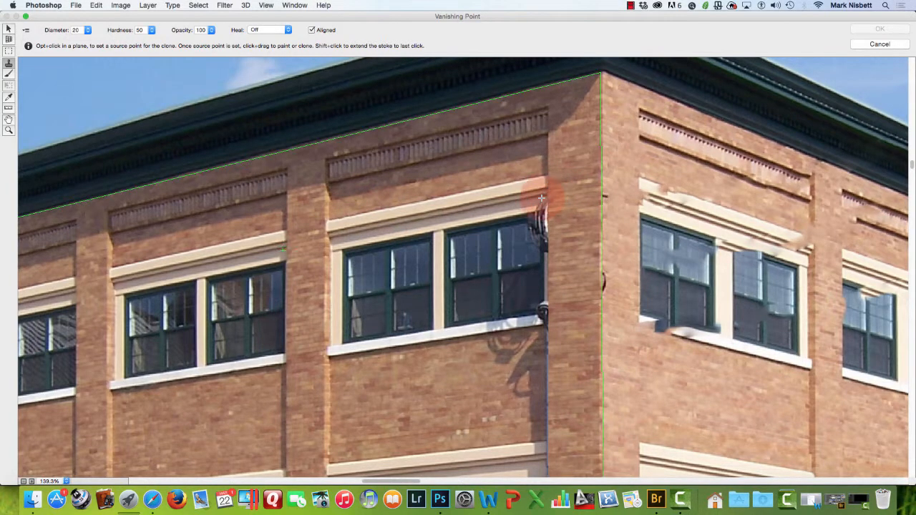
mouse_move(531, 204)
mouse_down()
mouse_move(543, 211)
mouse_move(527, 215)
mouse_move(539, 217)
mouse_move(544, 249)
mouse_up()
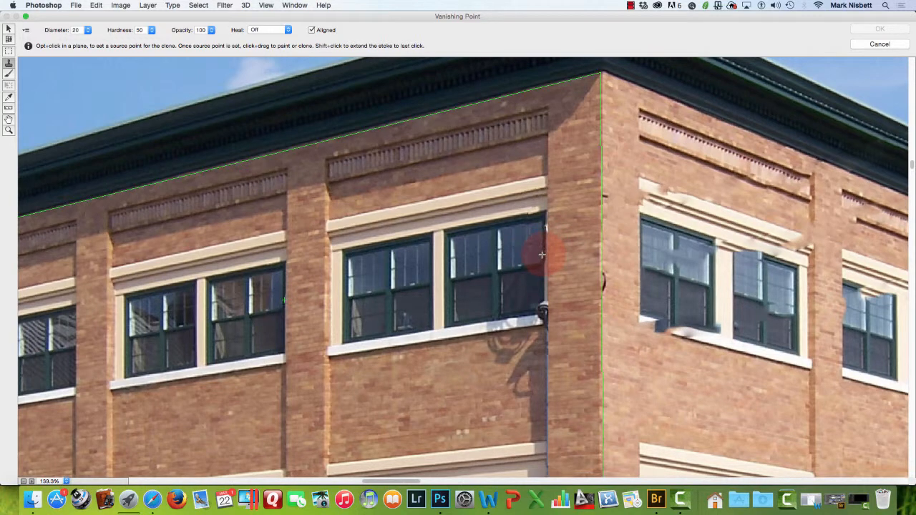
drag(544, 284, 540, 314)
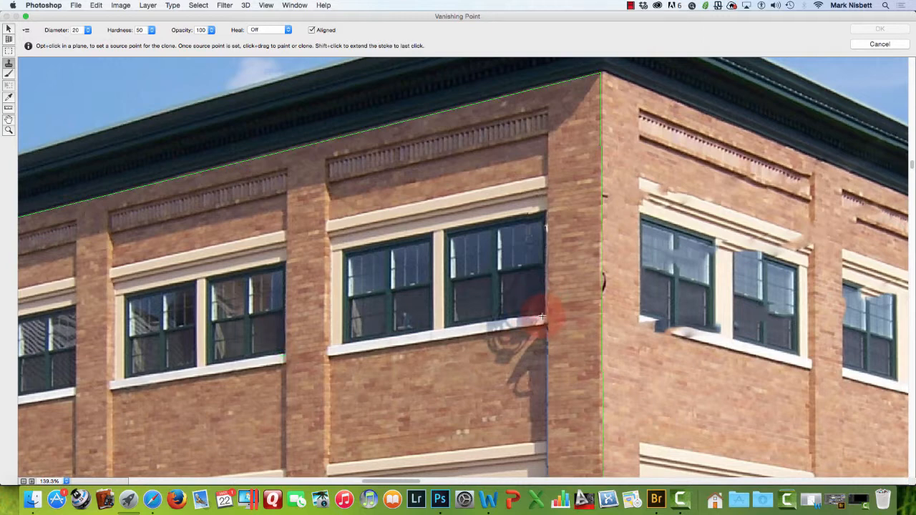
mouse_move(513, 320)
mouse_down()
mouse_move(478, 324)
mouse_move(542, 318)
mouse_move(447, 329)
mouse_move(543, 318)
mouse_move(444, 324)
mouse_move(537, 312)
mouse_move(445, 319)
mouse_move(446, 299)
mouse_move(463, 303)
mouse_move(444, 324)
mouse_move(538, 297)
mouse_move(475, 303)
mouse_move(533, 287)
mouse_move(467, 294)
mouse_move(527, 283)
mouse_move(494, 283)
mouse_move(524, 268)
mouse_move(489, 269)
mouse_move(509, 276)
mouse_move(538, 264)
mouse_move(508, 264)
mouse_move(529, 262)
mouse_move(518, 256)
mouse_move(524, 250)
mouse_move(491, 252)
mouse_move(529, 242)
mouse_move(521, 223)
mouse_move(505, 229)
mouse_move(540, 214)
mouse_move(481, 215)
mouse_move(438, 240)
mouse_move(522, 213)
mouse_move(446, 246)
mouse_move(516, 237)
mouse_move(464, 256)
mouse_move(501, 251)
mouse_move(444, 286)
mouse_move(501, 254)
mouse_move(449, 293)
mouse_move(448, 322)
mouse_move(438, 294)
mouse_move(444, 236)
mouse_move(530, 212)
mouse_move(445, 238)
mouse_move(445, 326)
mouse_move(444, 269)
mouse_move(445, 309)
mouse_up()
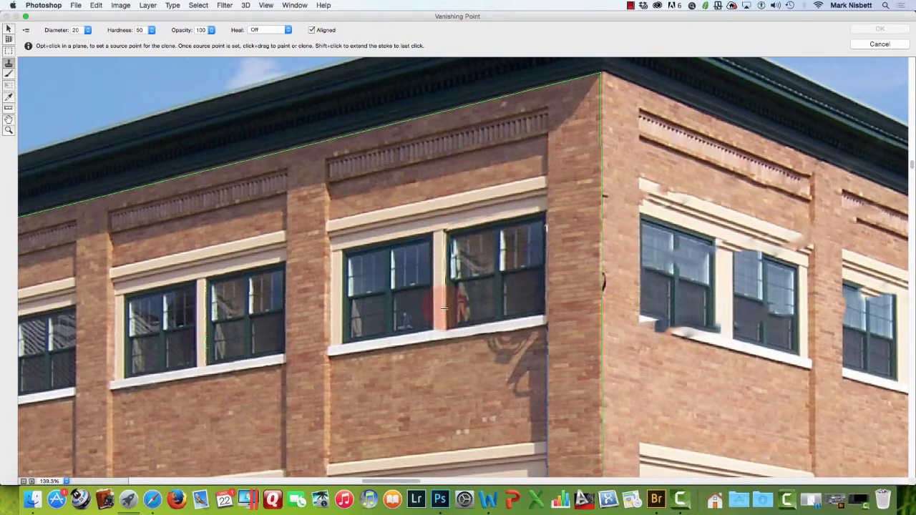
mouse_move(449, 272)
mouse_down()
mouse_move(498, 265)
mouse_move(515, 242)
mouse_move(480, 240)
mouse_move(450, 282)
mouse_move(437, 262)
mouse_move(490, 259)
mouse_move(519, 301)
mouse_move(515, 209)
mouse_move(487, 254)
mouse_move(443, 264)
mouse_move(450, 256)
mouse_move(458, 271)
mouse_move(439, 265)
mouse_move(460, 261)
mouse_move(441, 260)
mouse_move(459, 253)
mouse_move(439, 247)
mouse_move(457, 244)
mouse_move(444, 234)
mouse_move(445, 315)
mouse_up()
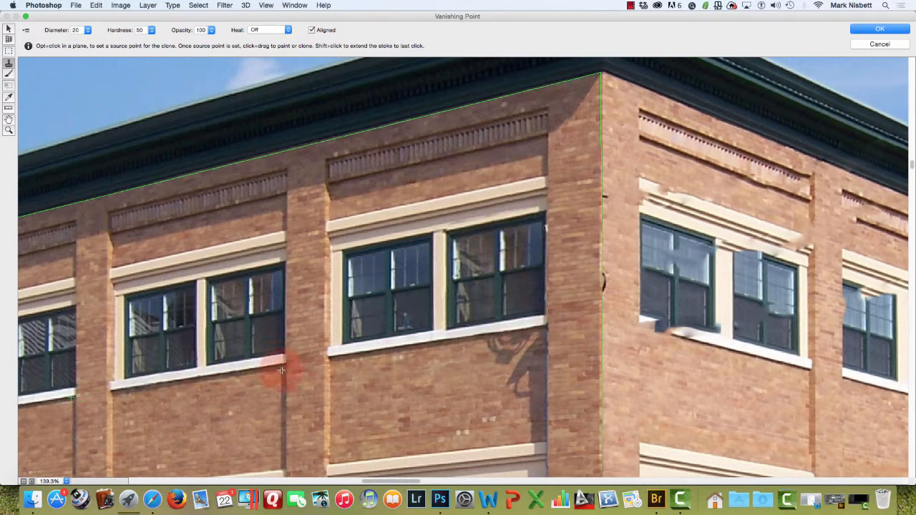
Clone the middle bay's sill, brick and left upper window over the near bay's wiring shadow and left upper window.
key(alt)
alt+click(284, 363)
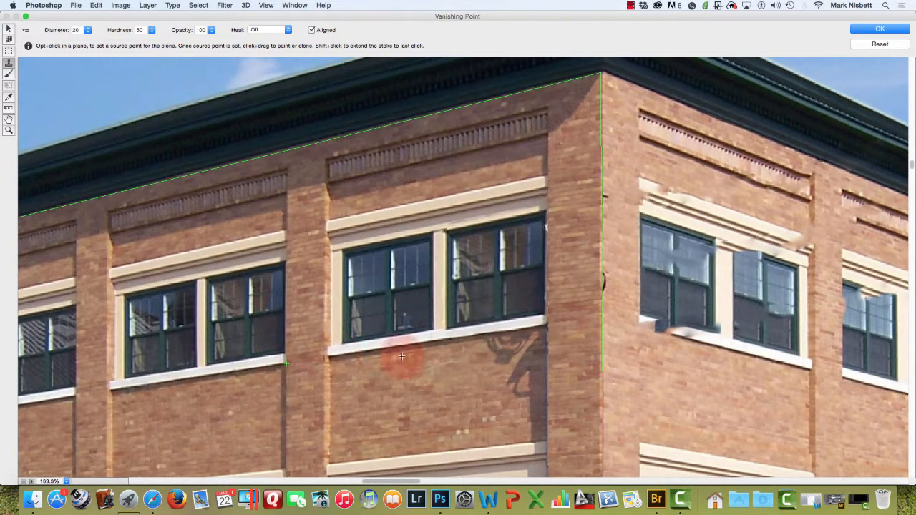
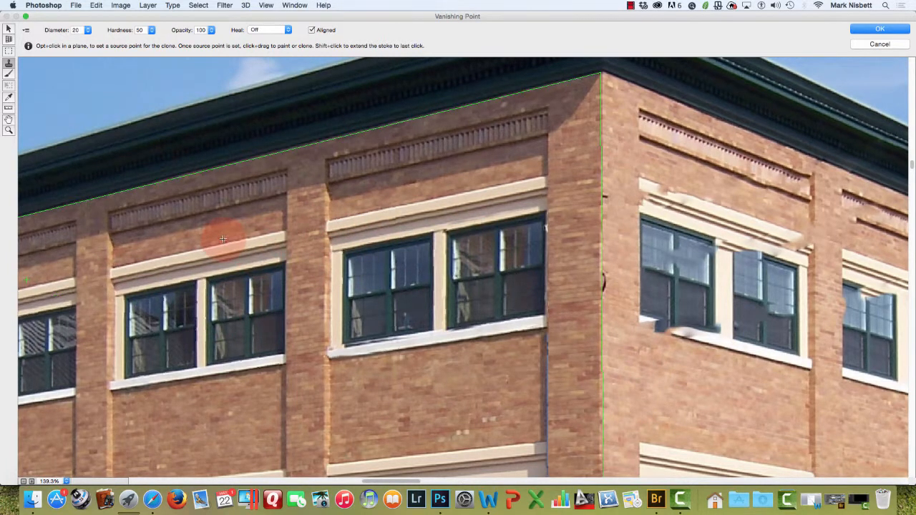
key(alt)
alt+click(285, 230)
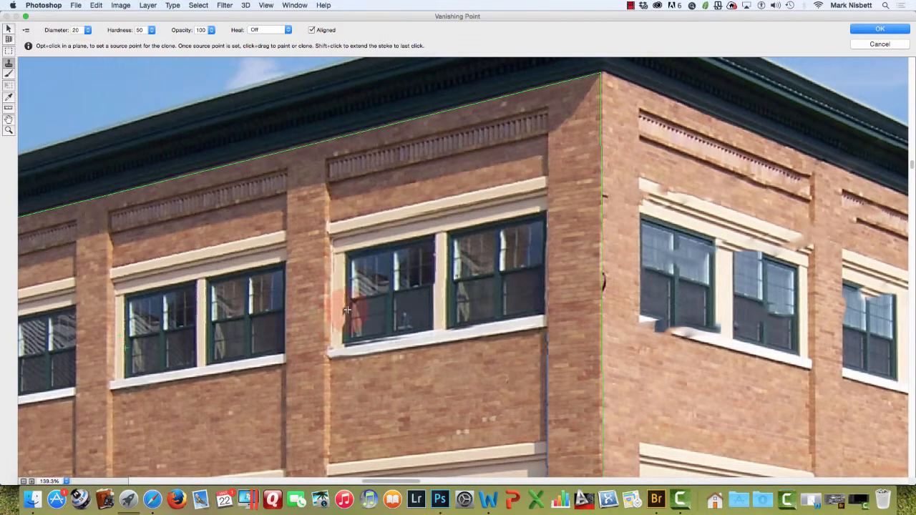
mouse_move(346, 312)
mouse_down()
mouse_move(403, 307)
mouse_move(344, 308)
mouse_move(391, 310)
mouse_move(338, 324)
mouse_move(333, 335)
mouse_move(356, 330)
mouse_move(329, 337)
mouse_move(332, 252)
mouse_move(329, 352)
mouse_move(455, 330)
mouse_move(331, 355)
mouse_move(544, 322)
mouse_move(381, 337)
mouse_move(526, 301)
mouse_move(473, 319)
mouse_move(391, 325)
mouse_move(454, 305)
mouse_move(416, 312)
mouse_move(449, 296)
mouse_move(414, 301)
mouse_move(417, 287)
mouse_move(506, 272)
mouse_move(507, 280)
mouse_move(480, 265)
mouse_move(473, 273)
mouse_move(467, 253)
mouse_move(481, 234)
mouse_move(440, 241)
mouse_move(530, 229)
mouse_move(499, 230)
mouse_move(519, 237)
mouse_move(505, 221)
mouse_move(460, 222)
mouse_up()
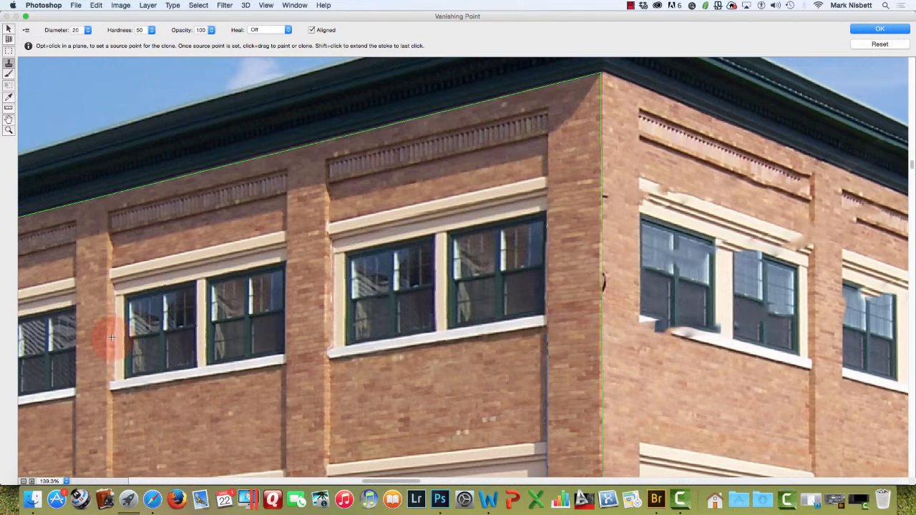
alt+click(112, 284)
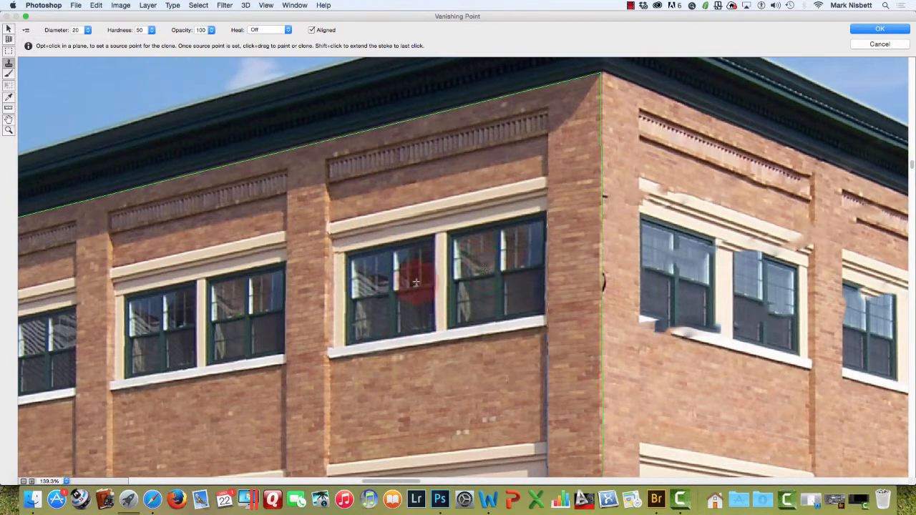
Clone clean brick and pilaster edge over the marks and shadow below the near bay's middle-floor windows, beside the corner pilaster.
key(space)
drag(445, 337, 476, 214)
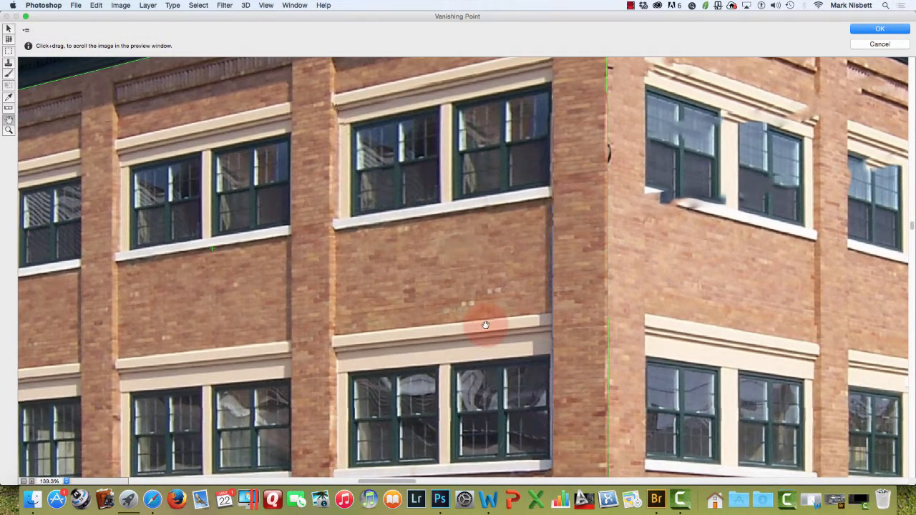
drag(485, 325, 477, 211)
drag(468, 300, 467, 220)
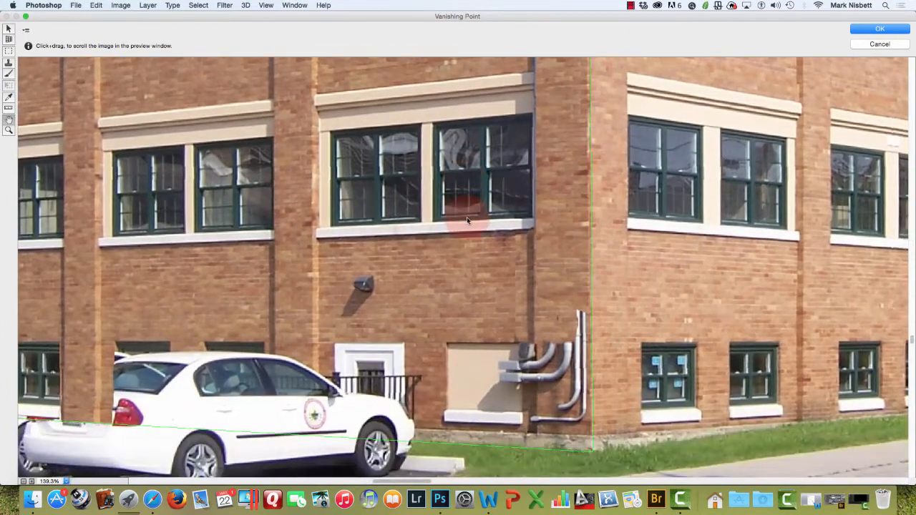
drag(493, 274, 491, 261)
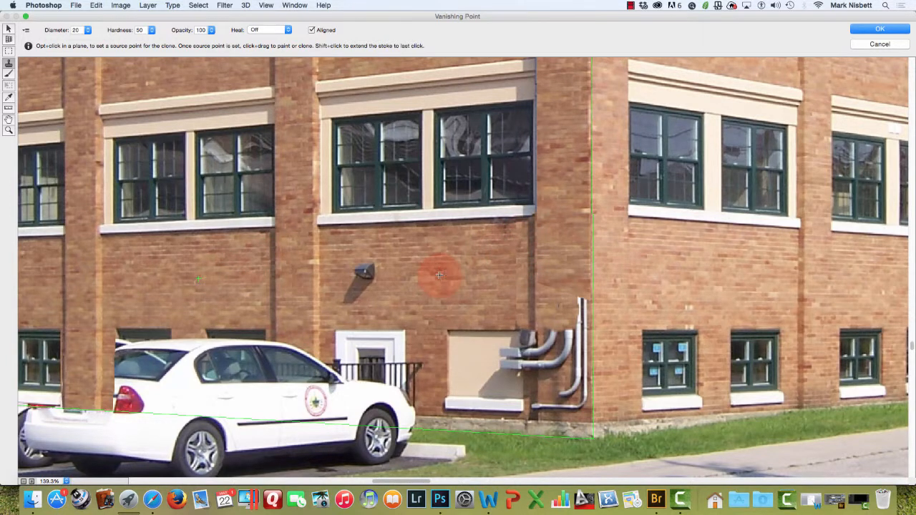
key(alt)
alt+click(445, 225)
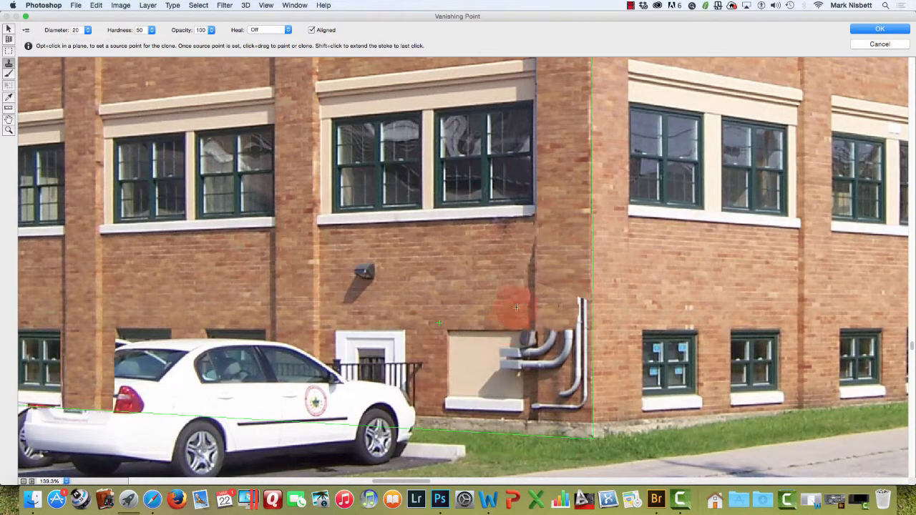
key(alt)
alt+click(528, 316)
key(alt)
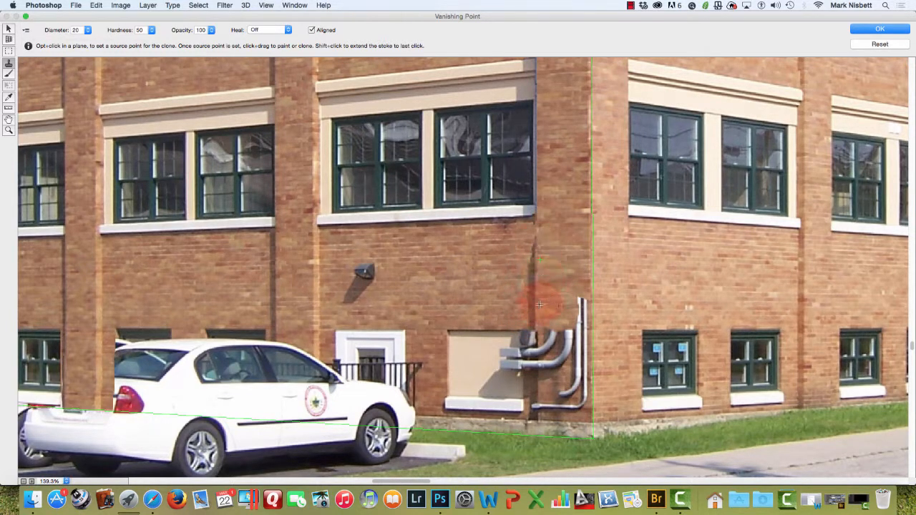
alt+click(530, 305)
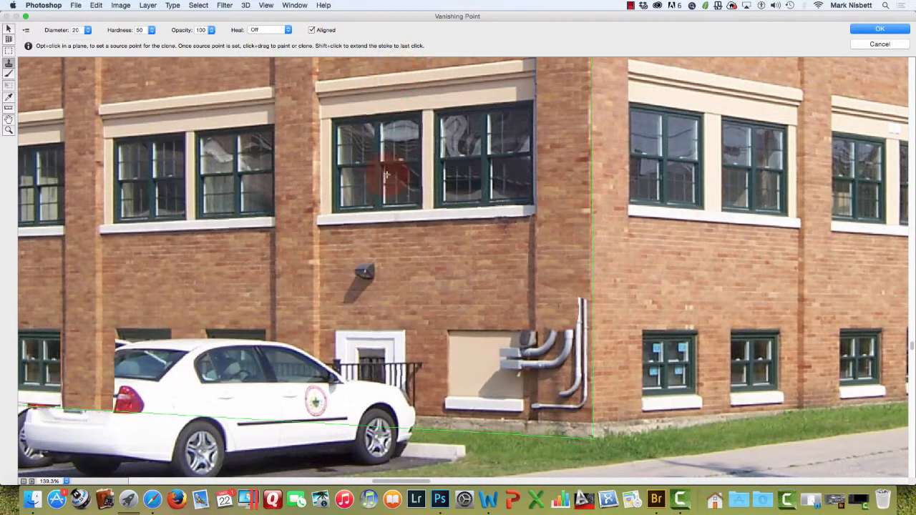
click(631, 6)
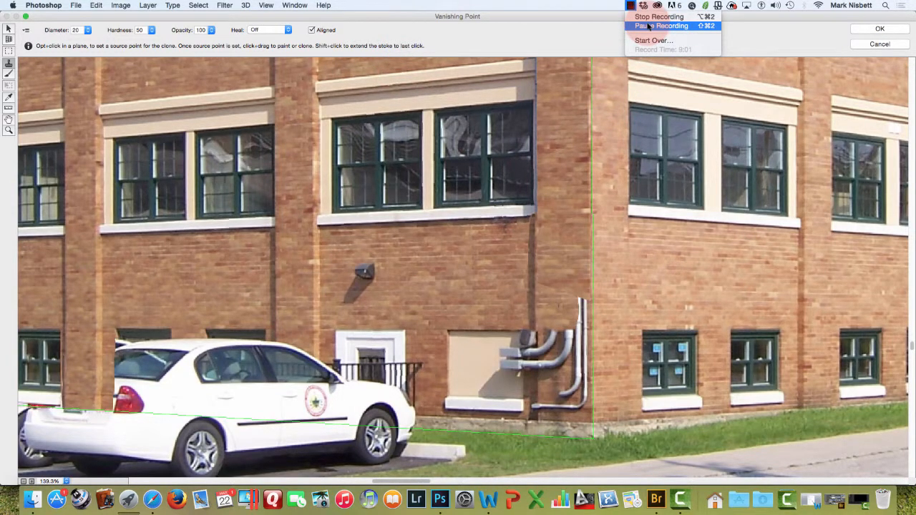
click(649, 26)
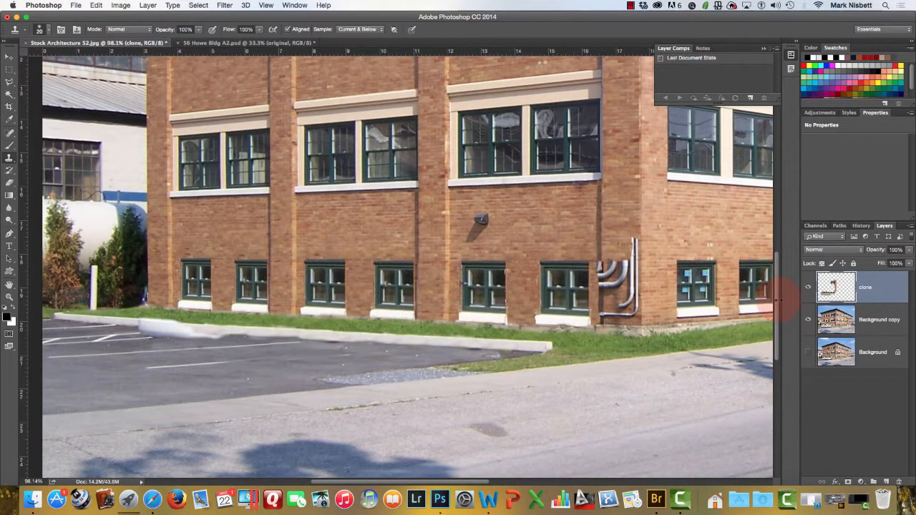
Hide and reshow the clone layer to compare the retouched parking side with the original.
click(809, 288)
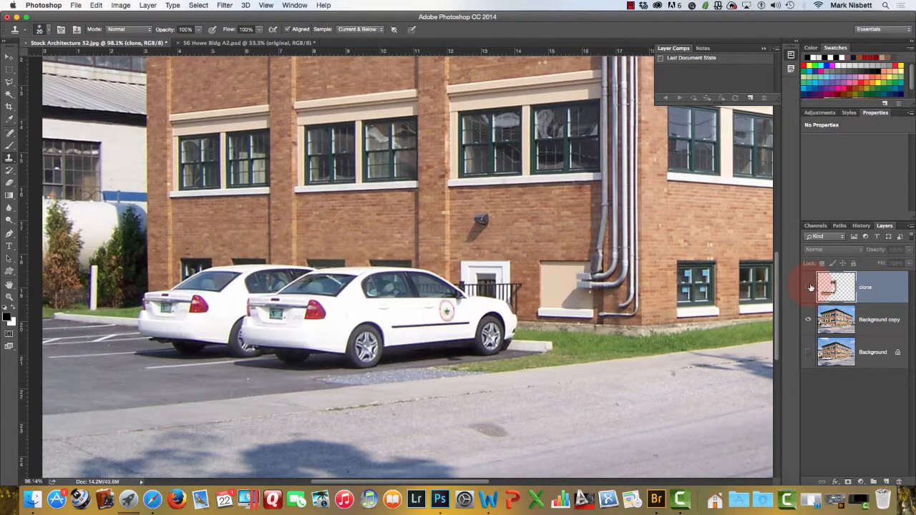
click(809, 288)
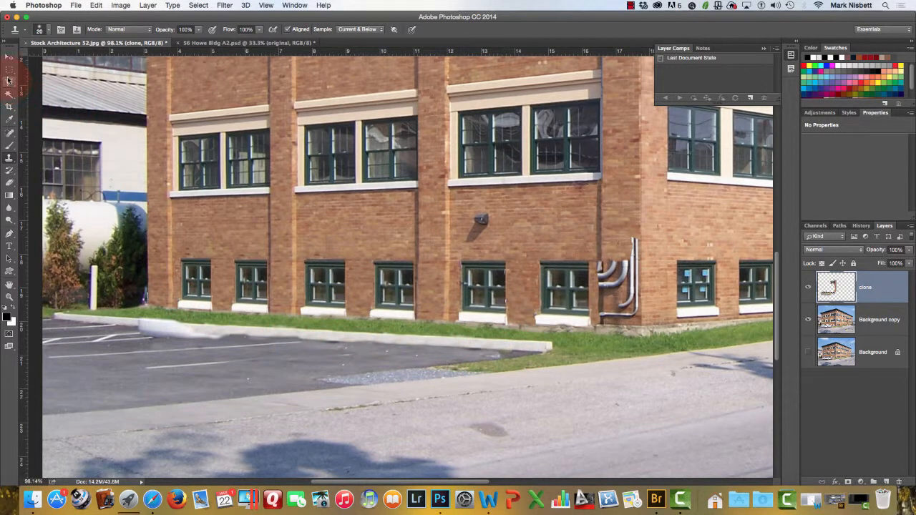
Outline the parking lot's concrete curb with a polygonal selection and clone concrete inside it to clean up the curb.
click(10, 82)
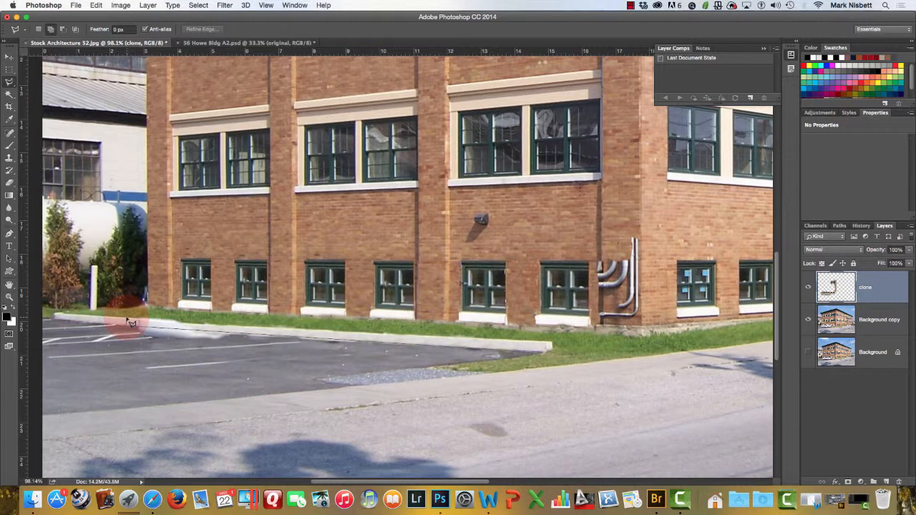
click(131, 323)
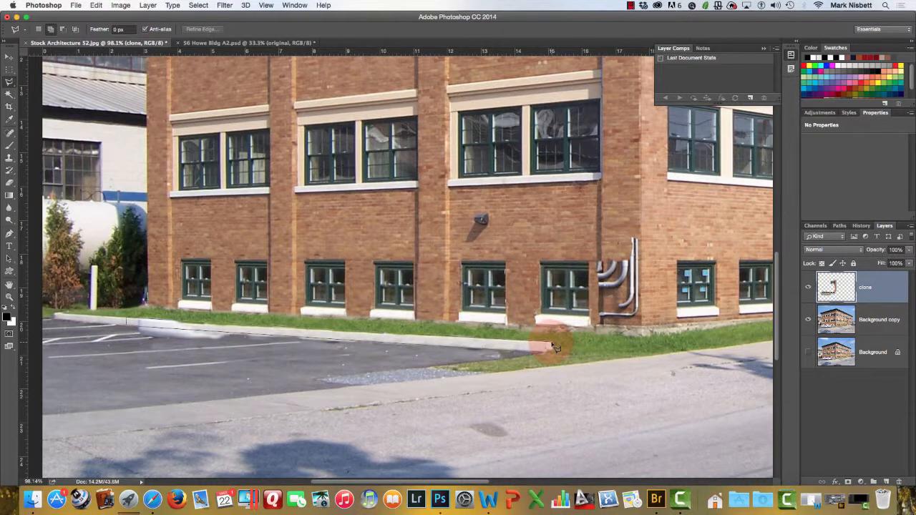
double_click(543, 352)
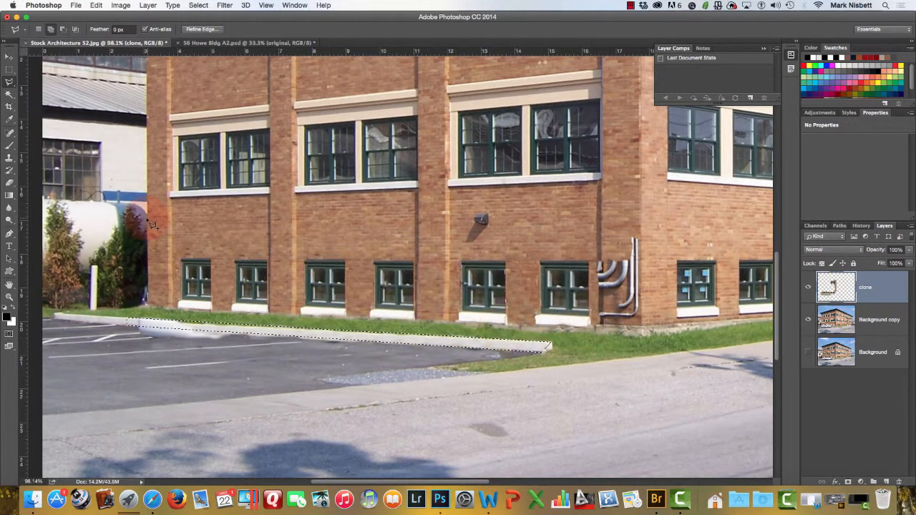
click(8, 156)
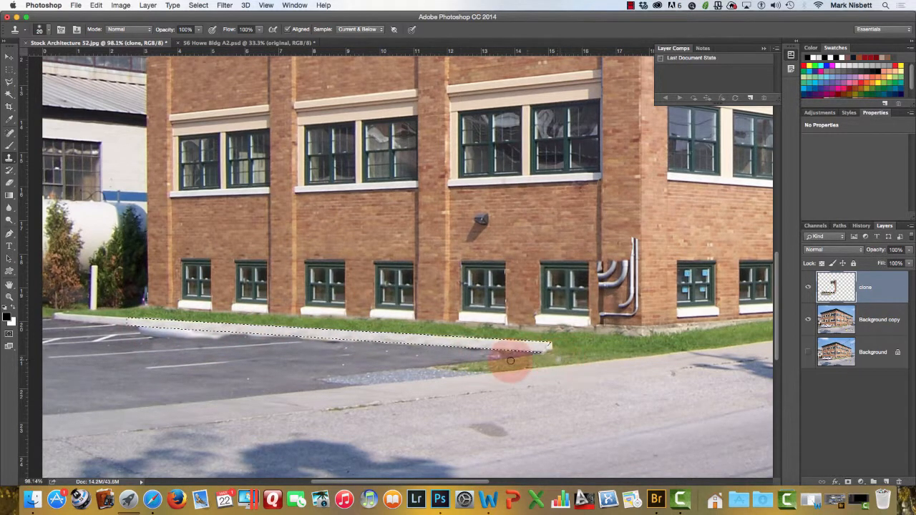
mouse_move(510, 360)
mouse_down()
mouse_move(316, 353)
mouse_move(279, 332)
mouse_move(167, 340)
mouse_move(346, 352)
mouse_up()
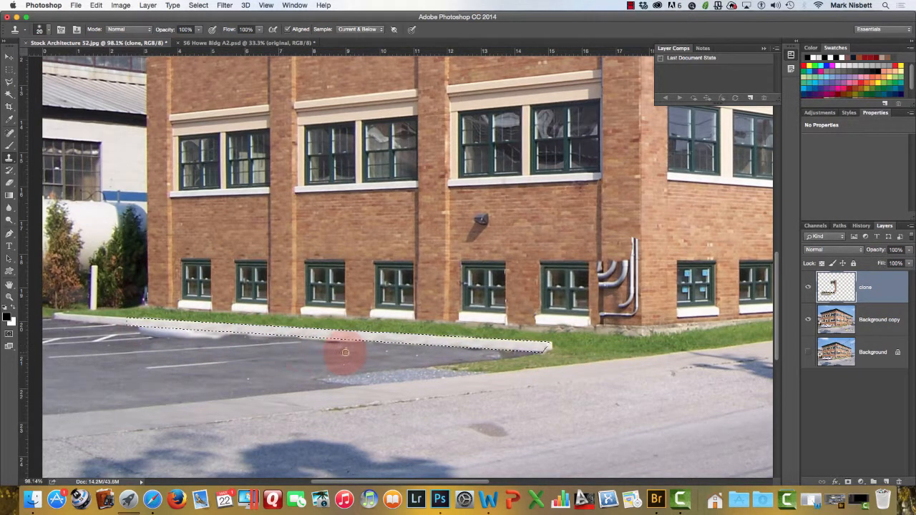
Make a polygonal selection of the parking lot's asphalt, following the curb, the gravel edge and the sidewalk.
click(10, 83)
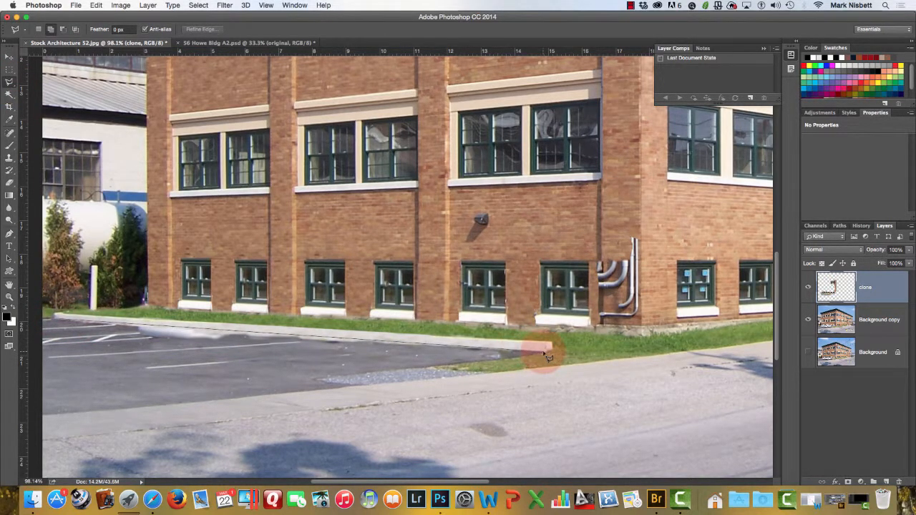
mouse_move(544, 358)
mouse_down()
mouse_move(487, 356)
mouse_move(538, 356)
mouse_up()
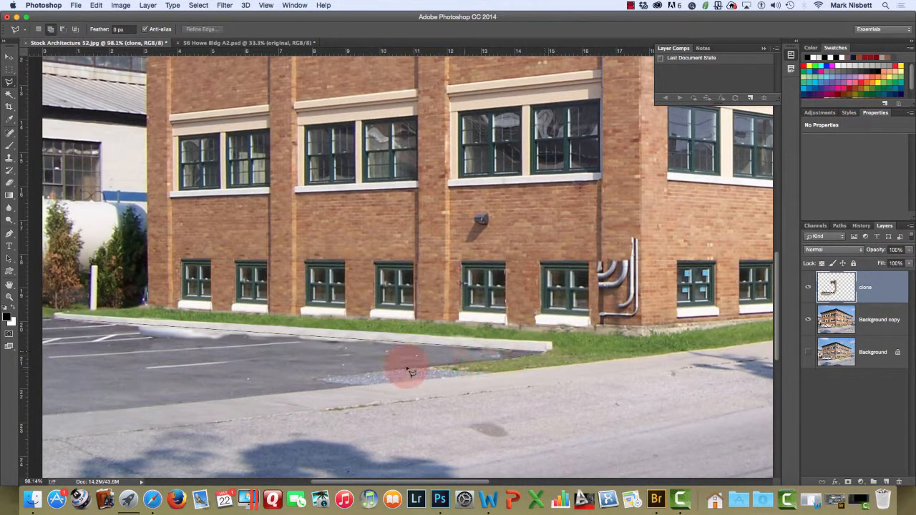
drag(410, 371, 315, 384)
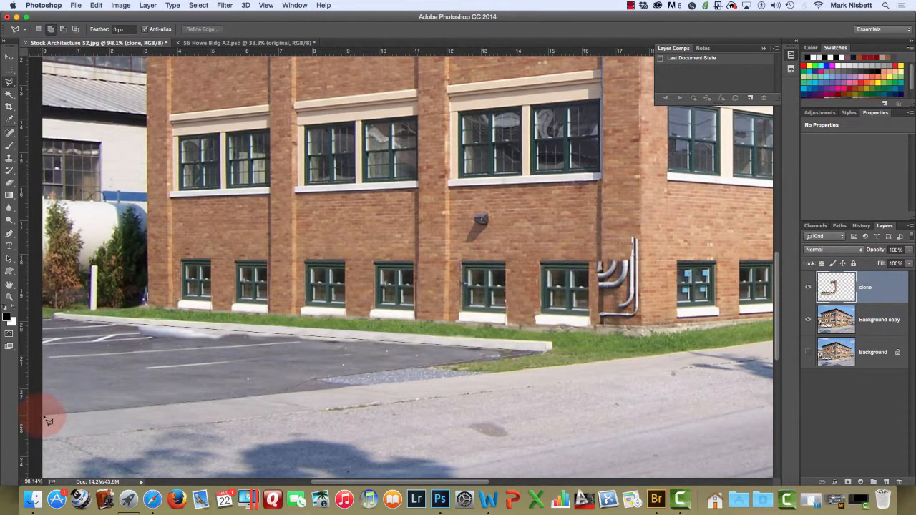
click(60, 324)
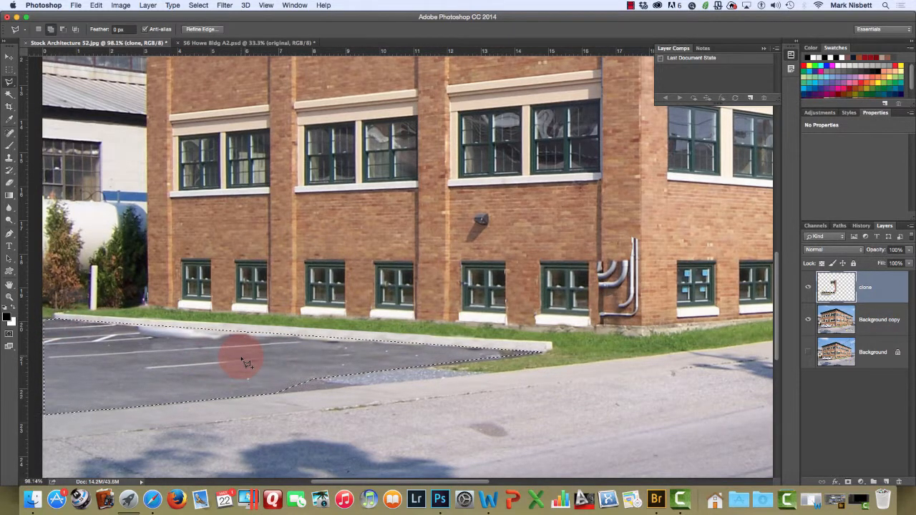
Clone asphalt and extend the white parking lines up to the curb inside the selection, and deselect the area.
click(9, 157)
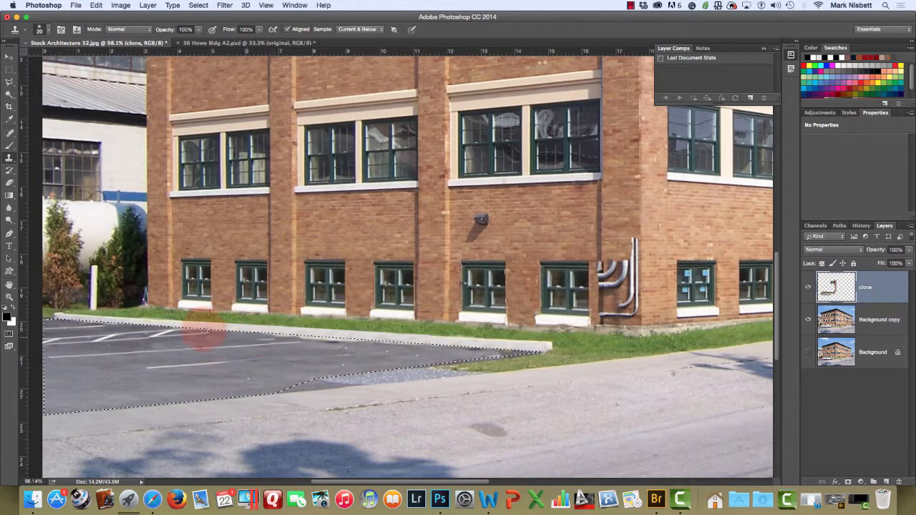
alt+click(250, 352)
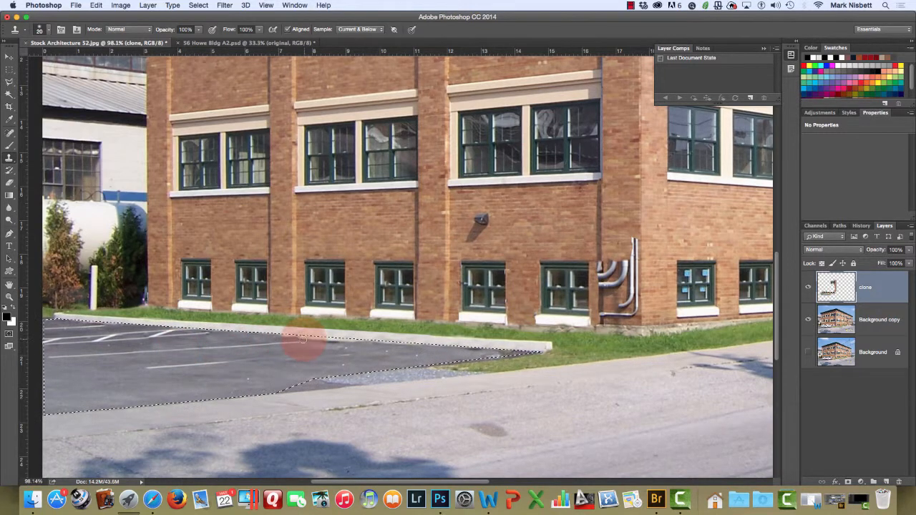
drag(302, 339, 295, 341)
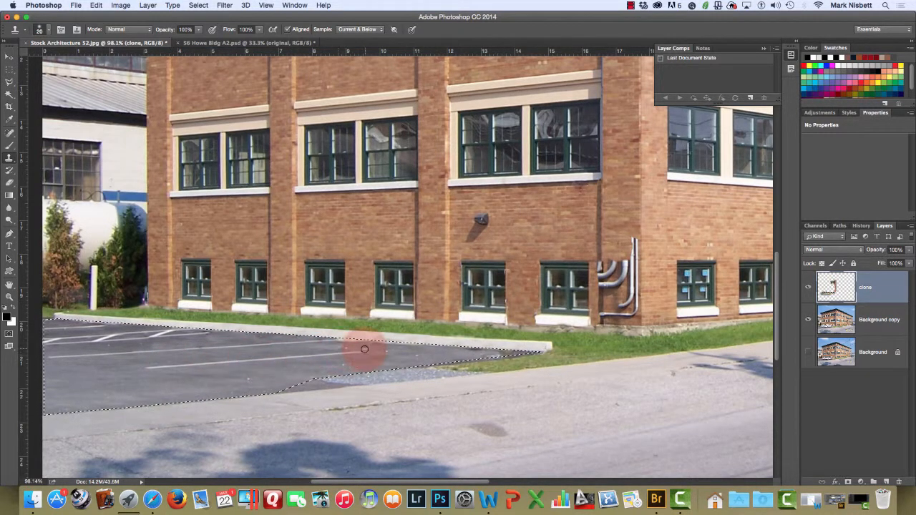
drag(364, 348, 357, 351)
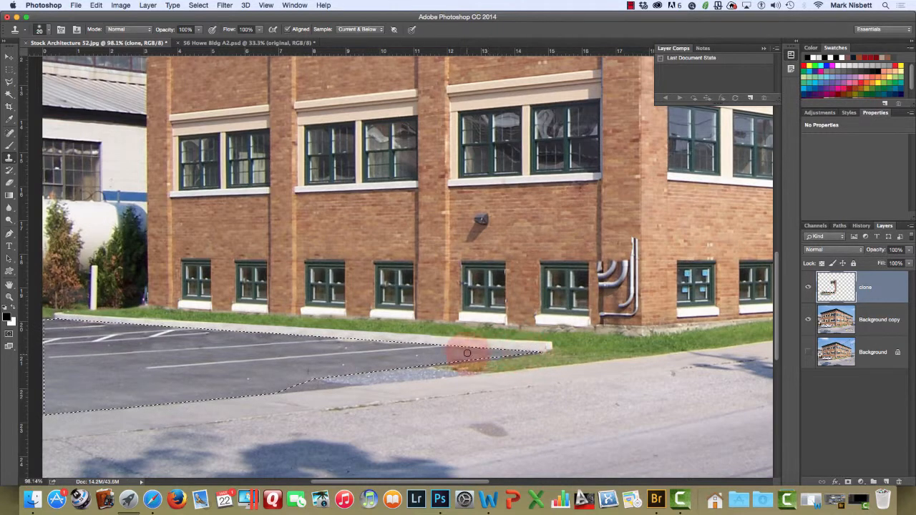
mouse_move(384, 359)
mouse_down()
mouse_move(347, 342)
mouse_move(400, 343)
mouse_move(338, 349)
mouse_up()
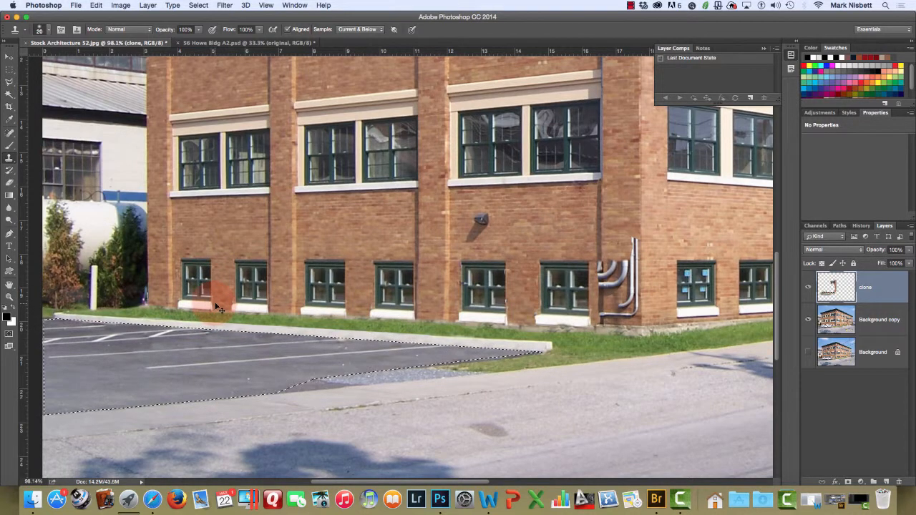
key(super+d)
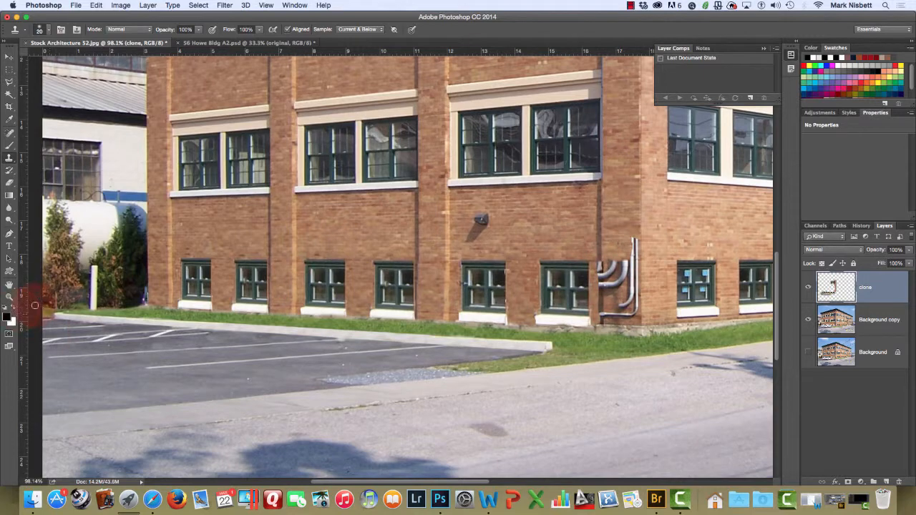
Clone brick over the metal pipes and the vertical conduit beside the basement window at the building's front corner.
click(9, 297)
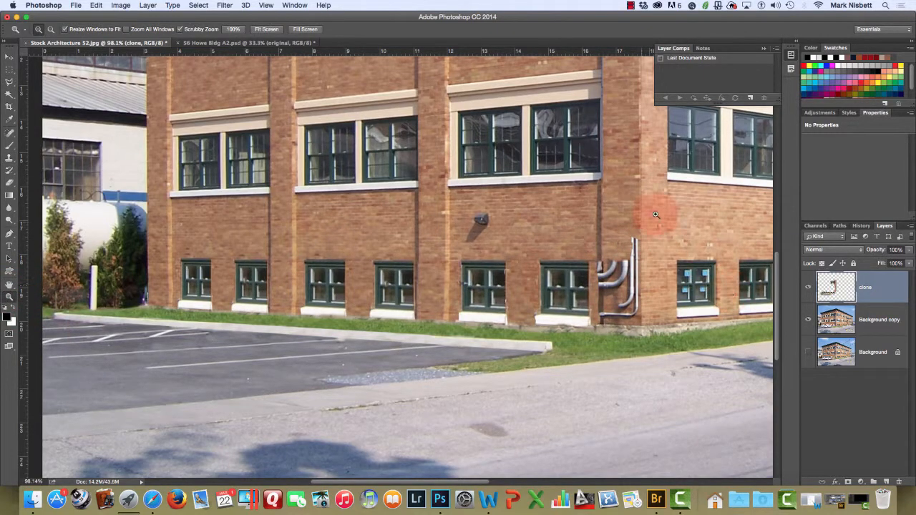
mouse_move(689, 205)
mouse_down()
mouse_move(650, 221)
mouse_move(664, 231)
mouse_move(697, 225)
mouse_move(683, 217)
mouse_up()
drag(678, 263, 545, 242)
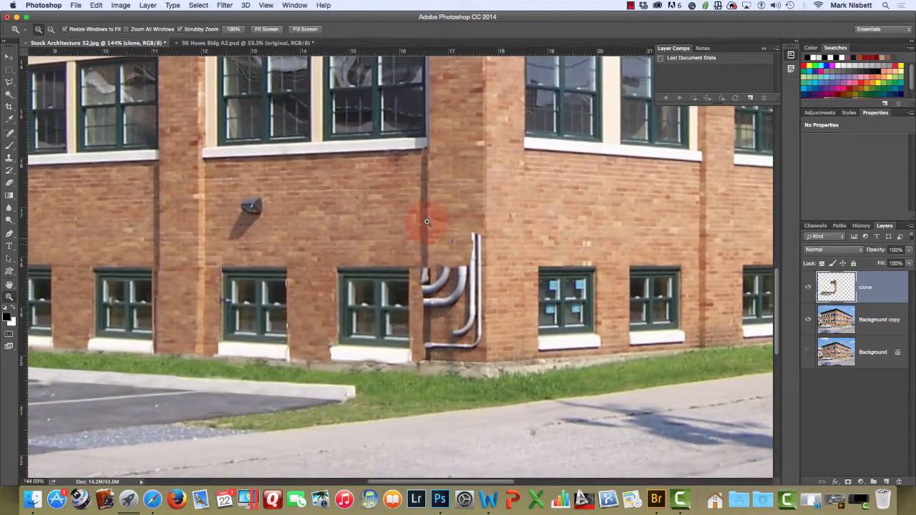
click(9, 158)
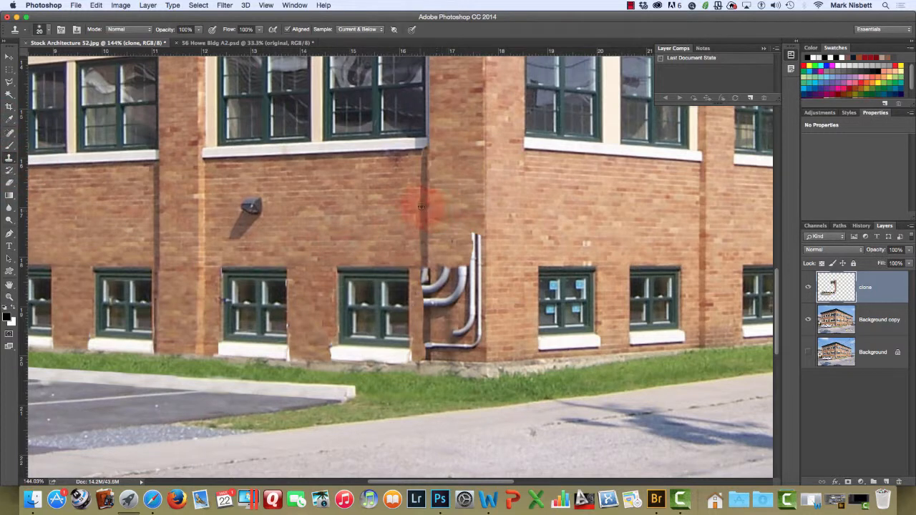
alt+click(427, 164)
mouse_move(428, 266)
mouse_down()
mouse_move(433, 299)
mouse_move(431, 268)
mouse_move(426, 346)
mouse_move(431, 336)
mouse_move(431, 352)
mouse_move(449, 353)
mouse_move(433, 355)
mouse_move(478, 350)
mouse_move(470, 354)
mouse_move(471, 229)
mouse_move(458, 322)
mouse_move(453, 268)
mouse_move(463, 339)
mouse_move(461, 275)
mouse_move(456, 288)
mouse_move(447, 275)
mouse_move(437, 317)
mouse_move(446, 237)
mouse_move(443, 341)
mouse_move(461, 326)
mouse_up()
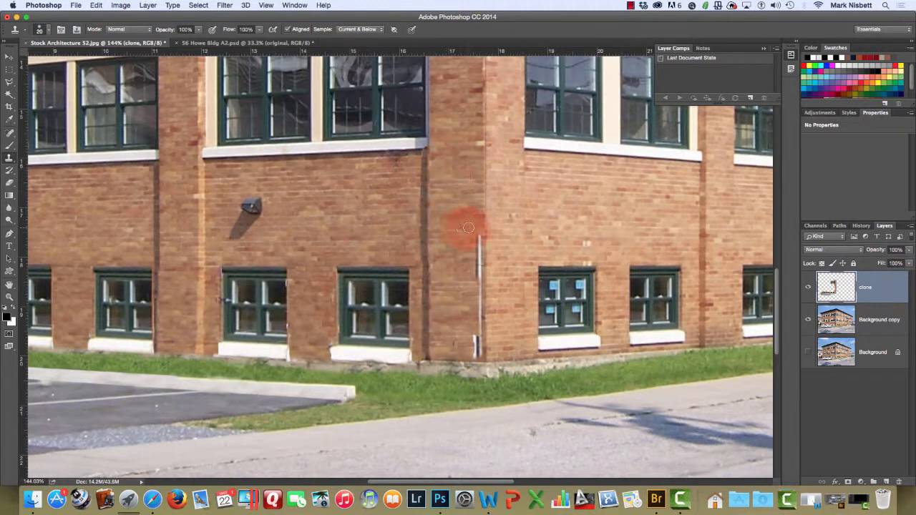
alt+click(482, 115)
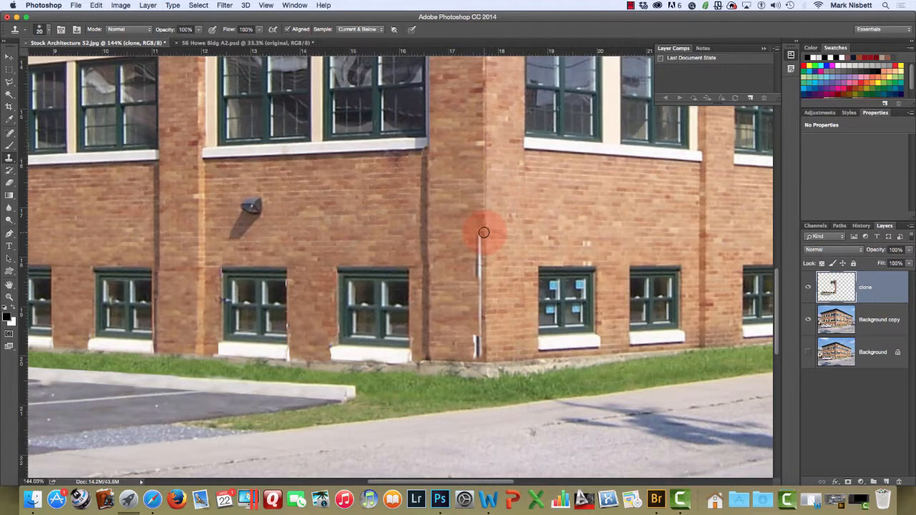
mouse_move(484, 233)
mouse_down()
mouse_move(481, 288)
mouse_move(473, 242)
mouse_move(481, 352)
mouse_move(466, 349)
mouse_move(478, 354)
mouse_move(472, 336)
mouse_move(478, 356)
mouse_move(462, 335)
mouse_move(444, 334)
mouse_move(449, 324)
mouse_move(436, 325)
mouse_move(458, 344)
mouse_move(450, 344)
mouse_move(485, 270)
mouse_move(470, 291)
mouse_move(480, 355)
mouse_move(475, 189)
mouse_move(486, 128)
mouse_up()
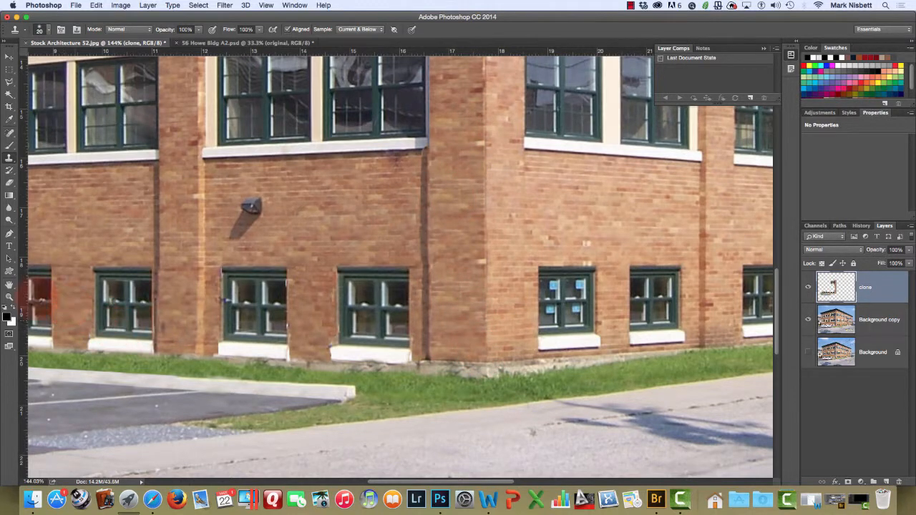
Clone road surface with a larger brush over the power-line shadows and the yellow date stamp on the street.
click(10, 296)
click(266, 29)
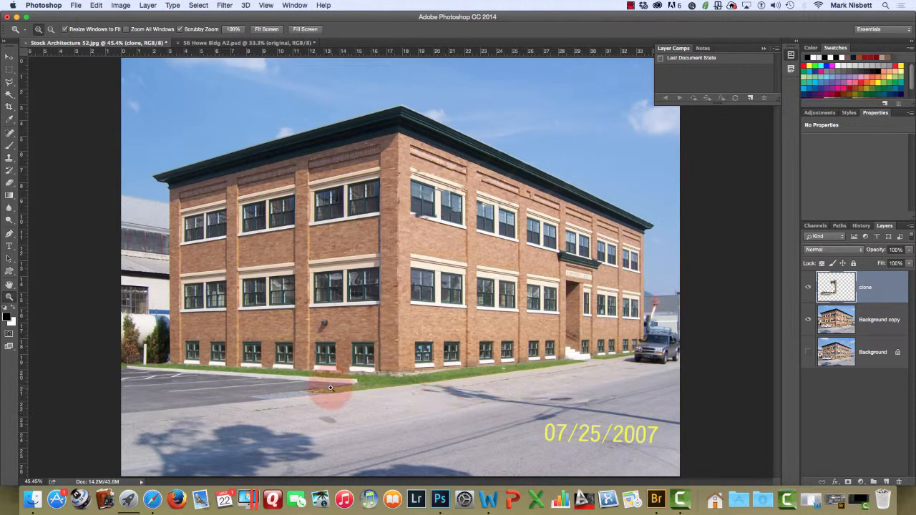
click(8, 159)
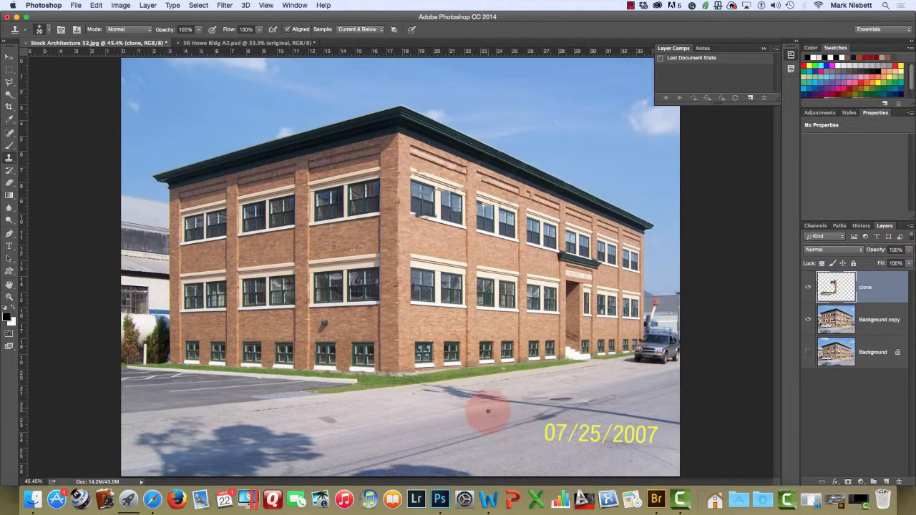
key(bracketright)
key(bracketright)
key(bracketright)
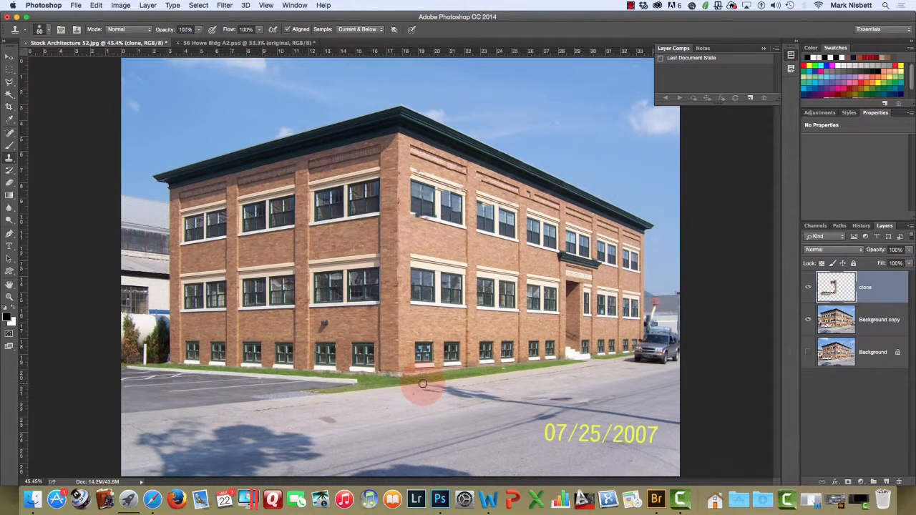
mouse_move(422, 383)
mouse_down()
mouse_move(450, 388)
mouse_move(424, 392)
mouse_move(534, 404)
mouse_up()
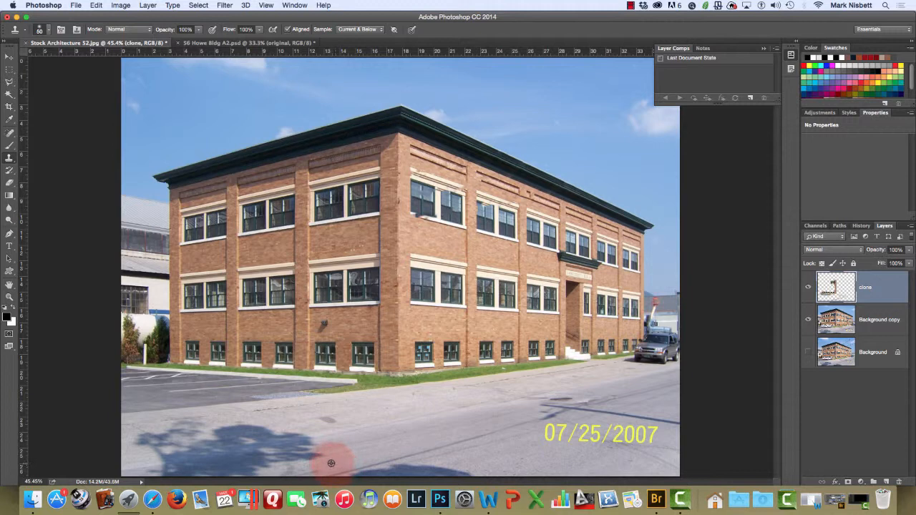
mouse_move(332, 473)
mouse_down()
mouse_move(451, 447)
mouse_move(515, 419)
mouse_move(541, 422)
mouse_move(555, 404)
mouse_move(558, 410)
mouse_move(518, 402)
mouse_move(489, 446)
mouse_move(575, 458)
mouse_move(554, 453)
mouse_move(520, 463)
mouse_move(549, 435)
mouse_move(566, 438)
mouse_move(552, 431)
mouse_move(567, 425)
mouse_move(561, 437)
mouse_move(576, 437)
mouse_move(570, 445)
mouse_move(604, 431)
mouse_move(588, 426)
mouse_move(569, 430)
mouse_move(616, 435)
mouse_move(610, 424)
mouse_move(631, 434)
mouse_move(619, 442)
mouse_move(661, 434)
mouse_move(650, 425)
mouse_move(612, 428)
mouse_move(659, 433)
mouse_move(617, 431)
mouse_move(644, 435)
mouse_move(676, 427)
mouse_move(639, 420)
mouse_move(617, 431)
mouse_move(628, 446)
mouse_move(615, 453)
mouse_move(668, 419)
mouse_move(535, 405)
mouse_move(653, 436)
mouse_move(603, 402)
mouse_move(637, 398)
mouse_move(630, 394)
mouse_move(648, 408)
mouse_move(637, 419)
mouse_move(644, 414)
mouse_move(583, 400)
mouse_move(632, 444)
mouse_move(676, 428)
mouse_up()
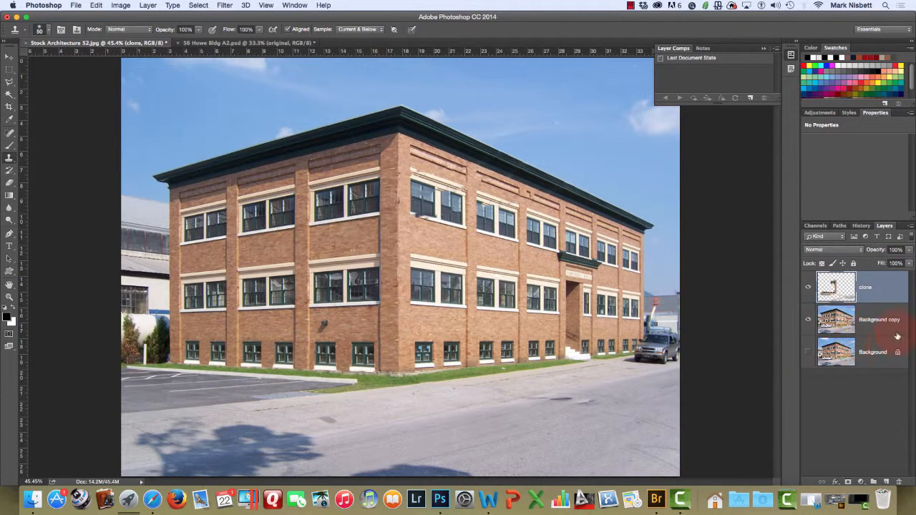
On the Background copy layer, quick-select the sky, the neighbouring buildings and the parked SUV around the main building.
click(874, 319)
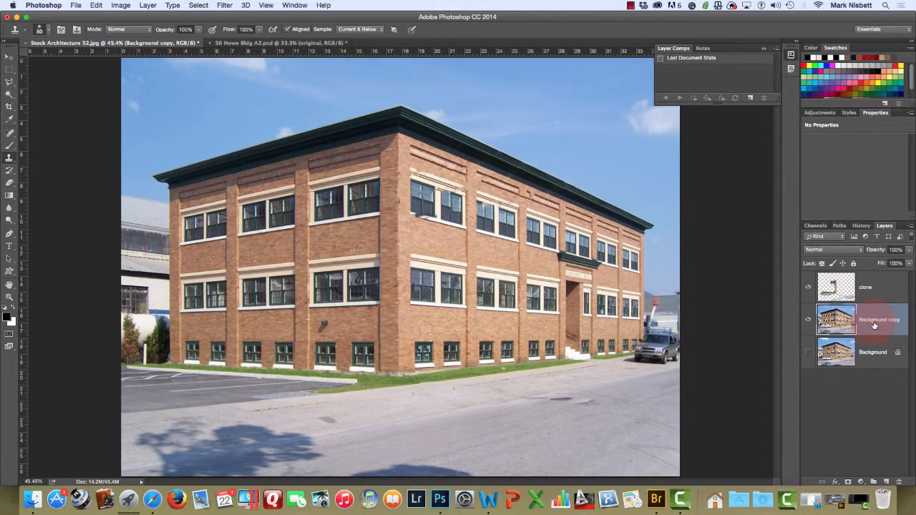
click(9, 93)
click(44, 92)
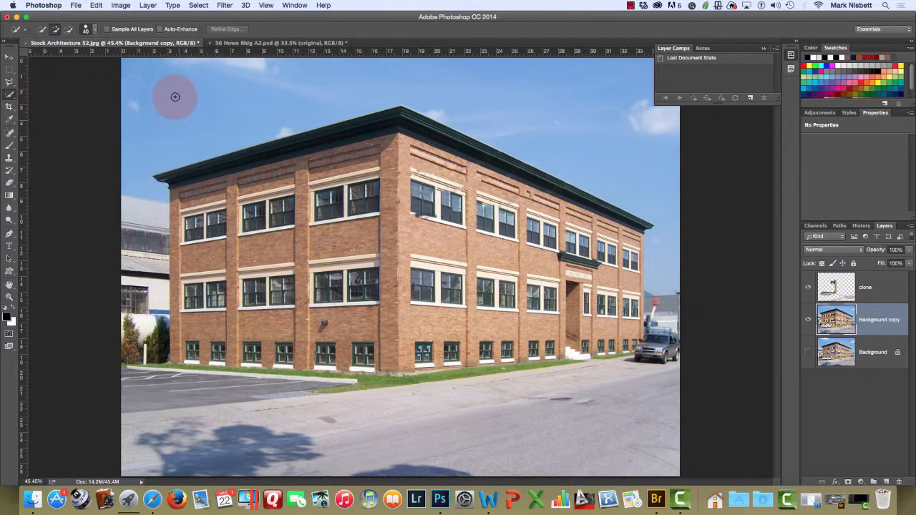
click(294, 84)
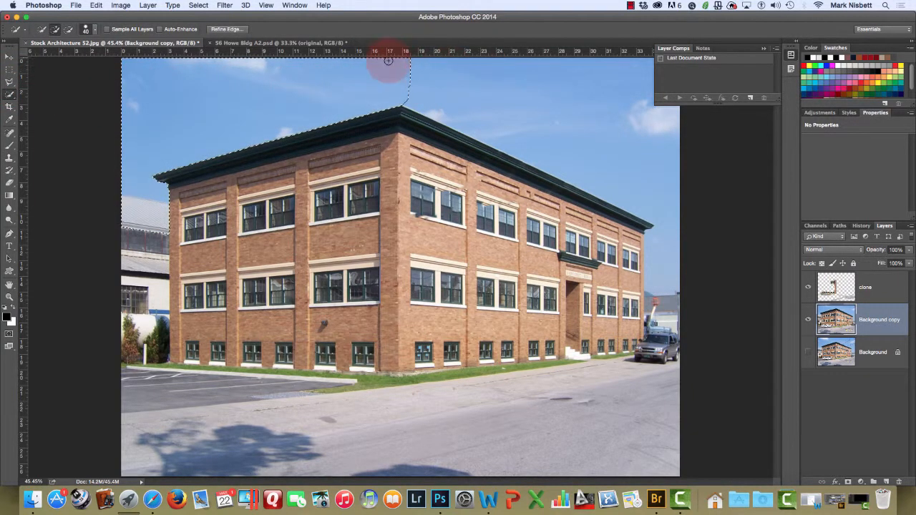
mouse_move(388, 60)
mouse_down()
mouse_move(606, 107)
mouse_move(712, 242)
mouse_move(676, 279)
mouse_move(663, 267)
mouse_move(666, 323)
mouse_move(670, 294)
mouse_up()
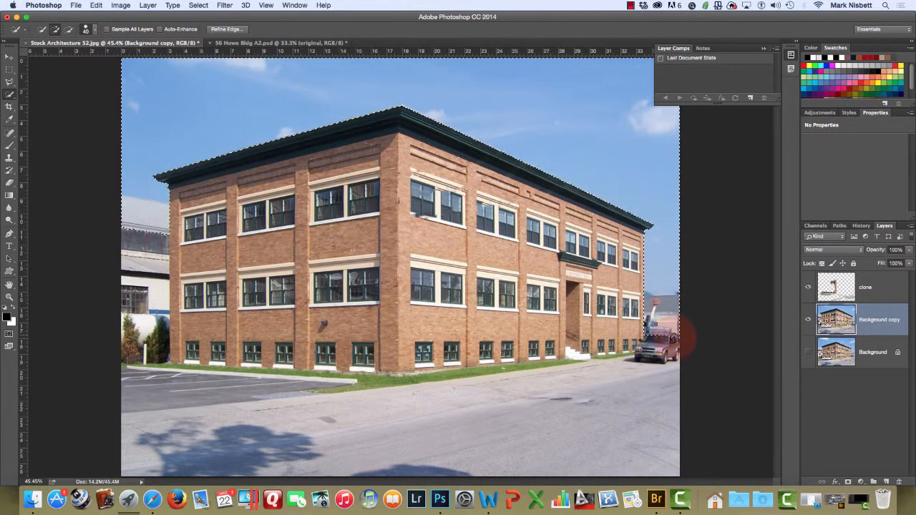
drag(673, 337, 668, 342)
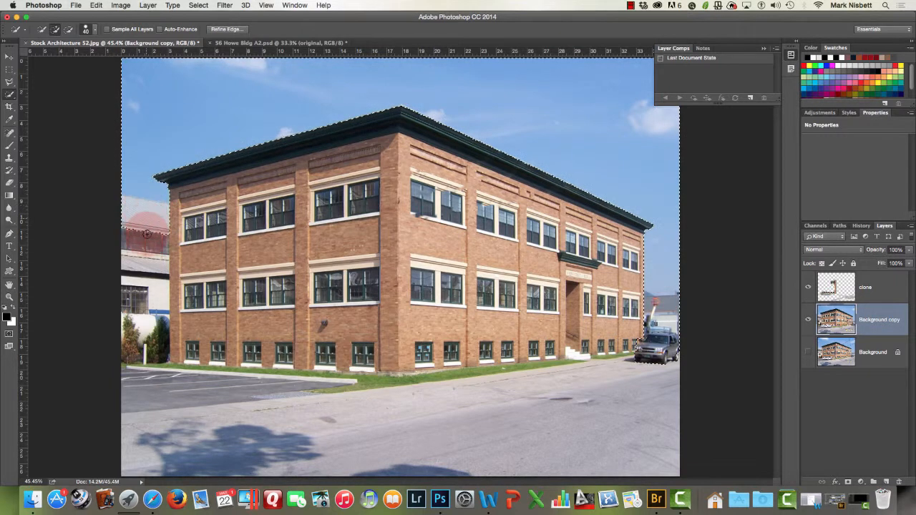
mouse_move(146, 233)
mouse_down()
mouse_move(141, 302)
mouse_move(156, 308)
mouse_move(143, 315)
mouse_move(160, 312)
mouse_move(158, 272)
mouse_move(136, 280)
mouse_up()
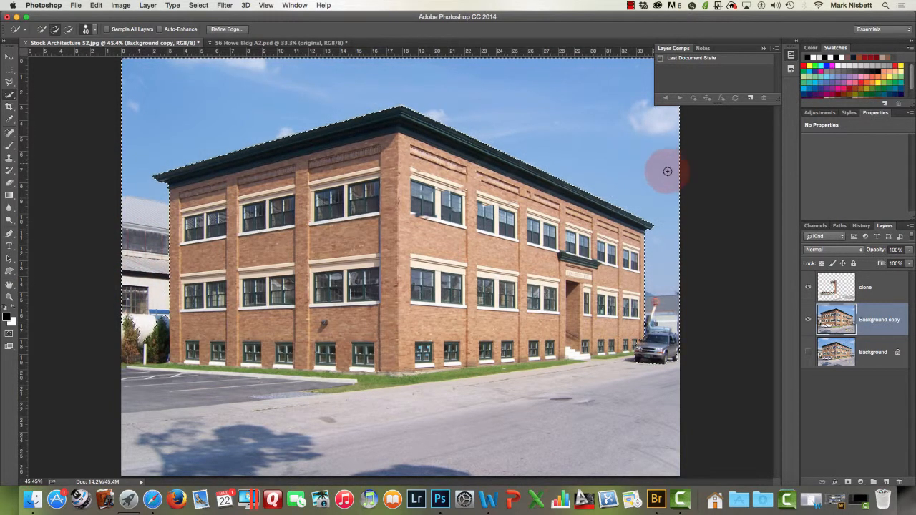
Add a layer mask from the selection to Background copy and invert it to hide the sky and surroundings.
click(848, 482)
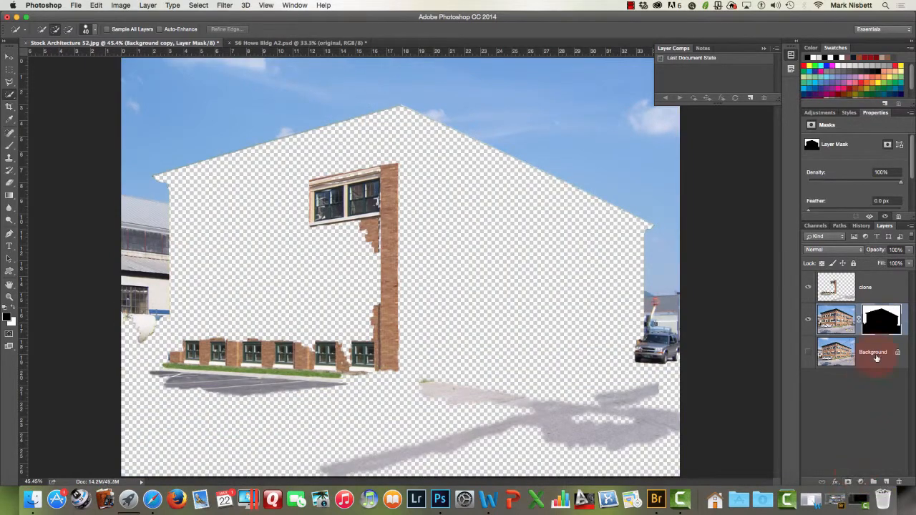
click(889, 325)
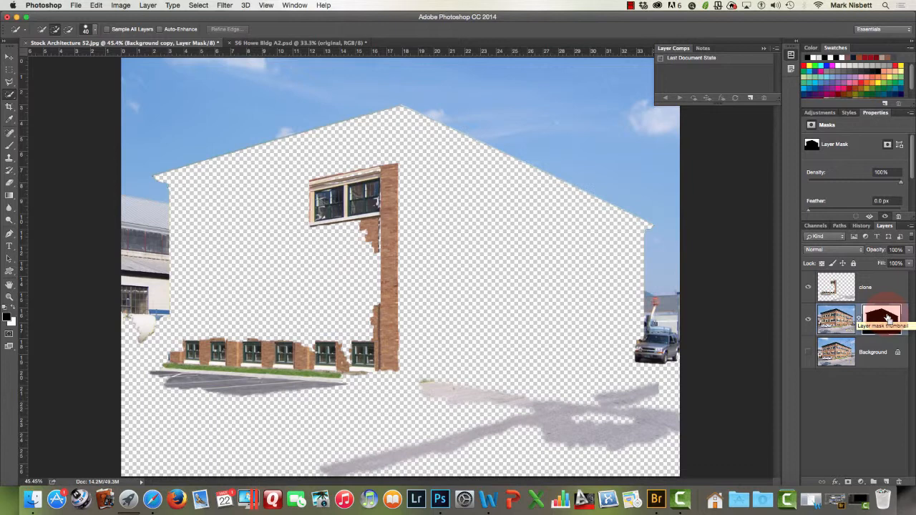
key(super+i)
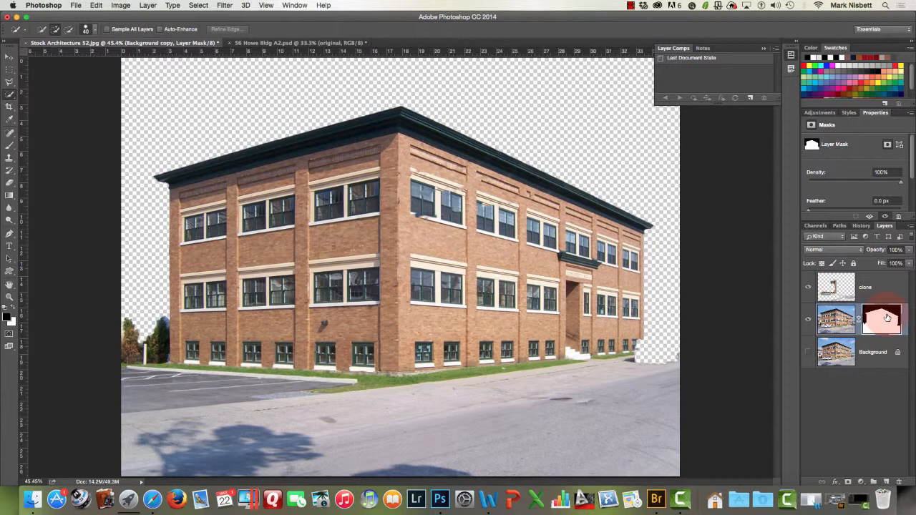
On the clone layer, clone pavement over the SUV's leftover shadow at the far end of the building.
click(869, 288)
click(873, 284)
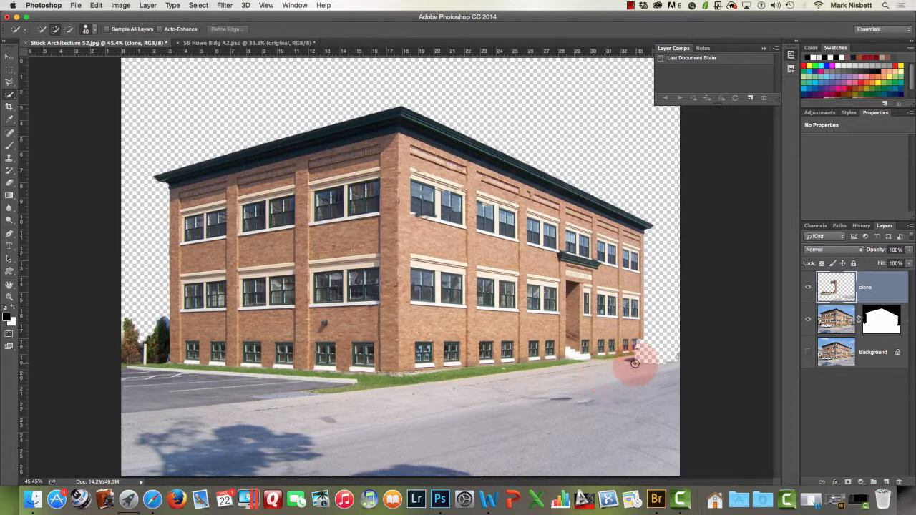
drag(628, 362, 638, 360)
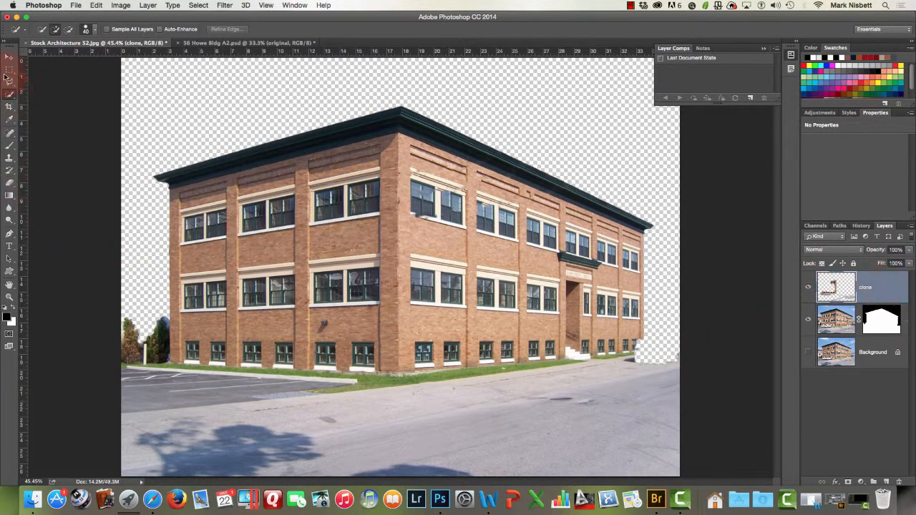
click(10, 158)
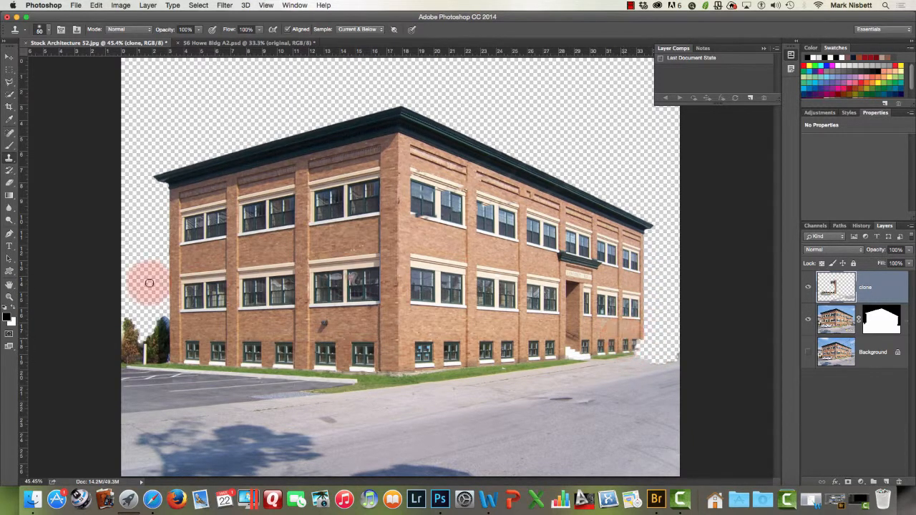
Clone with a smaller brush to rebuild the far corner's brick, basement window, grass strip and pavement where the SUV stood.
click(10, 296)
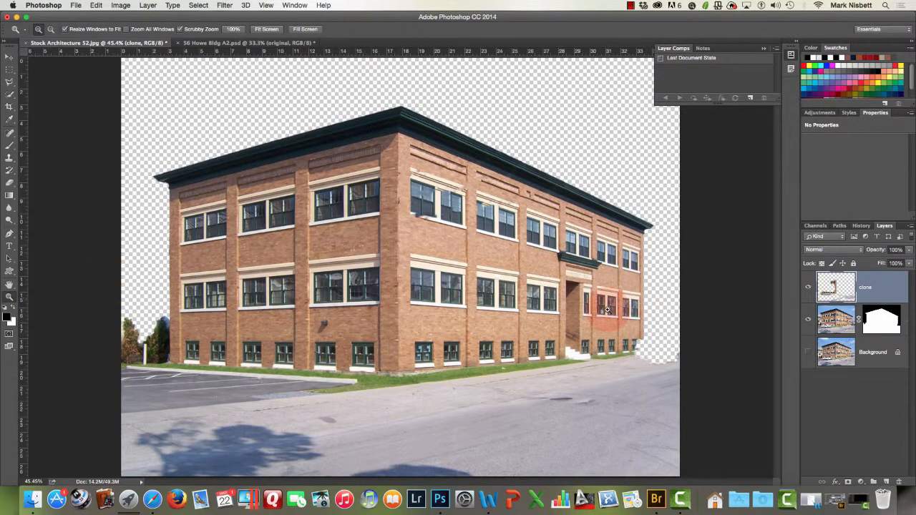
drag(637, 340, 579, 309)
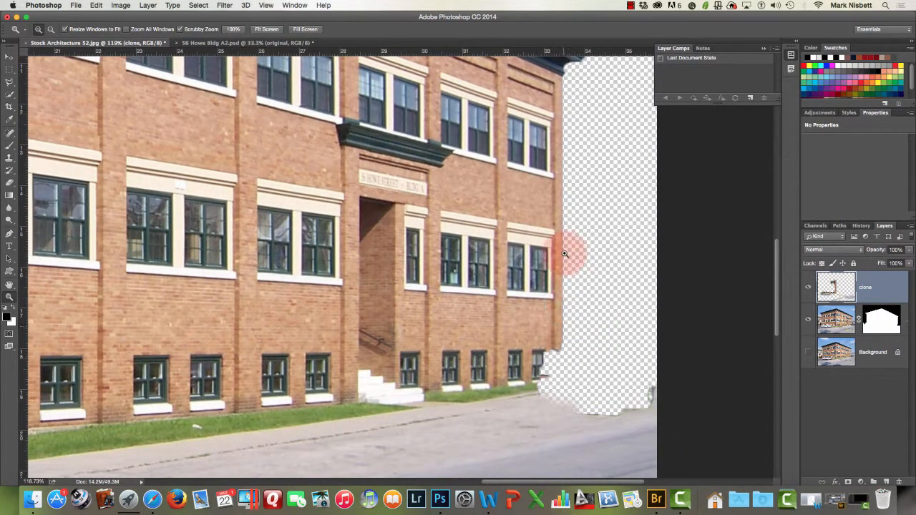
click(10, 157)
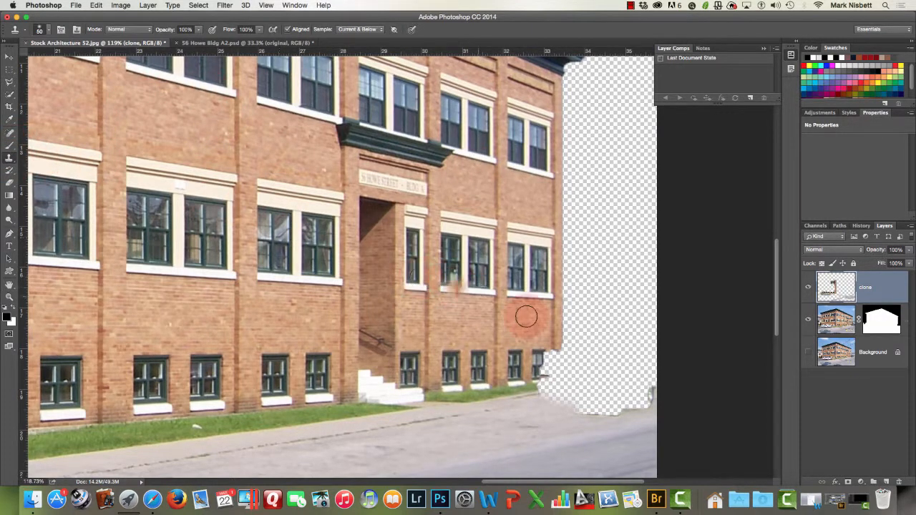
key(bracketleft)
key(bracketleft)
key(bracketleft)
key(bracketleft)
key(bracketleft)
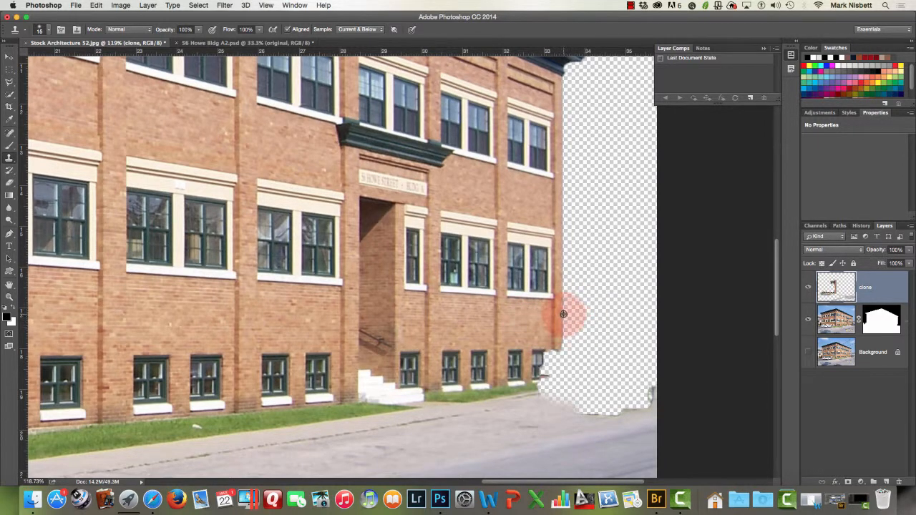
click(561, 346)
mouse_move(561, 350)
mouse_down()
mouse_move(555, 356)
mouse_move(557, 380)
mouse_move(553, 341)
mouse_move(551, 375)
mouse_move(548, 329)
mouse_move(520, 346)
mouse_up()
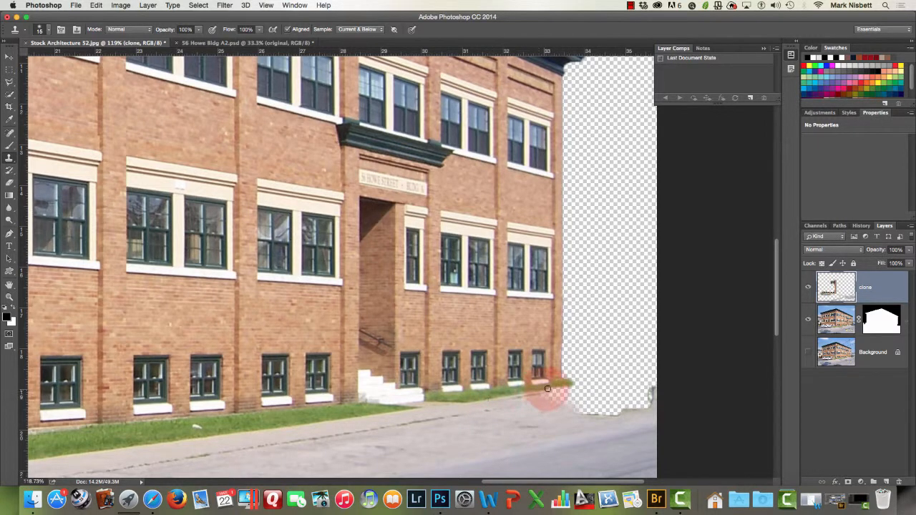
mouse_move(553, 388)
mouse_down()
mouse_move(592, 391)
mouse_move(550, 401)
mouse_move(591, 387)
mouse_move(600, 401)
mouse_move(622, 394)
mouse_move(579, 411)
mouse_move(601, 410)
mouse_move(594, 416)
mouse_move(632, 405)
mouse_move(574, 419)
mouse_move(652, 409)
mouse_move(639, 398)
mouse_move(534, 418)
mouse_move(589, 407)
mouse_move(645, 414)
mouse_move(634, 403)
mouse_move(652, 405)
mouse_move(648, 396)
mouse_move(586, 390)
mouse_move(623, 399)
mouse_move(541, 418)
mouse_move(610, 392)
mouse_move(588, 389)
mouse_move(657, 388)
mouse_move(604, 388)
mouse_move(651, 393)
mouse_move(609, 400)
mouse_move(396, 395)
mouse_move(365, 368)
mouse_up()
Paint black on the Background copy's layer mask to hide the shrubs and white post beside the parking side.
click(8, 295)
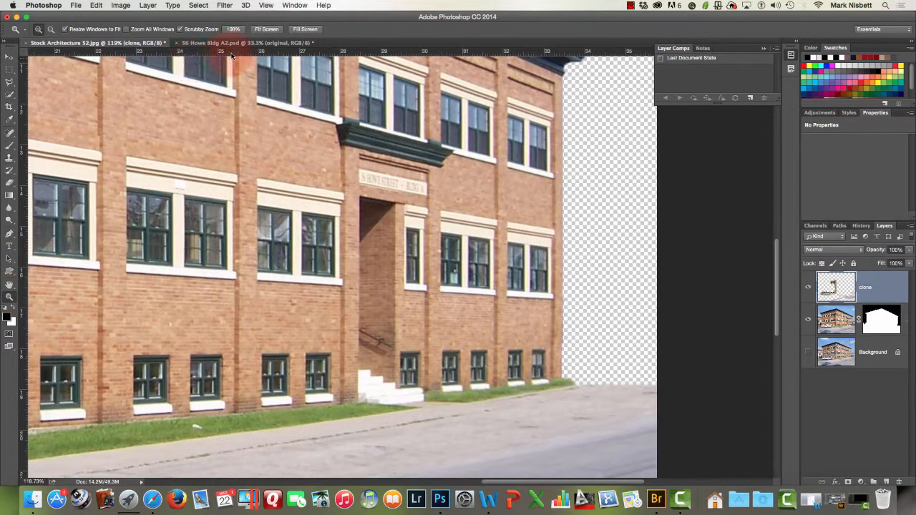
click(266, 28)
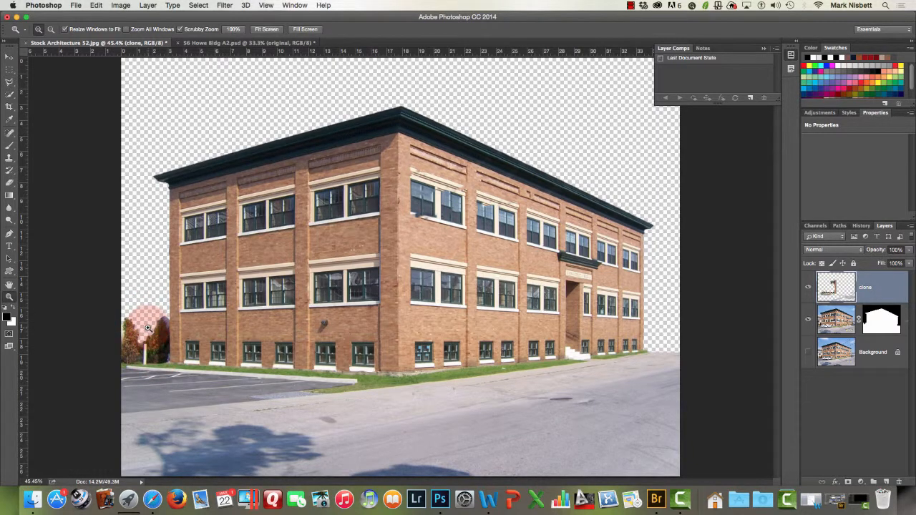
click(884, 321)
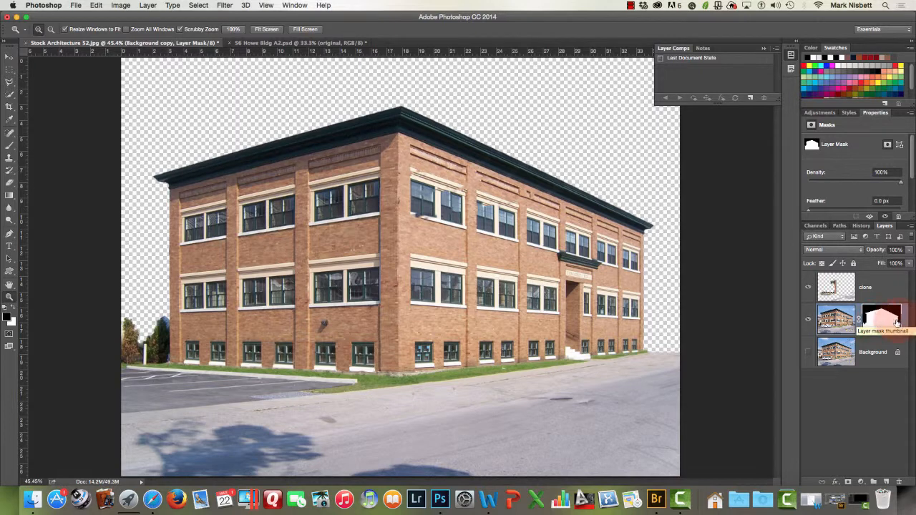
click(870, 308)
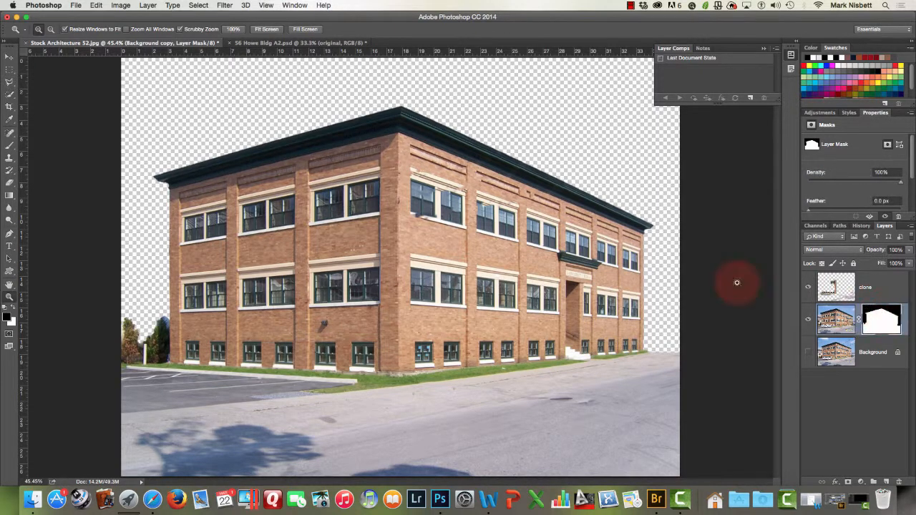
click(10, 145)
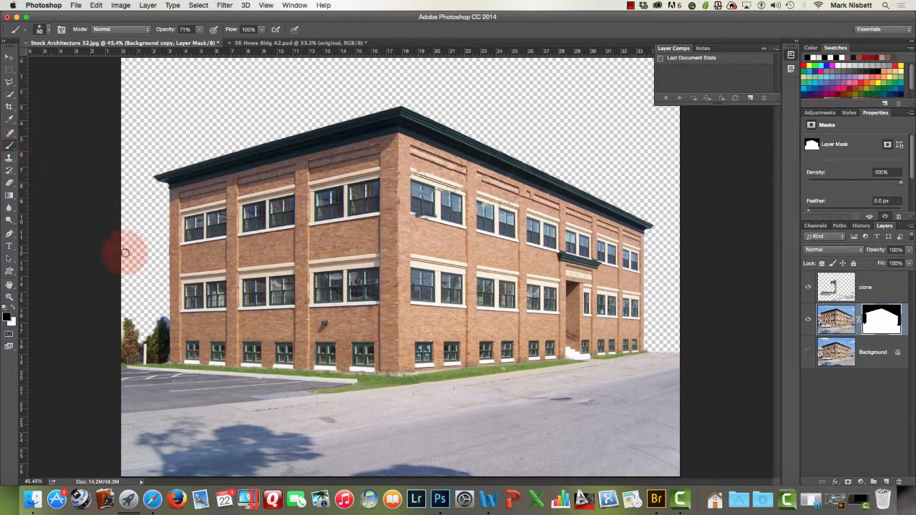
mouse_move(161, 324)
mouse_down()
mouse_move(152, 257)
mouse_move(152, 322)
mouse_move(162, 334)
mouse_move(149, 325)
mouse_move(134, 331)
mouse_move(127, 319)
mouse_move(119, 346)
mouse_move(138, 336)
mouse_move(119, 356)
mouse_up()
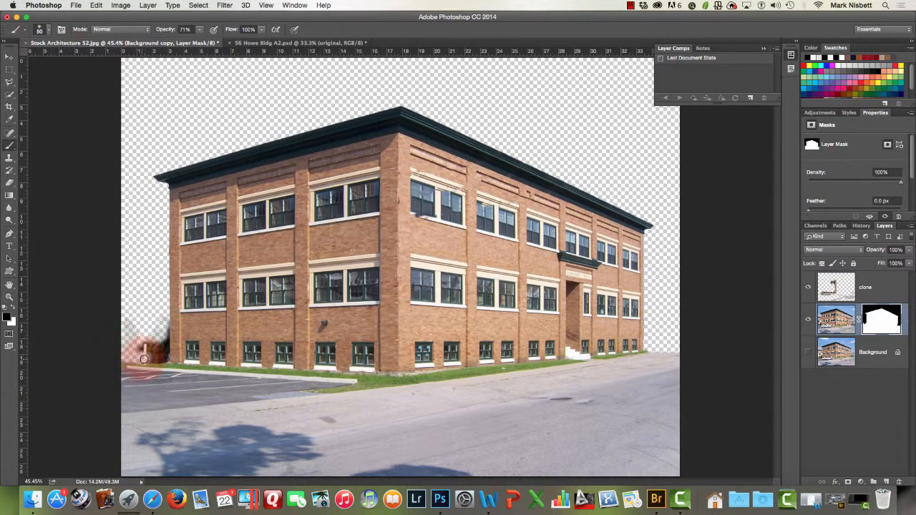
mouse_move(144, 353)
mouse_down()
mouse_move(170, 332)
mouse_move(167, 354)
mouse_move(150, 360)
mouse_move(159, 339)
mouse_move(143, 357)
mouse_move(127, 340)
mouse_move(137, 325)
mouse_move(123, 326)
mouse_move(151, 341)
mouse_move(164, 318)
mouse_move(162, 354)
mouse_move(147, 358)
mouse_move(173, 176)
mouse_up()
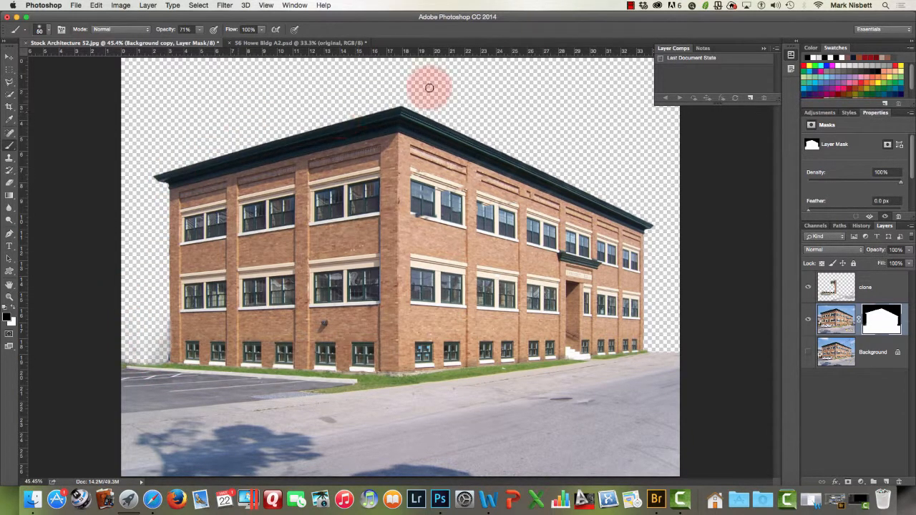
click(631, 6)
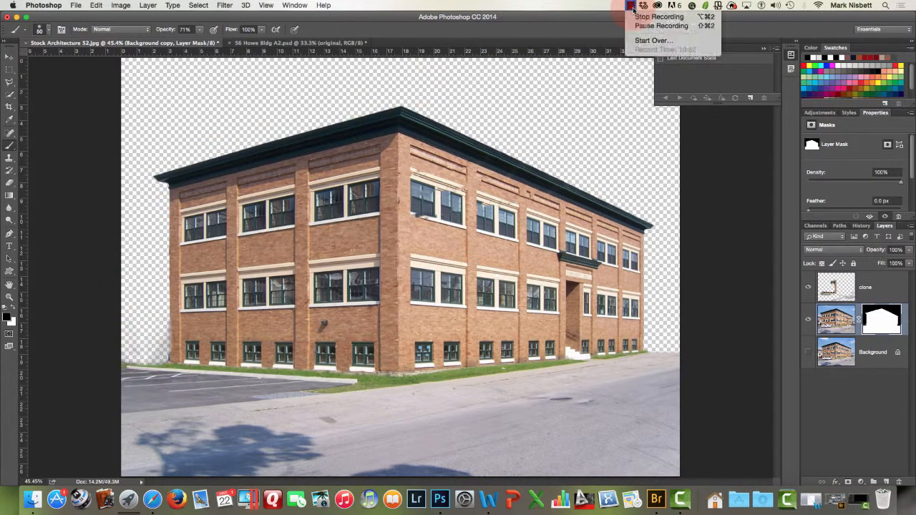
click(658, 27)
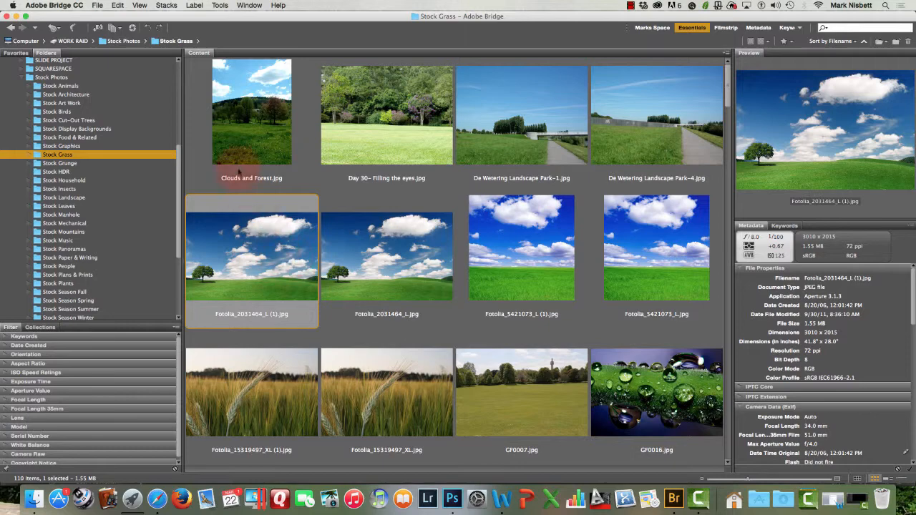
Switch from Bridge to Photoshop, then scale the sky-and-grass layer to about 91% and reposition it behind the building.
click(452, 499)
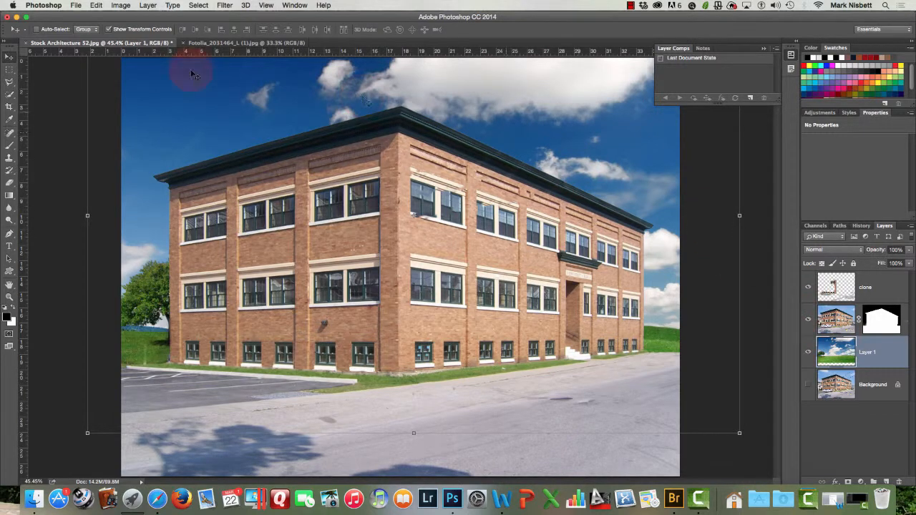
mouse_move(188, 97)
mouse_down()
mouse_move(205, 93)
mouse_move(136, 94)
mouse_move(186, 94)
mouse_up()
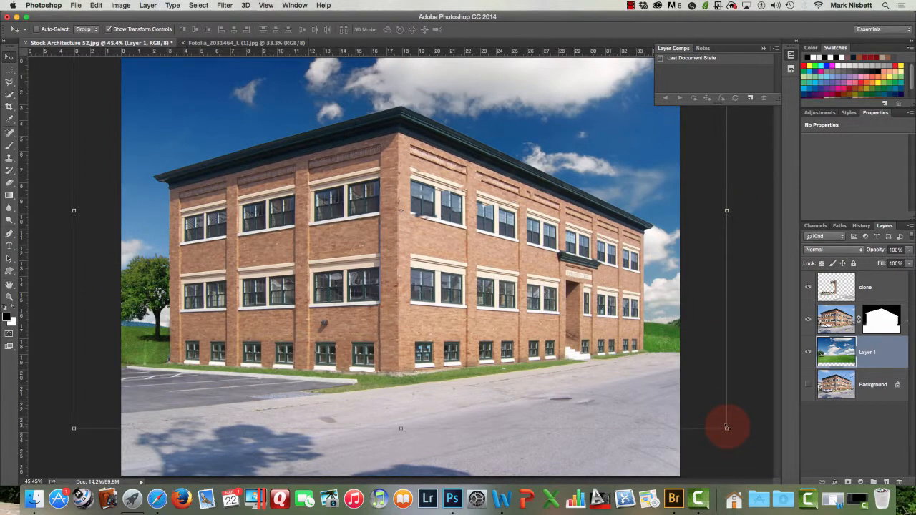
drag(726, 428, 670, 384)
drag(655, 305, 675, 338)
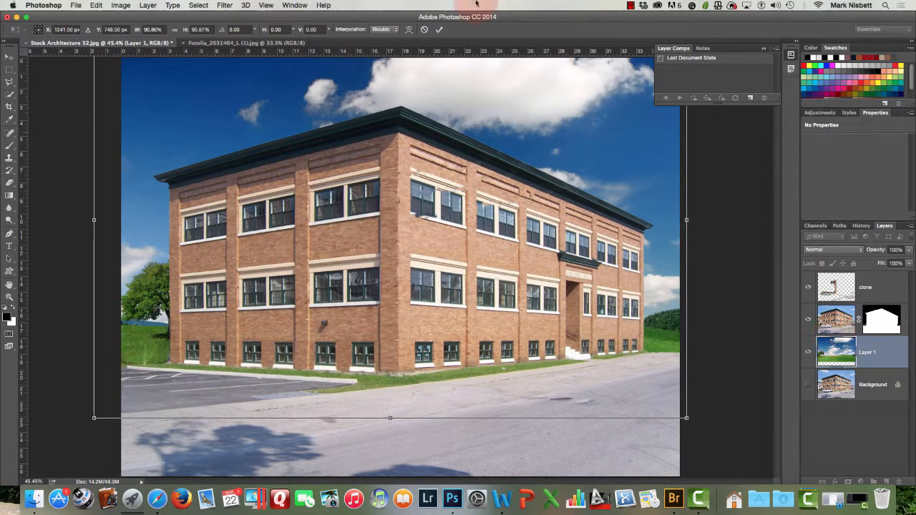
click(439, 29)
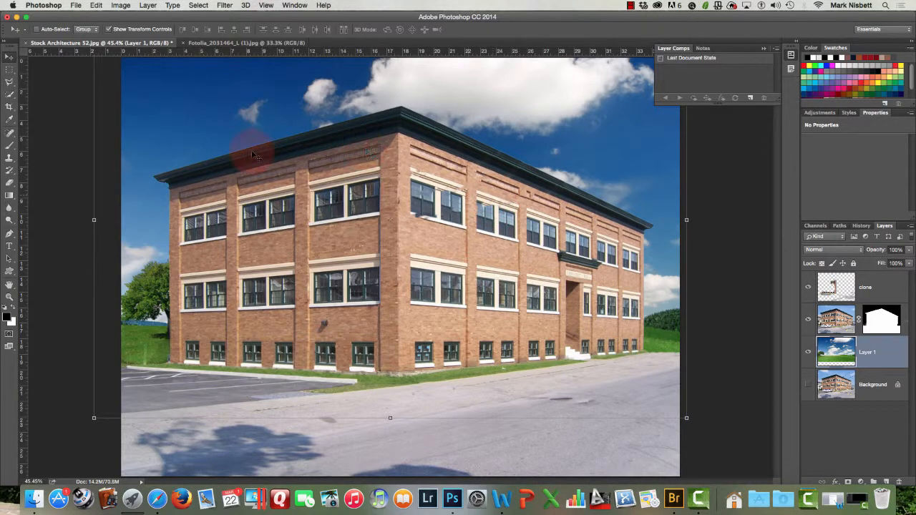
On the clone layer, try to repair the damaged upper windows beside the corner with the Clone Stamp, sampling from the window pair below.
click(8, 296)
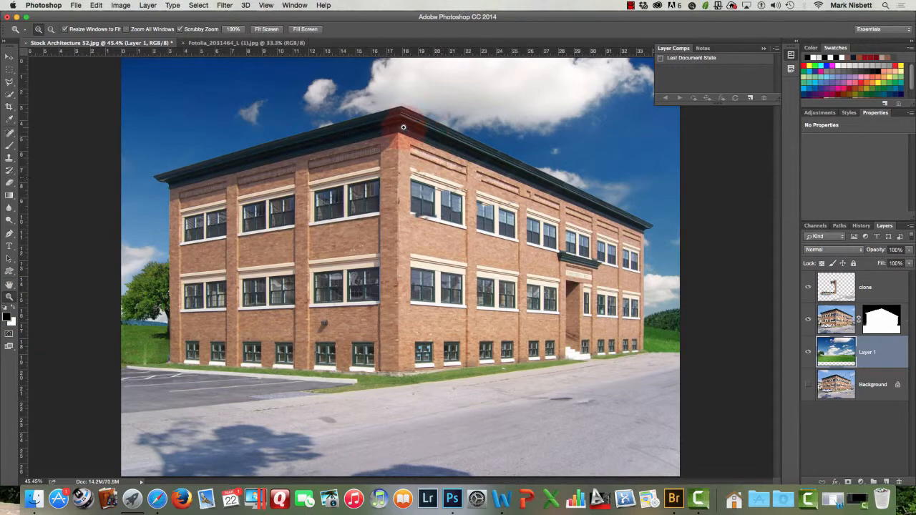
drag(430, 141, 412, 161)
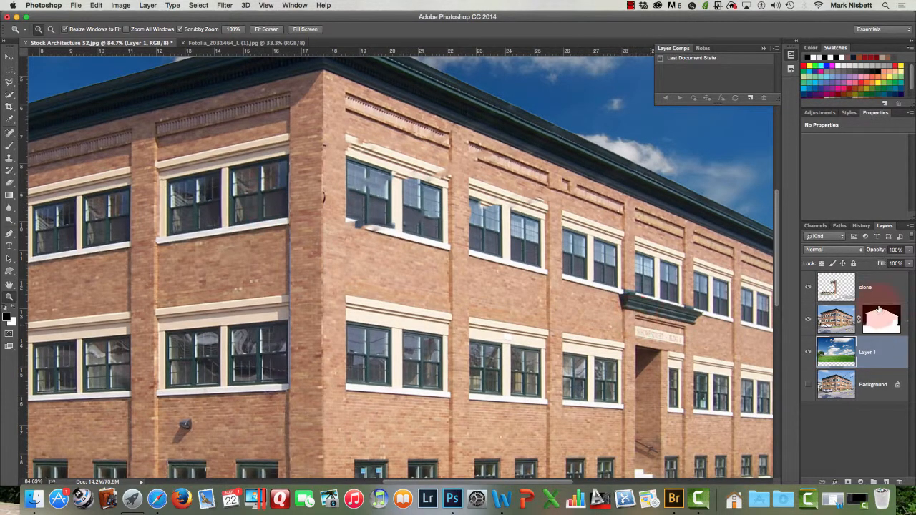
click(858, 287)
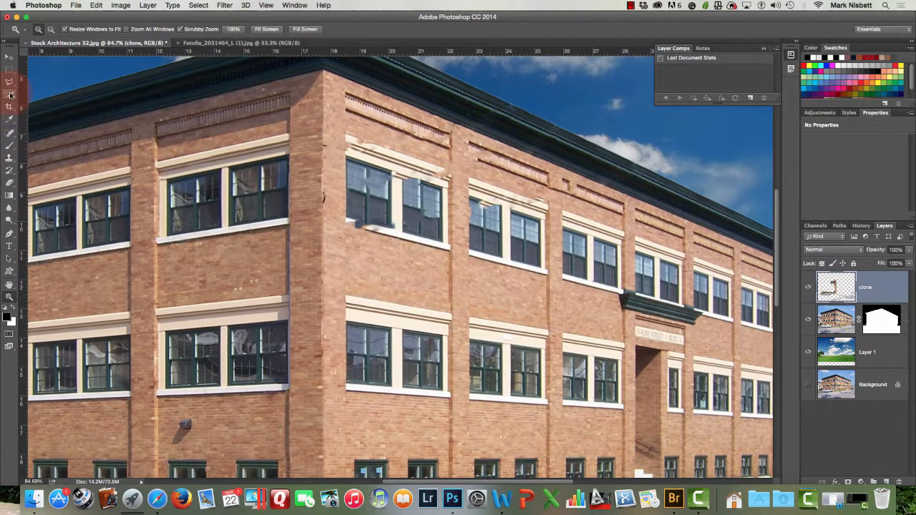
click(10, 159)
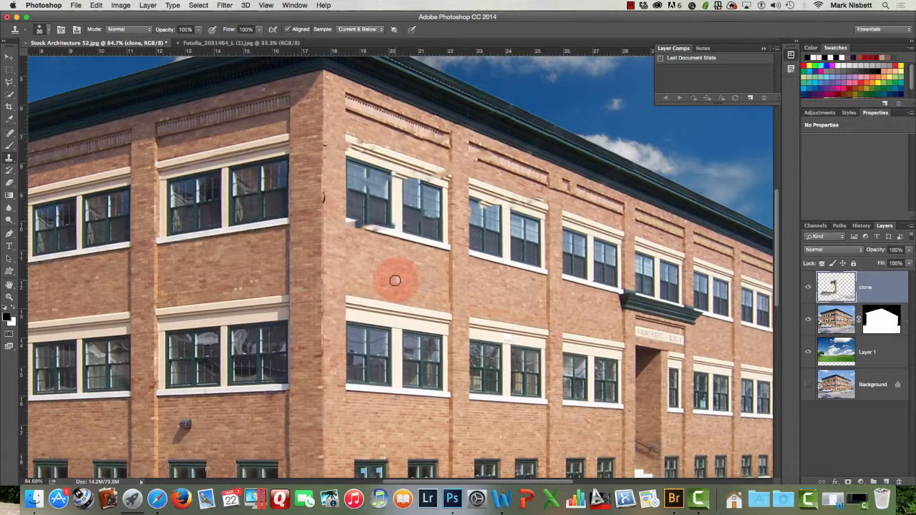
key(bracketright)
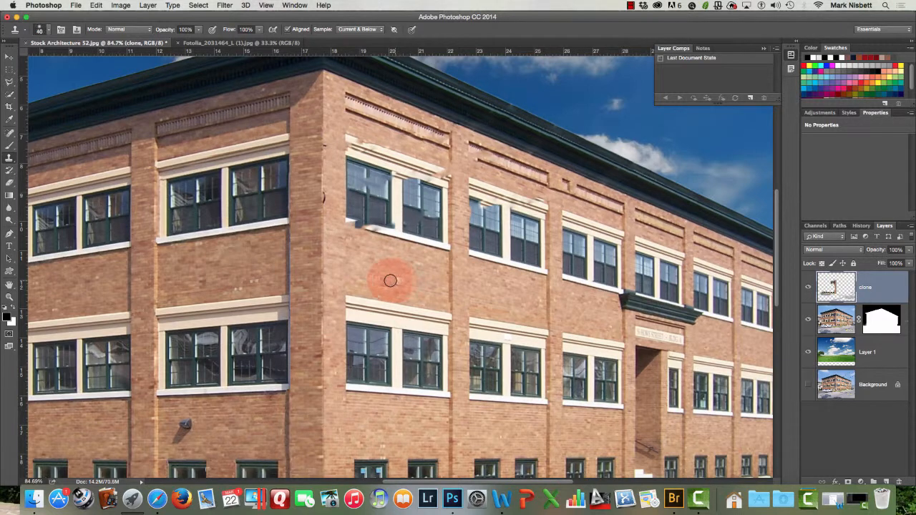
alt+click(345, 292)
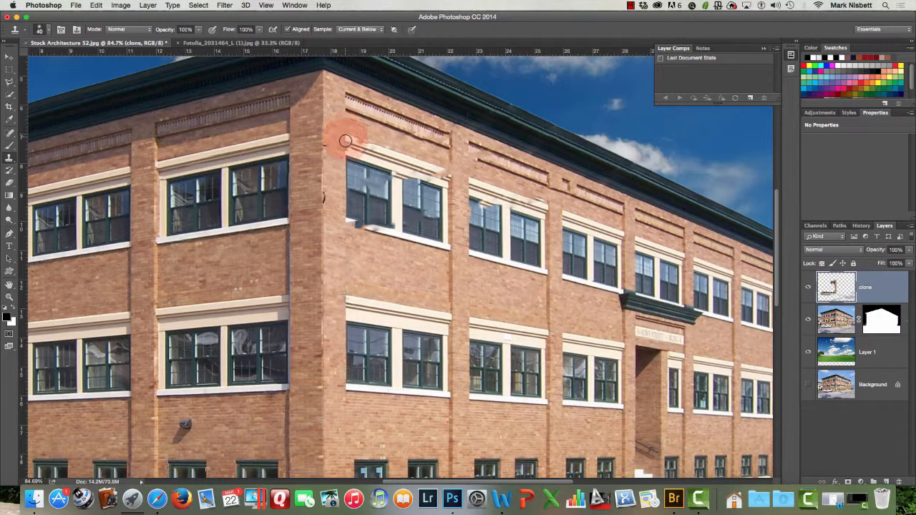
mouse_move(347, 196)
mouse_down()
mouse_move(350, 218)
mouse_move(367, 228)
mouse_move(351, 230)
mouse_move(422, 239)
mouse_move(412, 232)
mouse_up()
mouse_move(422, 227)
mouse_down()
mouse_move(442, 254)
mouse_move(441, 181)
mouse_move(429, 208)
mouse_move(386, 222)
mouse_move(428, 217)
mouse_move(427, 175)
mouse_move(384, 204)
mouse_move(432, 194)
mouse_move(436, 168)
mouse_up()
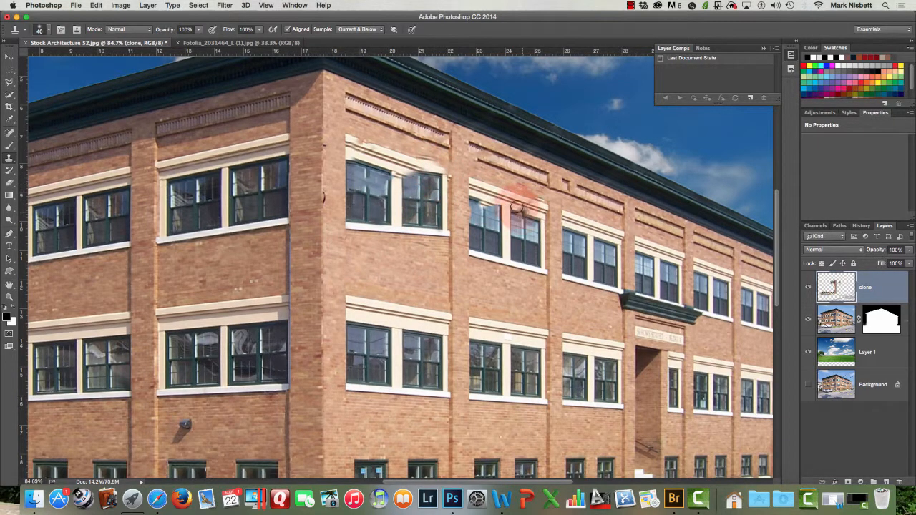
click(528, 187)
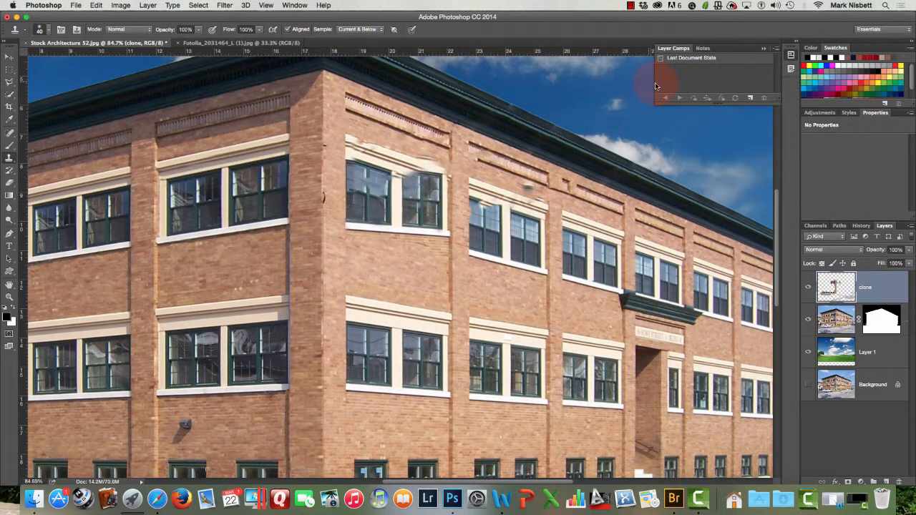
Revert the document to the Free Transform history state, discarding the Clone Stamp strokes on the upper windows.
click(861, 226)
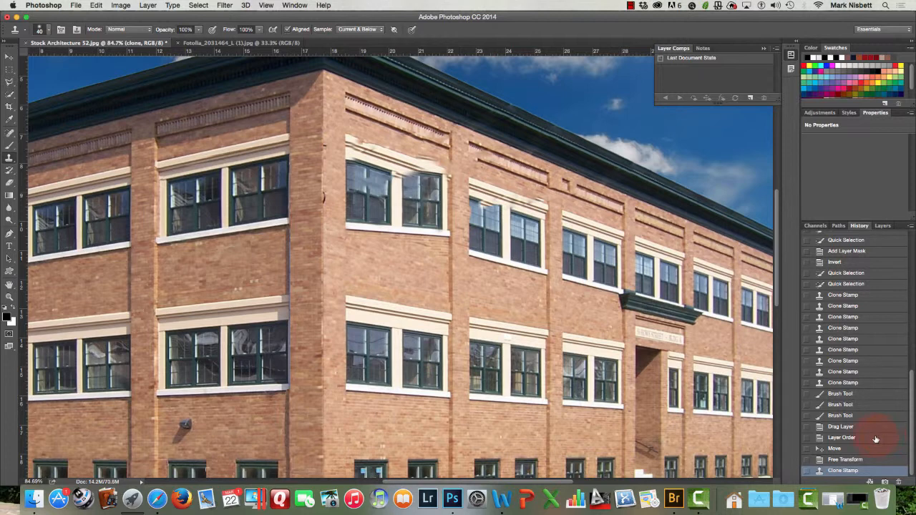
click(845, 460)
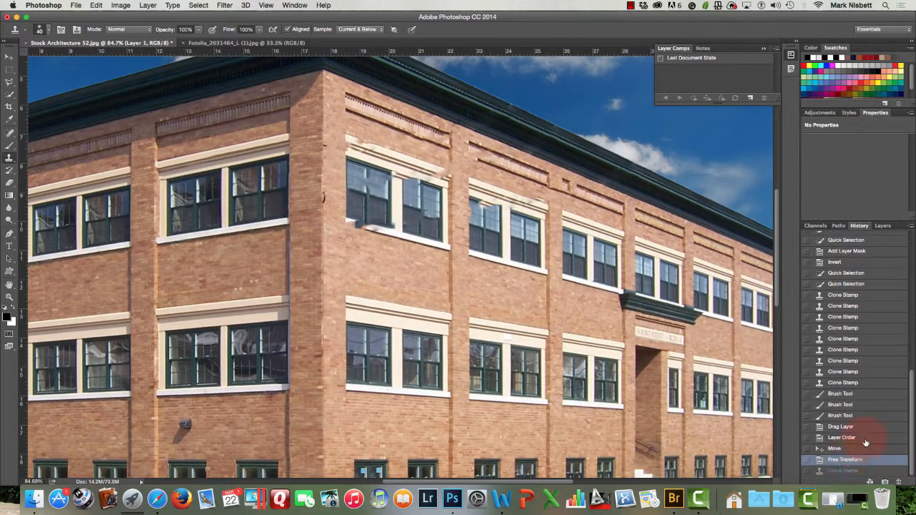
Open the Vanishing Point filter and extend a perpendicular plane from the parking-side plane's corner edge across the street-side facade.
click(225, 6)
click(247, 91)
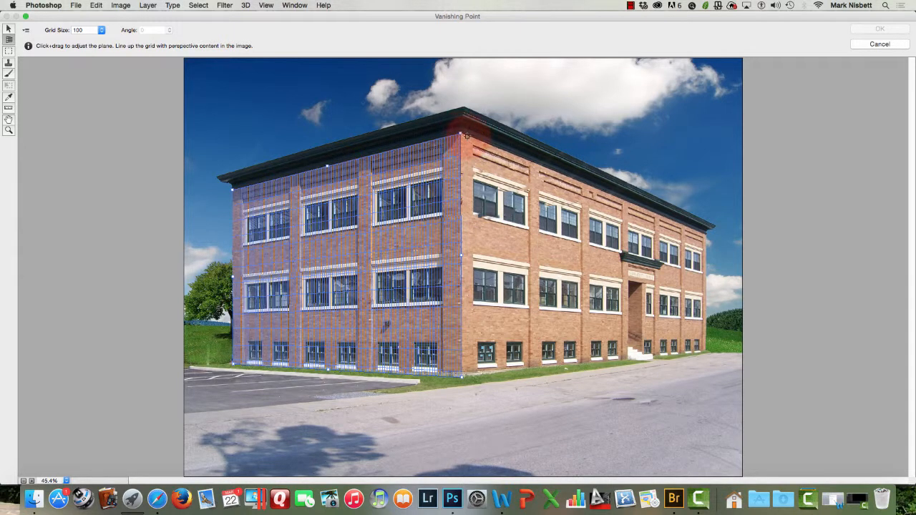
click(7, 30)
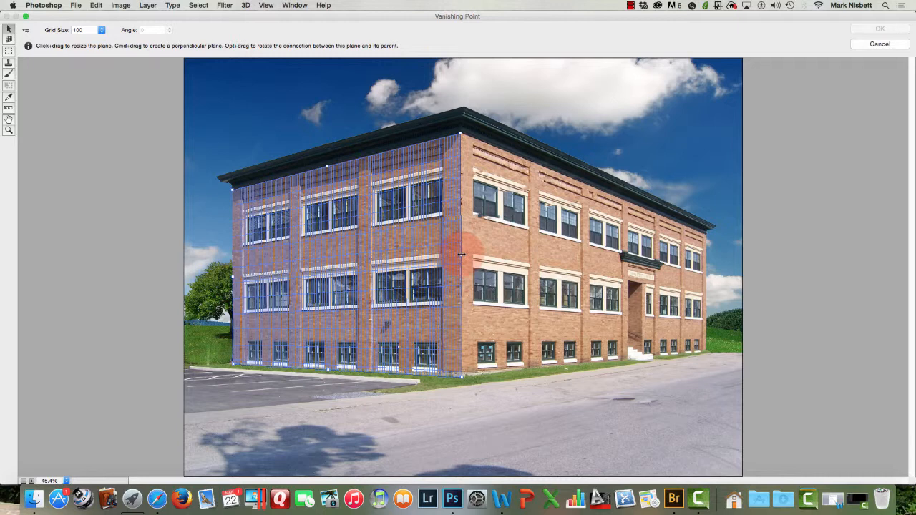
key(super)
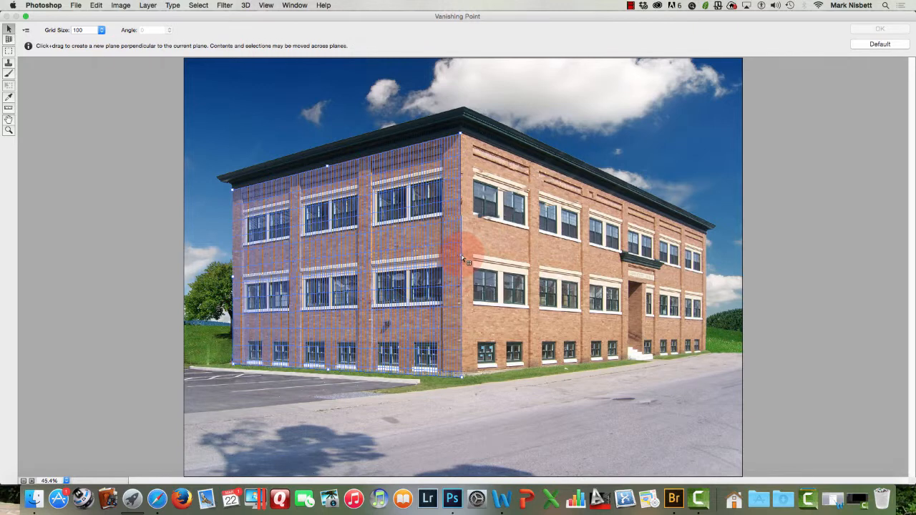
drag(462, 259, 705, 292)
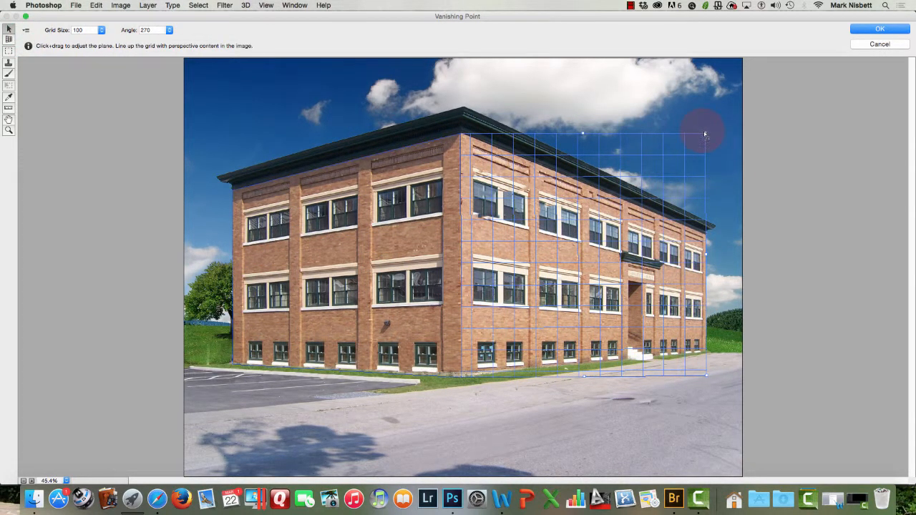
Align the new plane's far corners and outer edge with the street-side facade's roofline, base and end wall.
drag(705, 134, 712, 237)
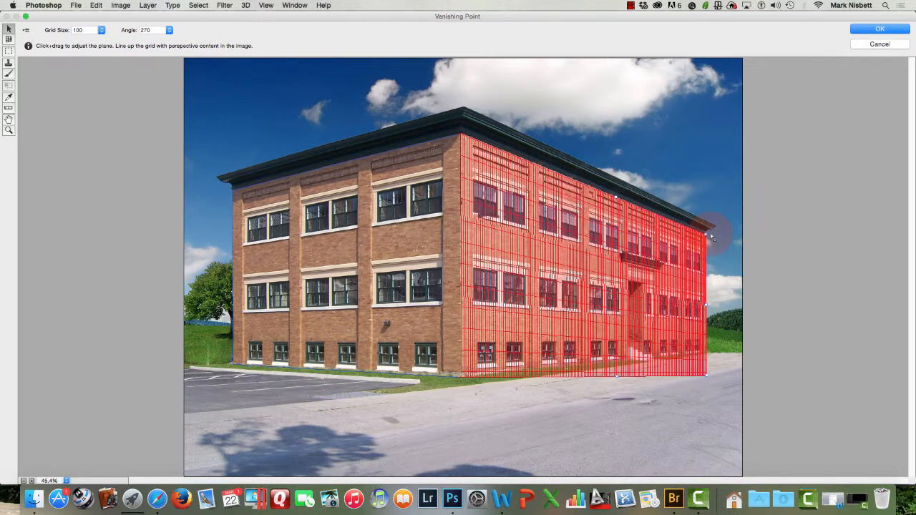
drag(710, 371, 708, 355)
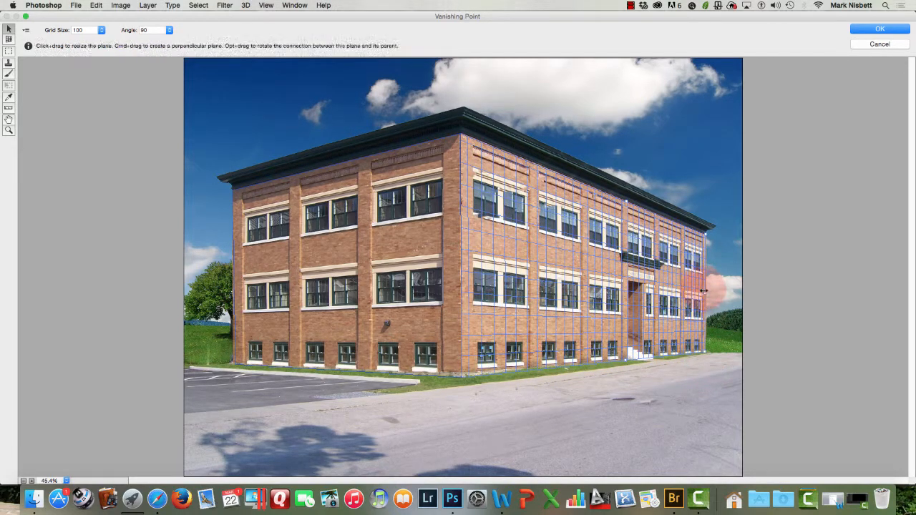
drag(705, 293, 704, 293)
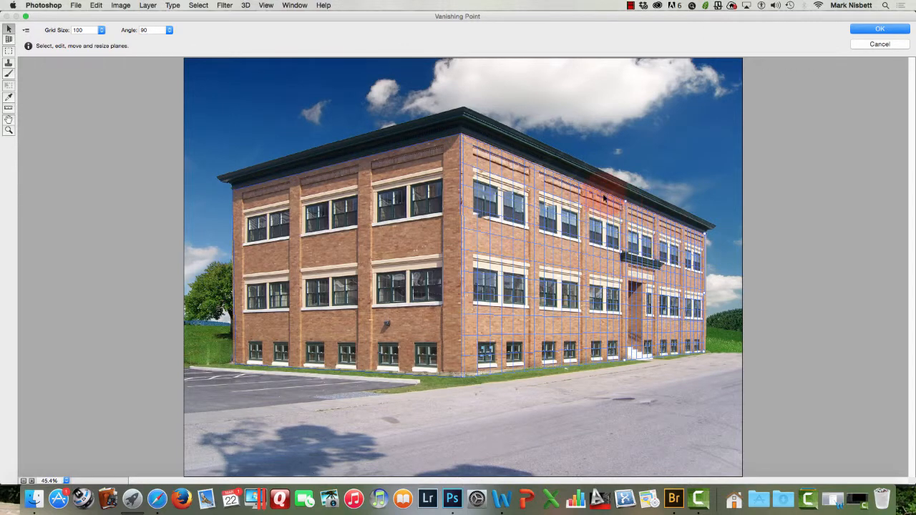
With the Vanishing Point Stamp tool, sample the lower window sill's end and clone over the first upper window pair's damaged sill, frames and lintel.
click(9, 131)
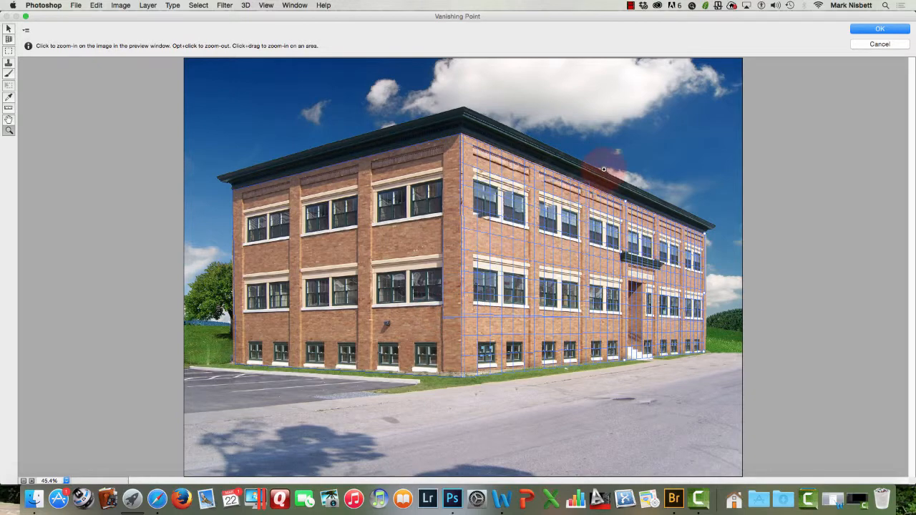
drag(604, 169, 606, 170)
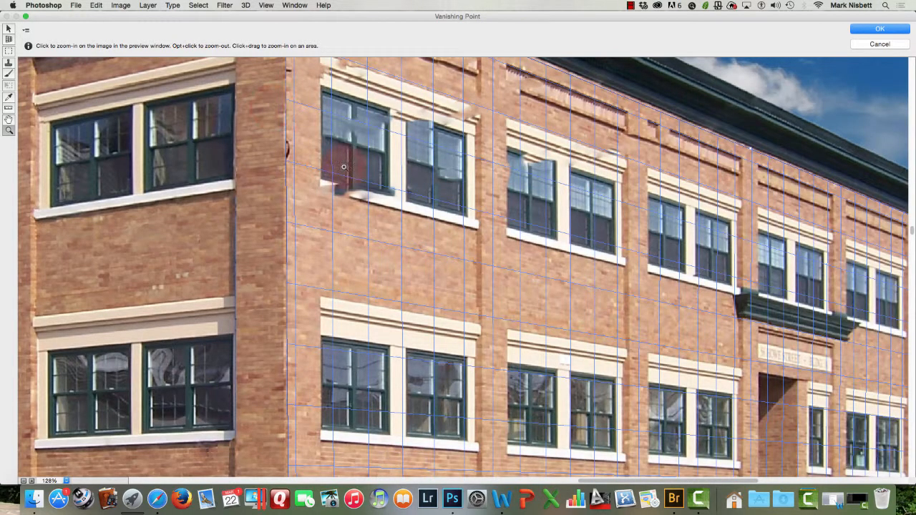
scroll(351, 179, up, 2)
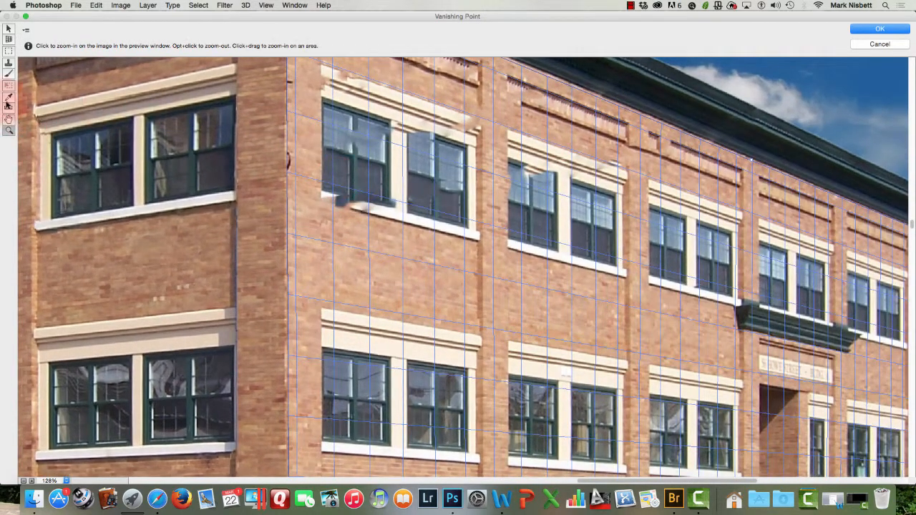
click(8, 63)
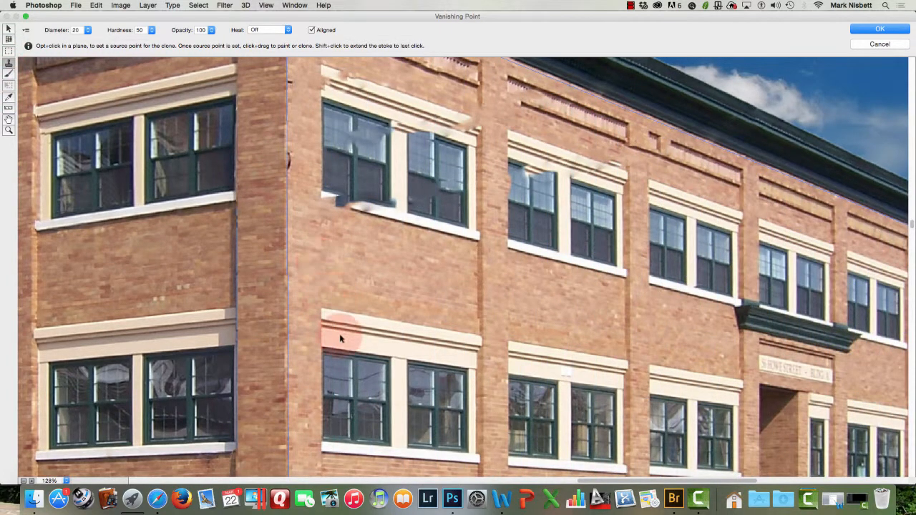
key(alt)
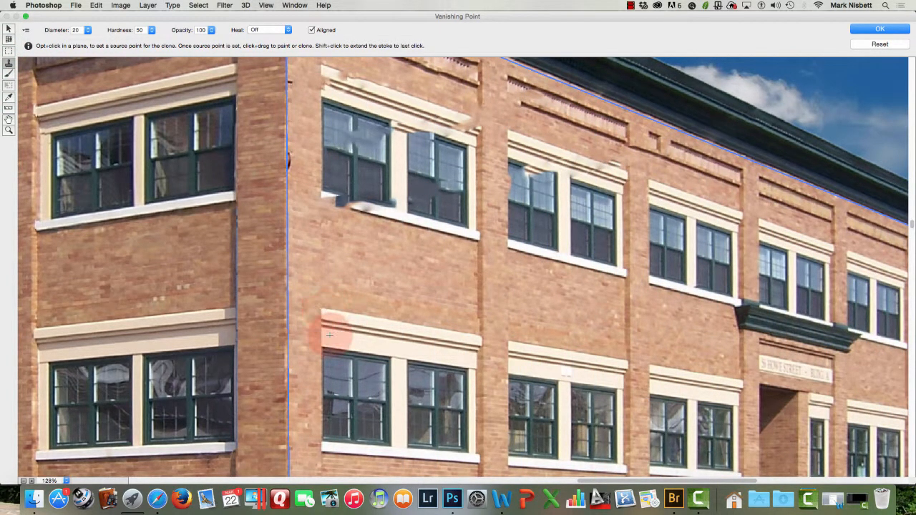
alt+click(480, 463)
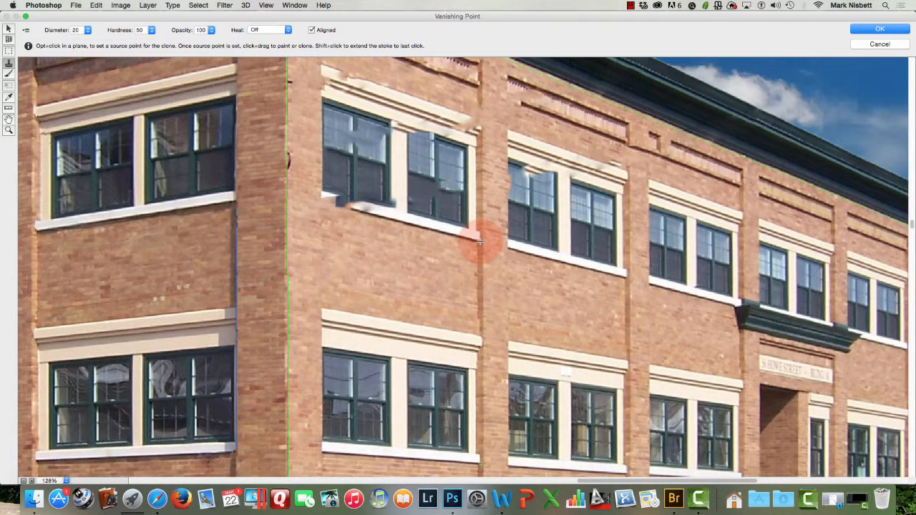
click(445, 358)
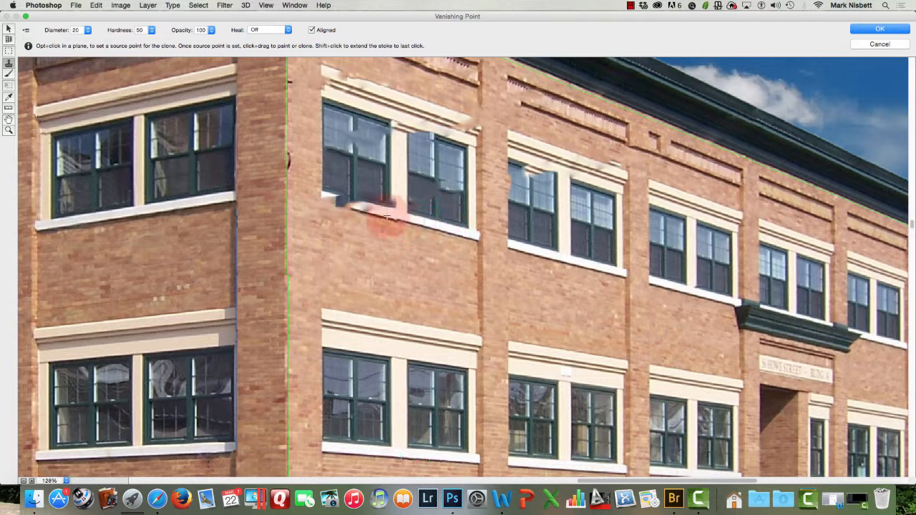
mouse_move(323, 198)
mouse_down()
mouse_move(317, 186)
mouse_move(415, 215)
mouse_up()
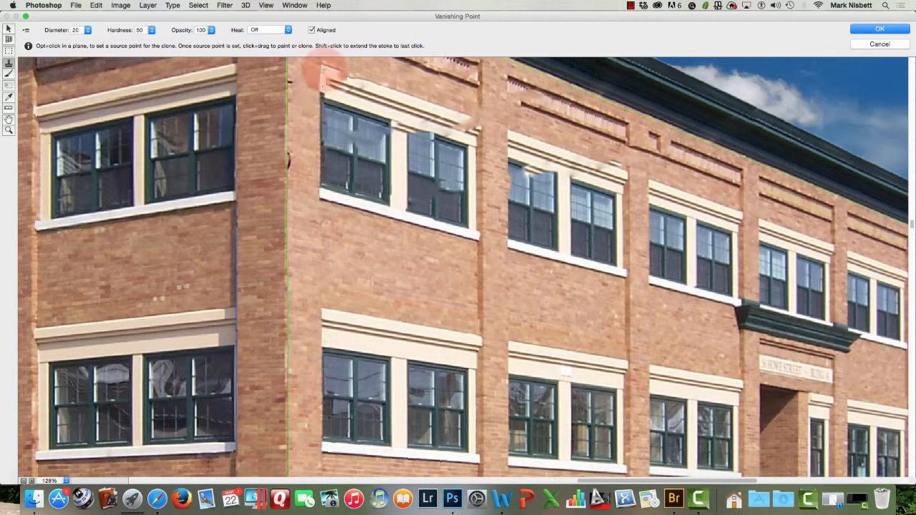
mouse_move(323, 69)
mouse_down()
mouse_move(323, 130)
mouse_move(324, 67)
mouse_move(365, 79)
mouse_move(324, 68)
mouse_move(323, 59)
mouse_move(377, 76)
mouse_move(326, 58)
mouse_move(323, 74)
mouse_move(320, 63)
mouse_move(404, 102)
mouse_move(334, 84)
mouse_move(443, 109)
mouse_move(364, 87)
mouse_move(412, 92)
mouse_move(452, 111)
mouse_move(380, 94)
mouse_move(480, 123)
mouse_move(474, 139)
mouse_move(475, 131)
mouse_move(432, 123)
mouse_move(458, 120)
mouse_move(479, 131)
mouse_move(418, 118)
mouse_move(473, 135)
mouse_move(460, 139)
mouse_move(387, 123)
mouse_move(461, 132)
mouse_move(328, 87)
mouse_move(353, 90)
mouse_move(344, 100)
mouse_move(356, 100)
mouse_move(322, 109)
mouse_move(367, 120)
mouse_move(320, 100)
mouse_move(469, 151)
mouse_move(472, 166)
mouse_move(478, 132)
mouse_move(477, 227)
mouse_move(474, 212)
mouse_move(461, 225)
mouse_move(450, 184)
mouse_move(394, 211)
mouse_move(428, 168)
mouse_move(453, 183)
mouse_move(475, 179)
mouse_move(455, 180)
mouse_move(451, 152)
mouse_move(462, 165)
mouse_move(444, 166)
mouse_move(448, 213)
mouse_move(468, 214)
mouse_move(381, 151)
mouse_move(390, 175)
mouse_move(379, 200)
mouse_move(401, 186)
mouse_move(335, 147)
mouse_move(397, 147)
mouse_move(393, 133)
mouse_move(397, 168)
mouse_move(316, 158)
mouse_move(345, 138)
mouse_move(306, 122)
mouse_move(331, 97)
mouse_move(315, 152)
mouse_move(354, 209)
mouse_move(333, 200)
mouse_move(385, 179)
mouse_move(332, 150)
mouse_move(361, 144)
mouse_move(322, 121)
mouse_move(358, 136)
mouse_move(390, 175)
mouse_move(387, 185)
mouse_move(413, 172)
mouse_move(441, 211)
mouse_move(446, 172)
mouse_move(467, 145)
mouse_move(476, 237)
mouse_move(426, 143)
mouse_move(496, 149)
mouse_move(473, 142)
mouse_up()
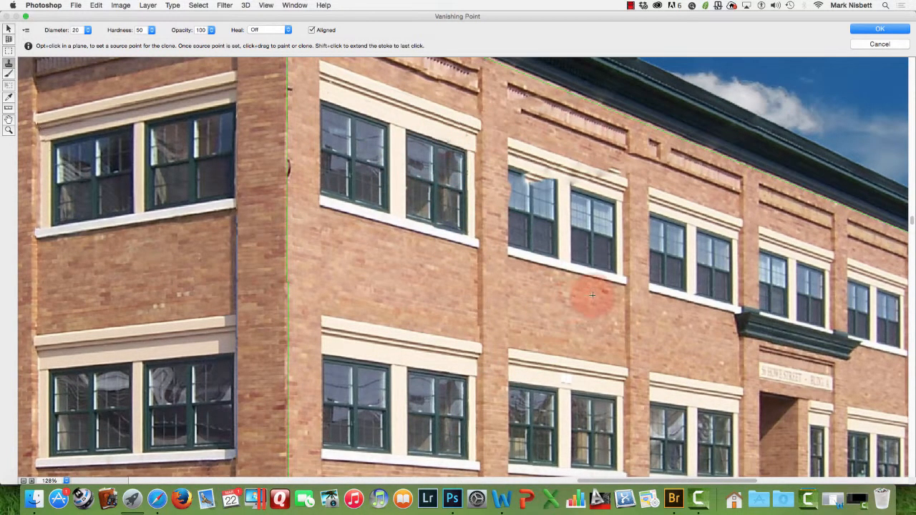
Sample the third upper window pair's lintel end and post top, and clone over the second pair's damaged lintel and window top.
key(space)
drag(587, 307, 535, 279)
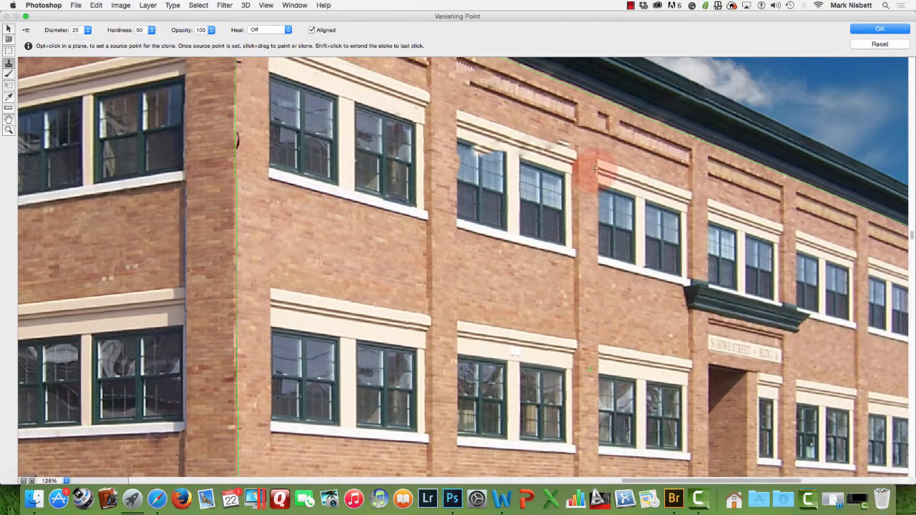
key(alt)
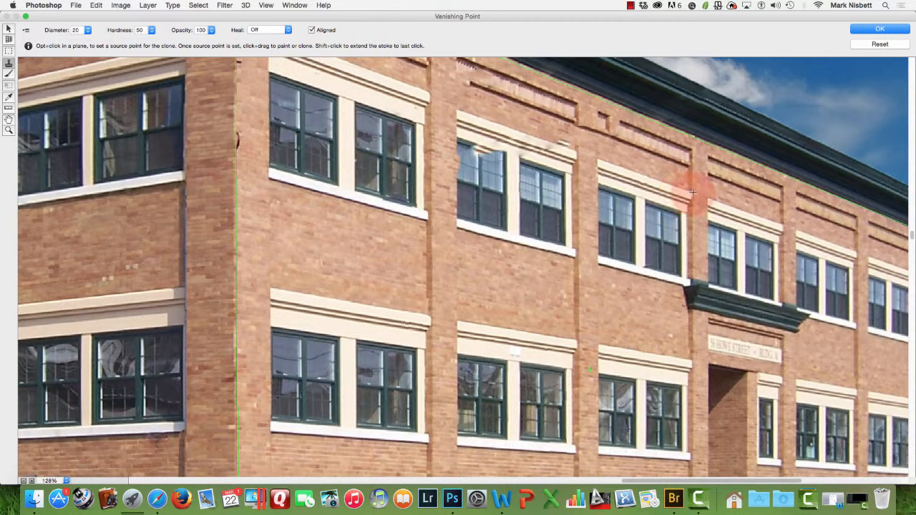
alt+click(691, 191)
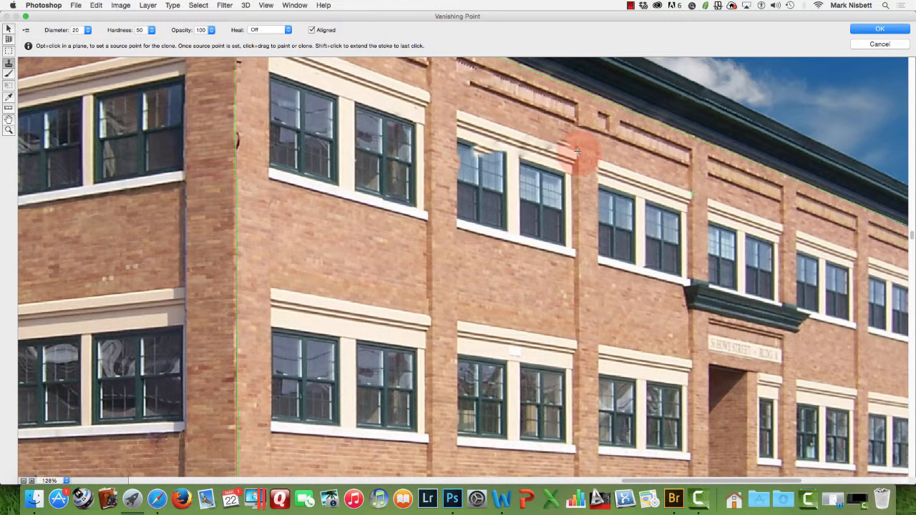
mouse_move(576, 151)
mouse_down()
mouse_move(513, 134)
mouse_move(552, 139)
mouse_move(465, 133)
mouse_up()
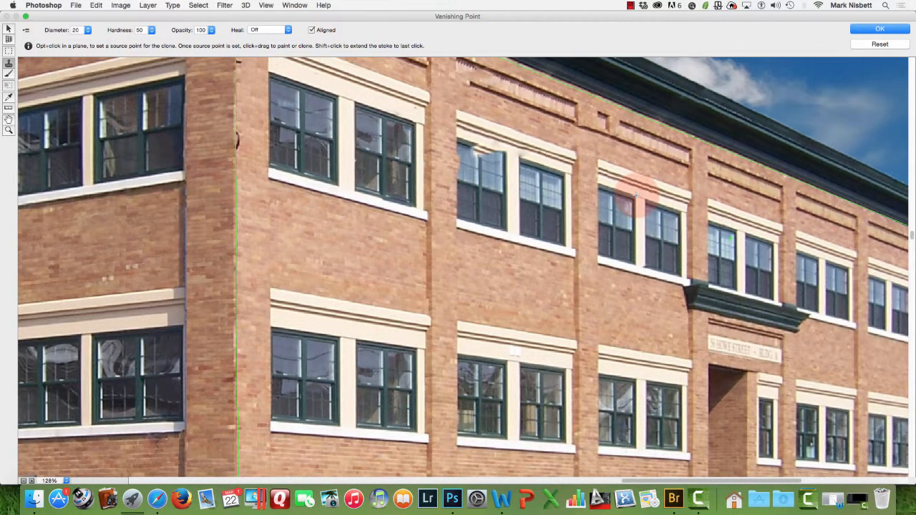
alt+click(637, 192)
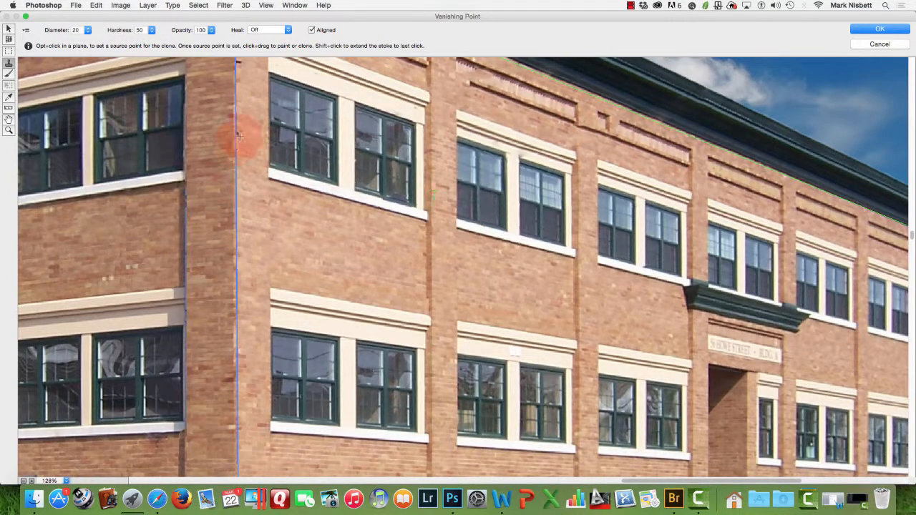
Clone clean street-side brick over the dark marks along the building's corner edge and apply the Vanishing Point filter.
key(alt)
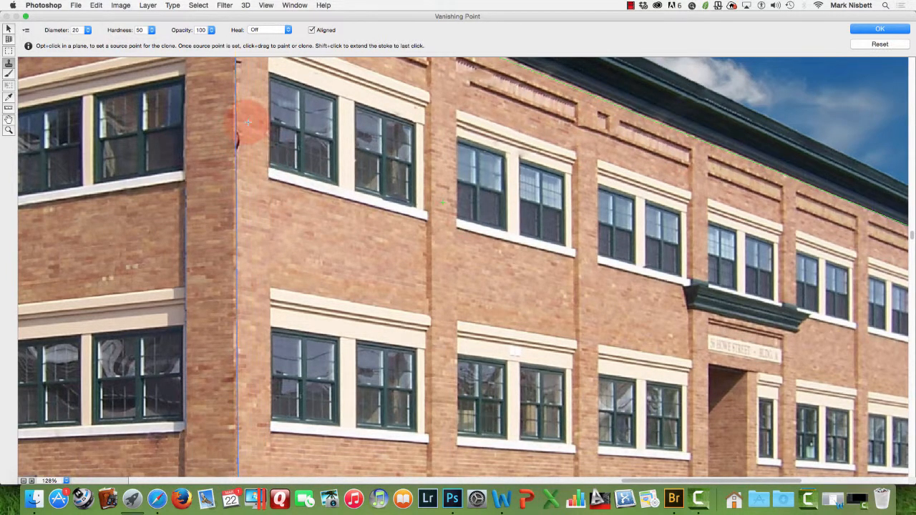
alt+click(252, 120)
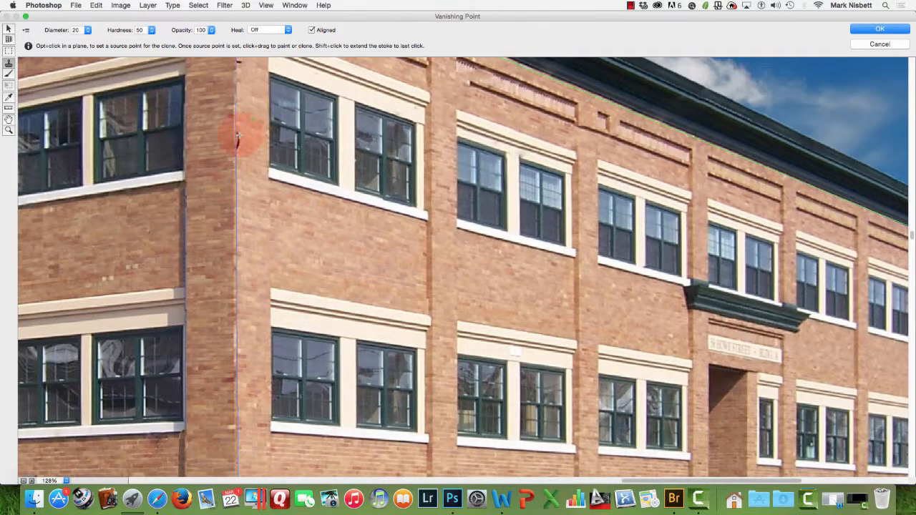
click(237, 140)
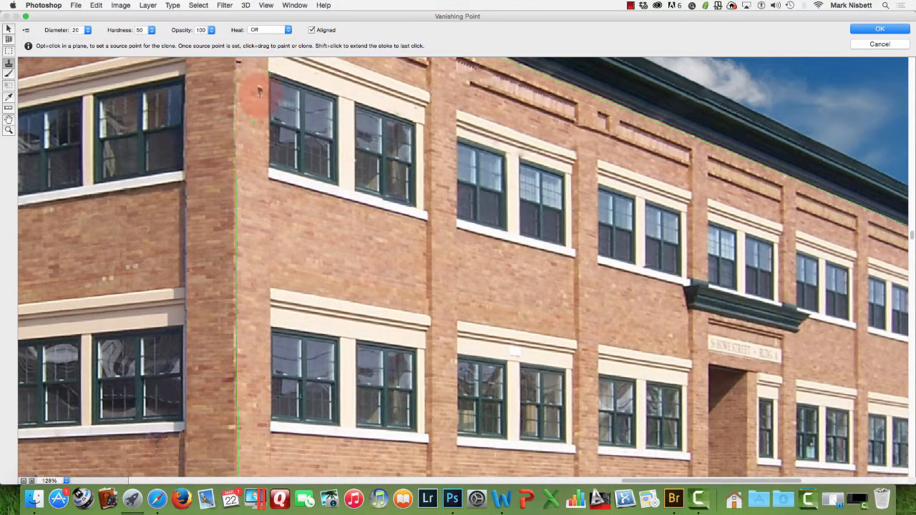
key(super)
key(space)
drag(245, 122, 249, 159)
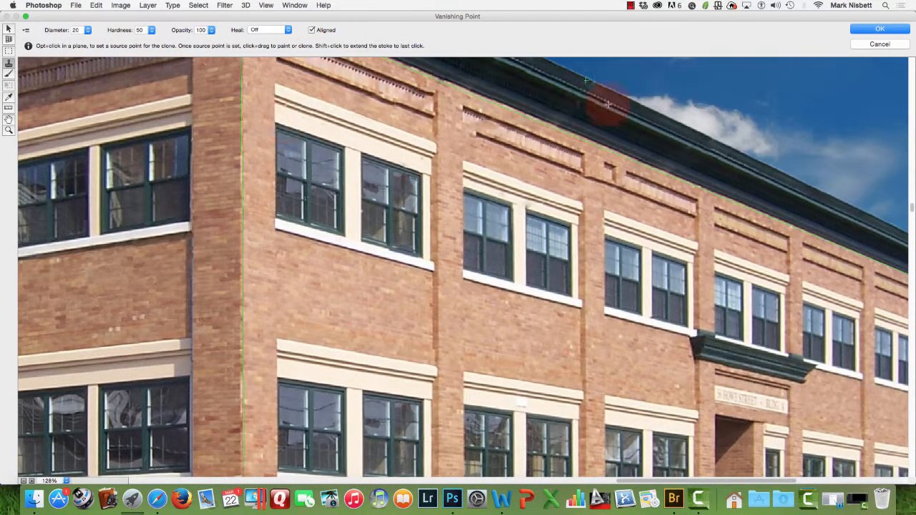
click(879, 30)
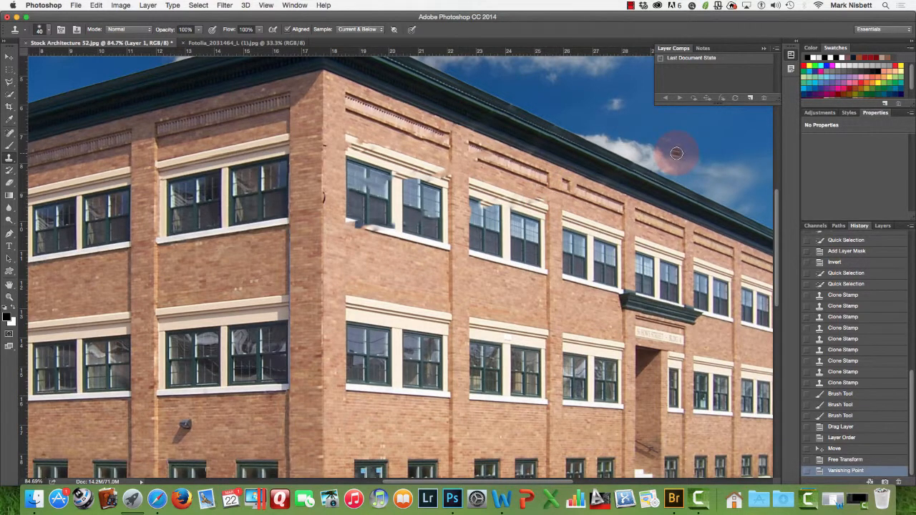
Inspect Layer 1 on its own, restore the other layers' visibility, and make the clone layer active.
click(883, 225)
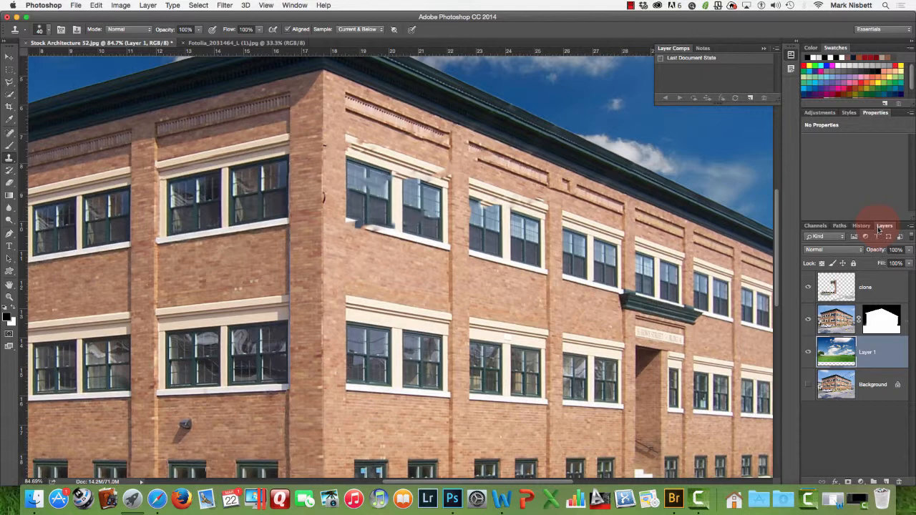
click(888, 352)
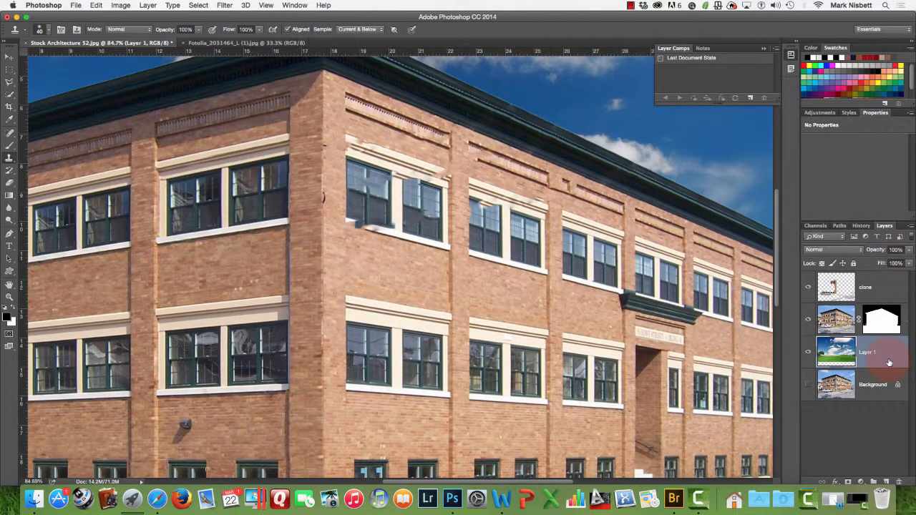
click(854, 358)
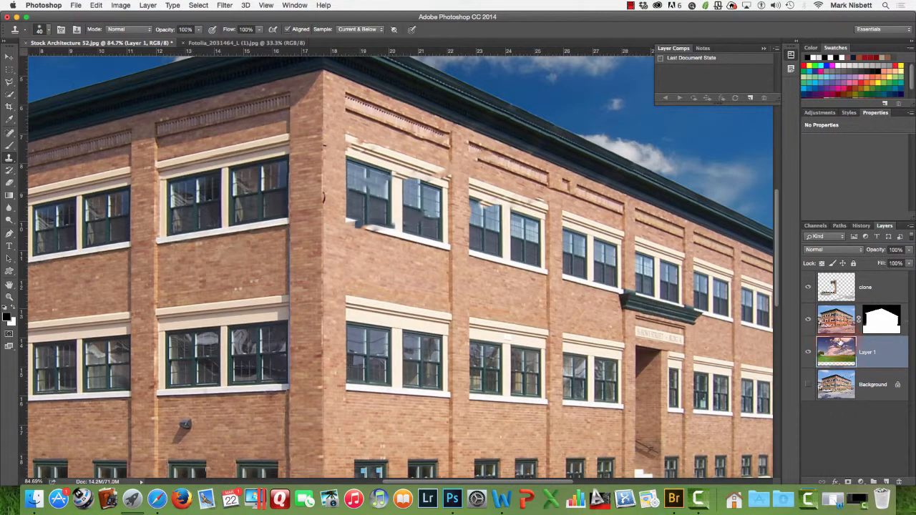
click(808, 320)
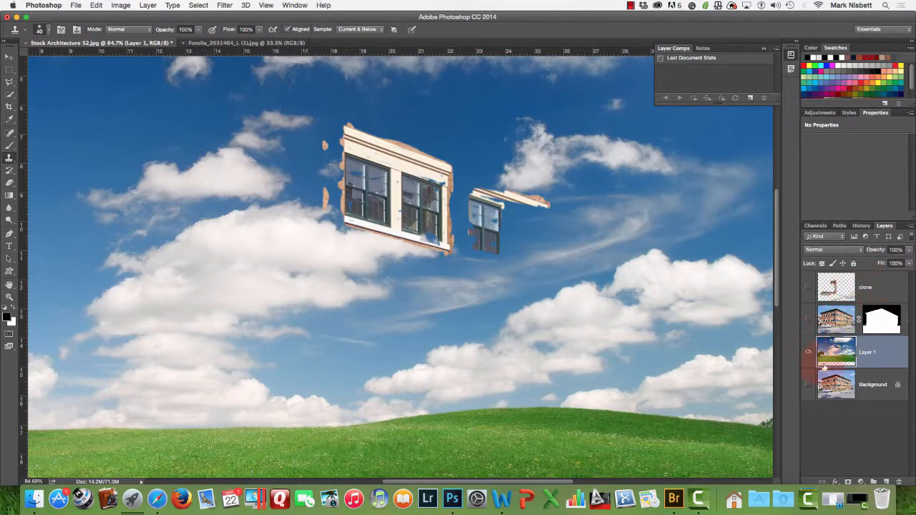
click(809, 327)
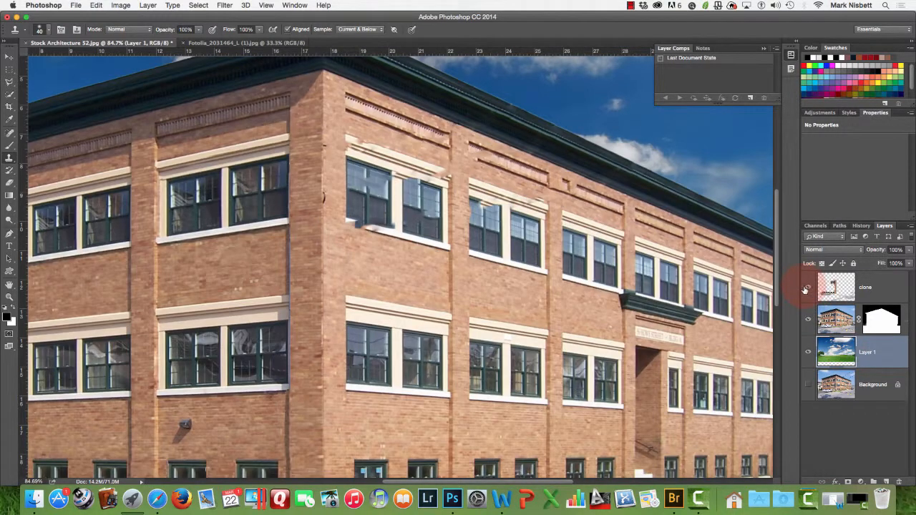
click(867, 291)
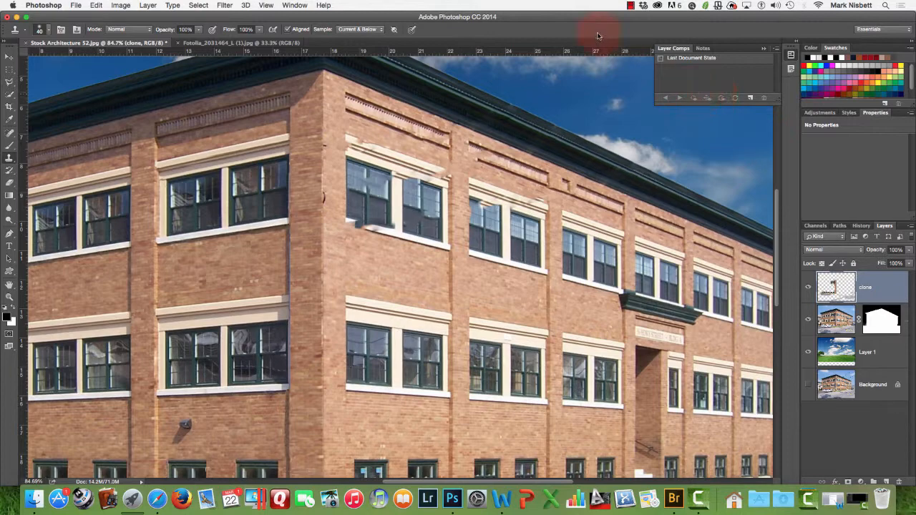
click(630, 6)
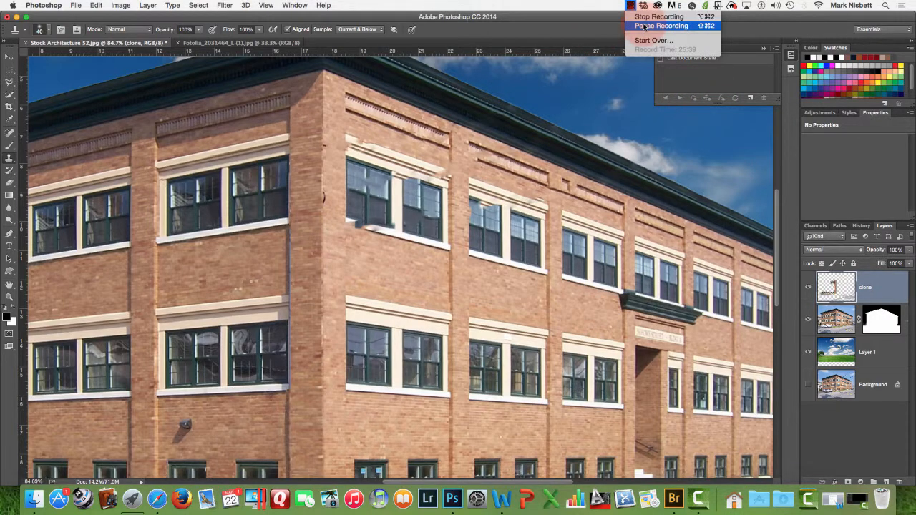
click(660, 26)
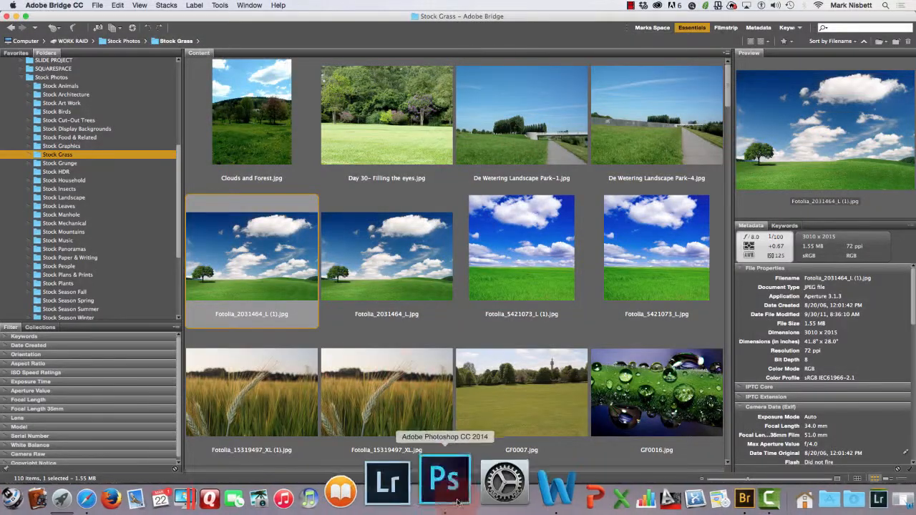
click(444, 481)
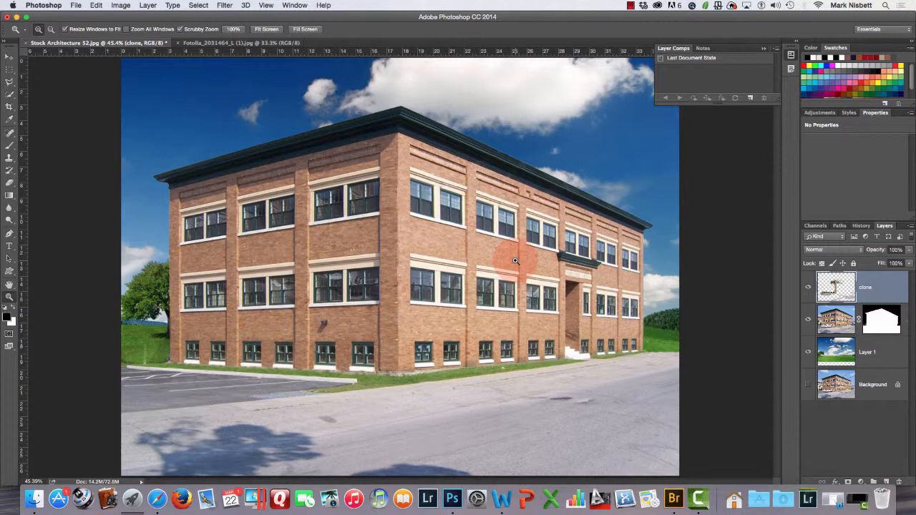
click(630, 5)
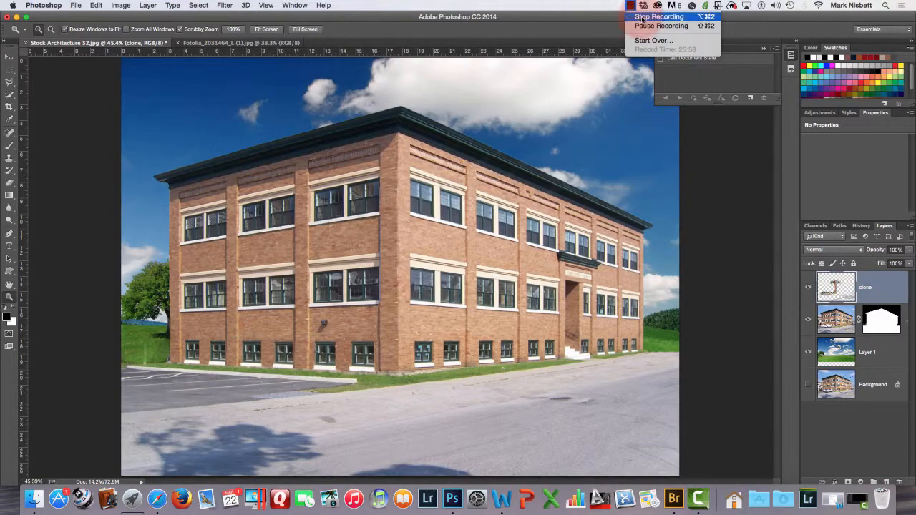